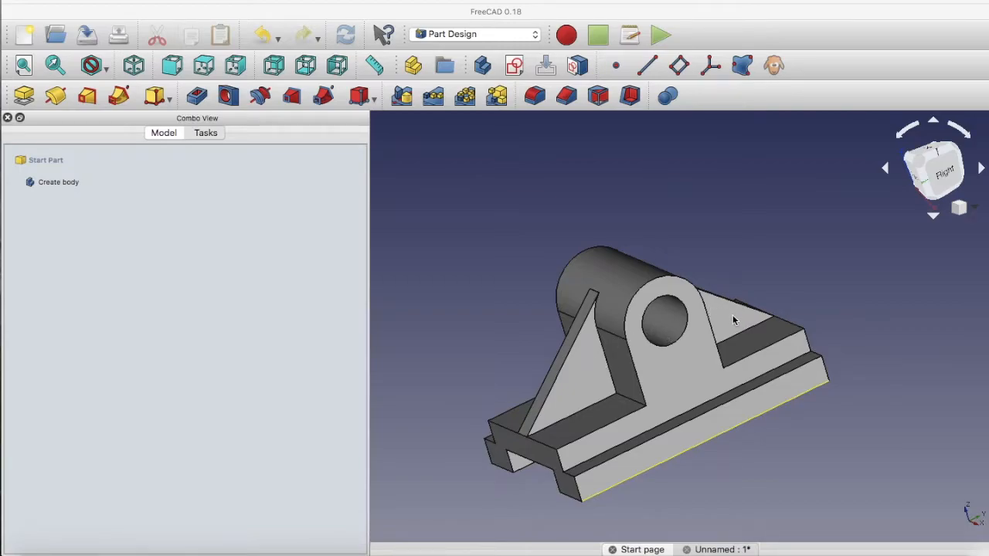
middle_click_drag(819, 282, 808, 299)
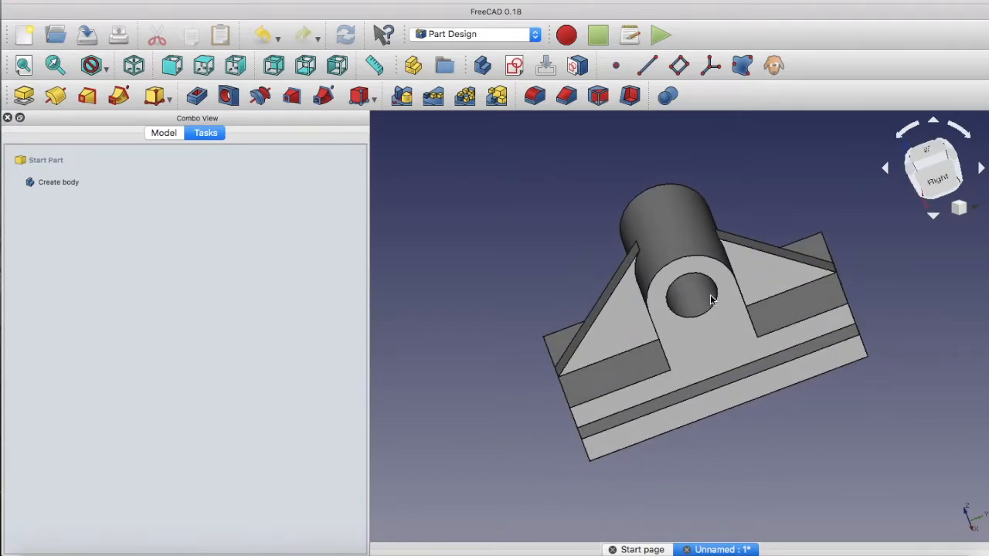
middle_click_drag(900, 294, 865, 256)
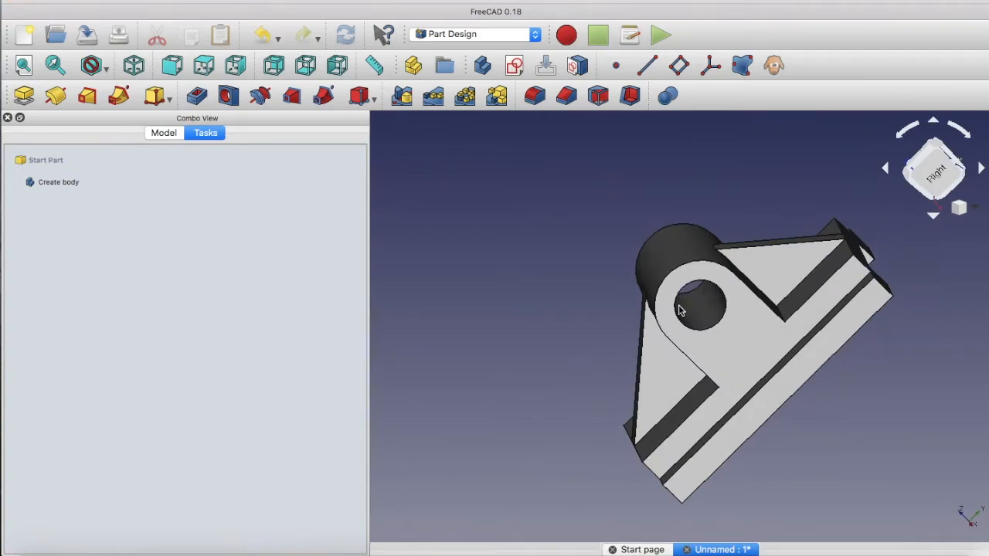
middle_click_drag(553, 356, 712, 302)
middle_click_drag(927, 302, 920, 329)
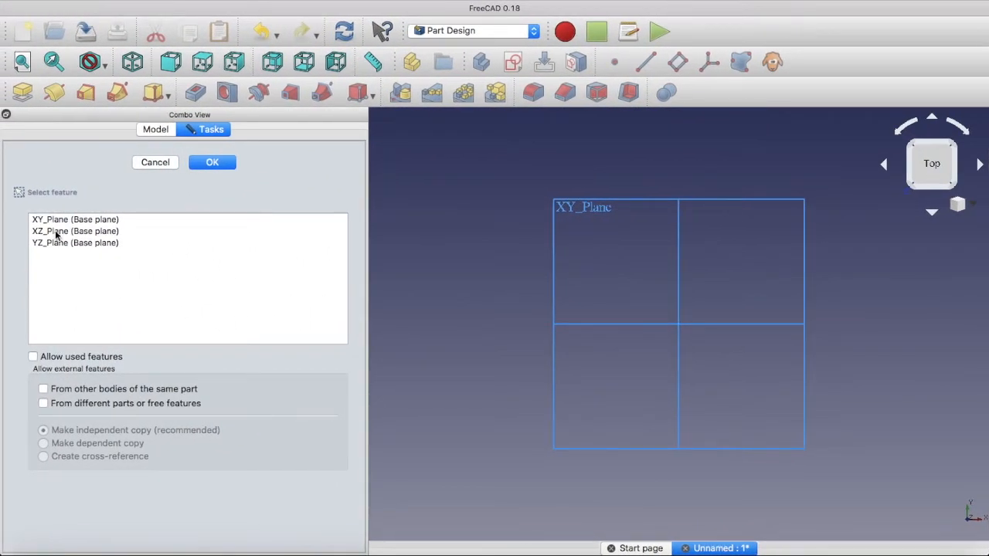
Create a new sketch on the XZ base plane
left_click(57, 231)
left_click(212, 163)
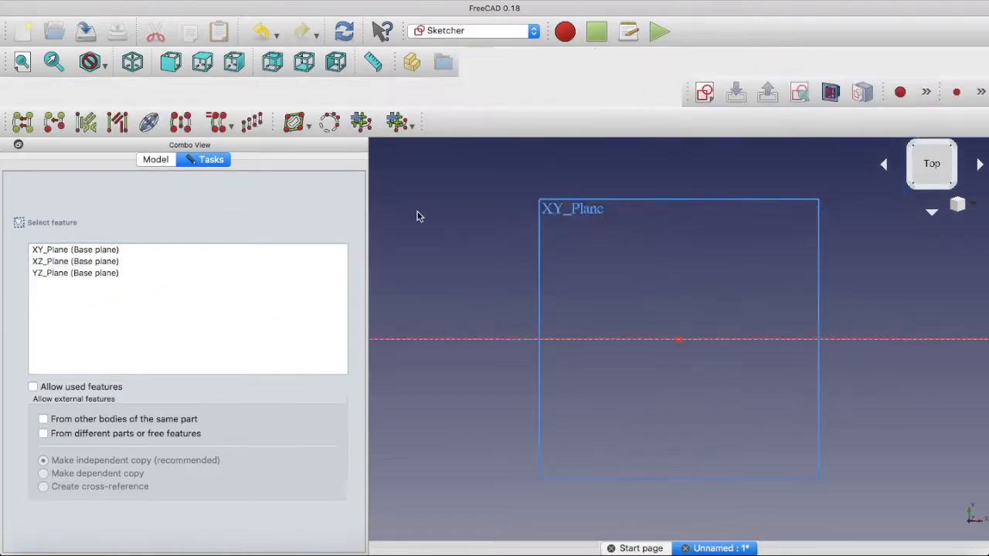
left_click(514, 382)
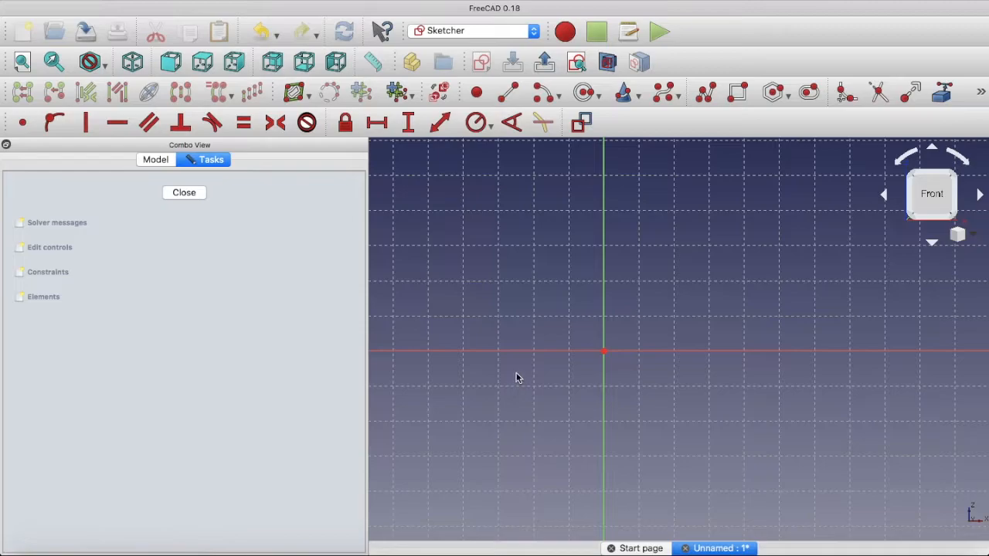
Draw the stepped upper outline as a polyline from about 50 mm left of the origin on the horizontal axis, with about 11 mm high steps
left_click(704, 92)
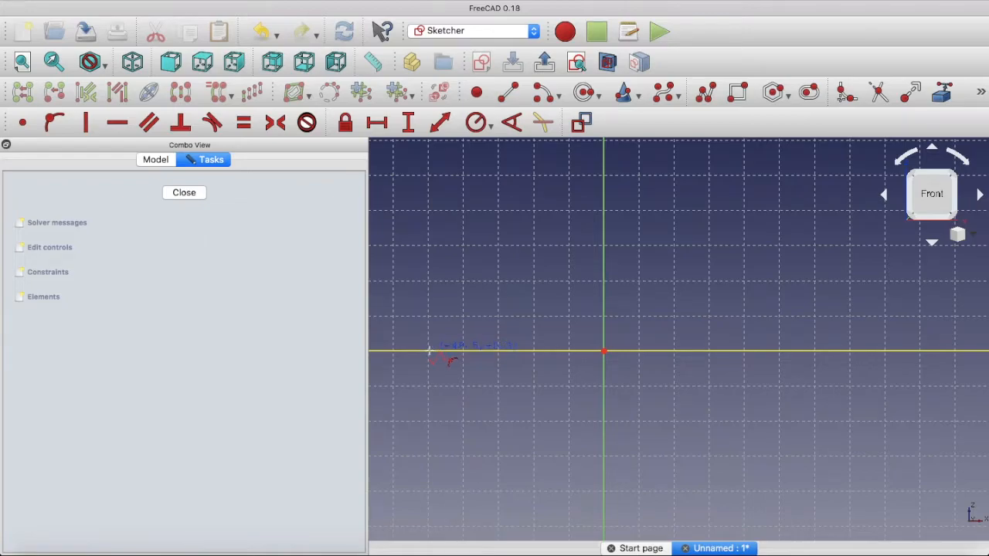
left_click(430, 352)
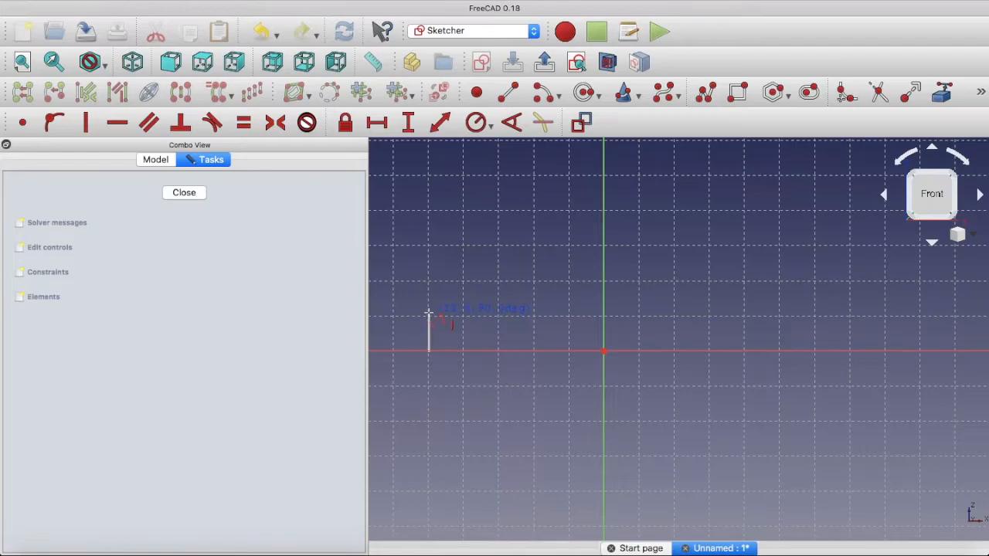
left_click(429, 313)
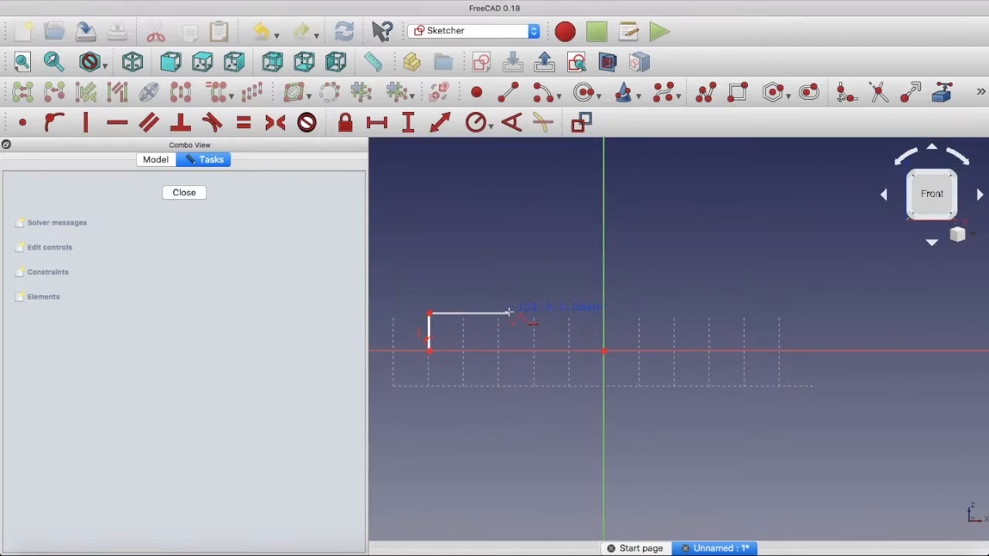
left_click(509, 313)
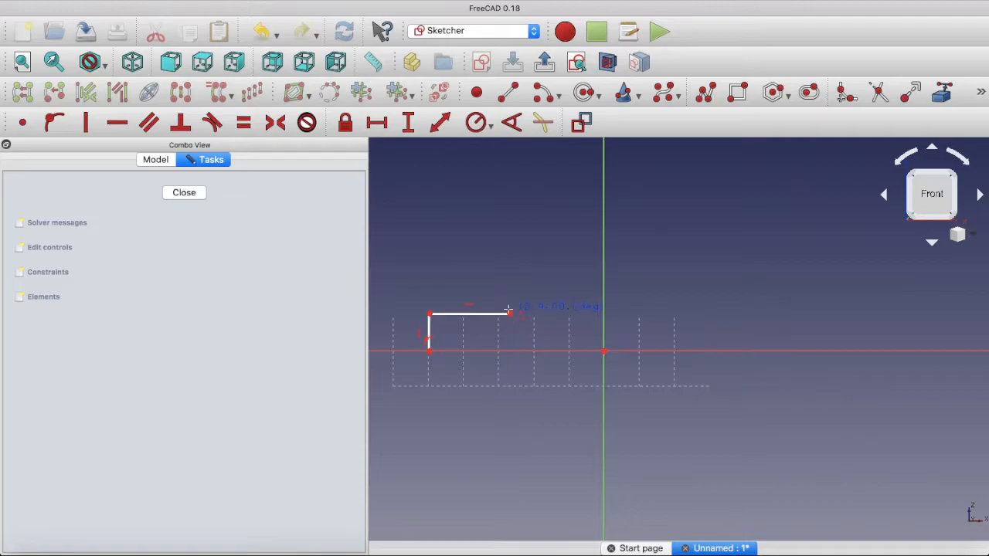
left_click(510, 268)
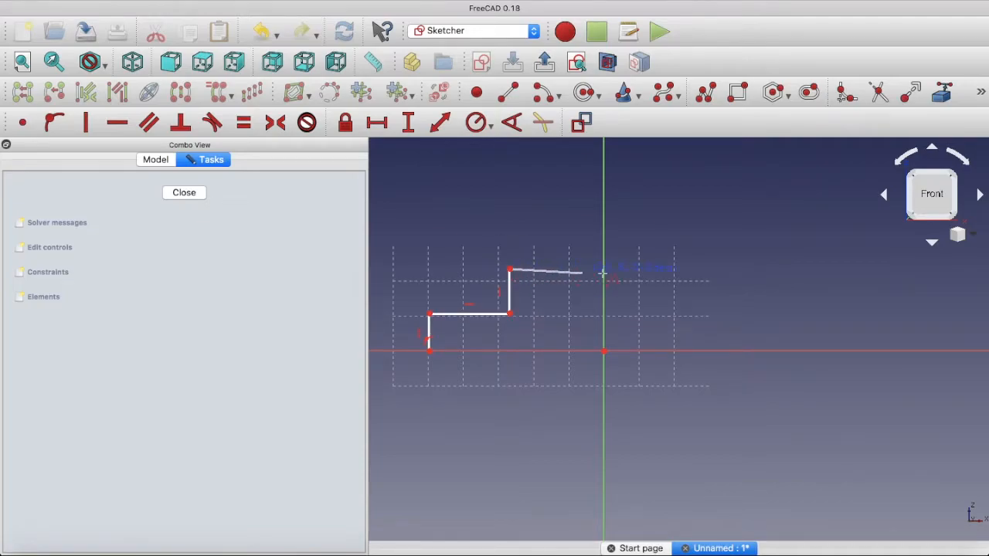
left_click(714, 269)
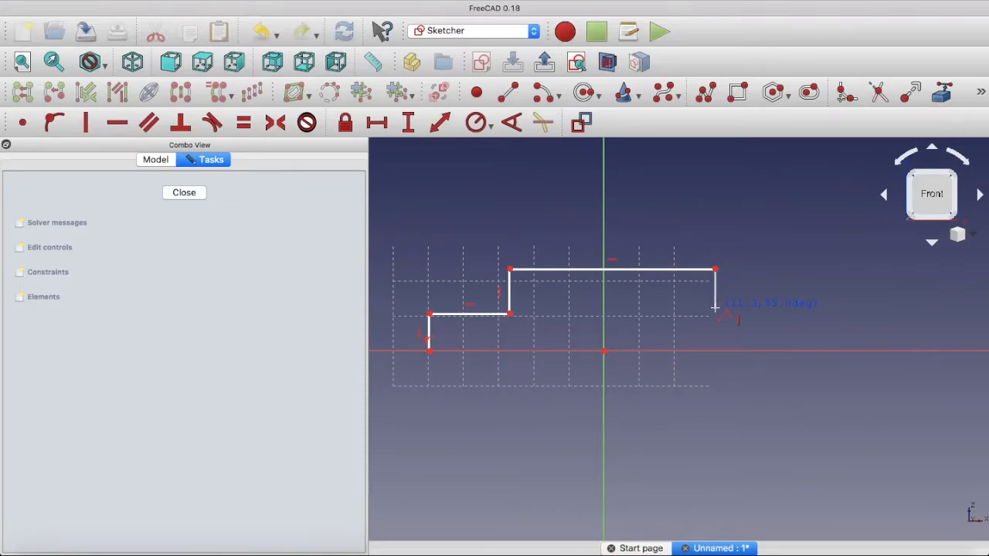
left_click(715, 308)
left_click(769, 308)
left_click(769, 349)
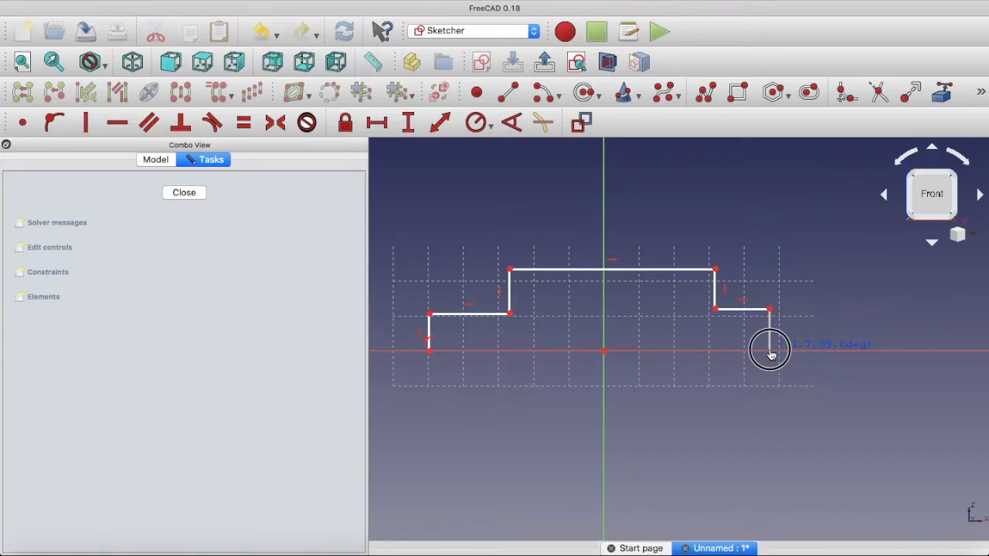
Continue the polyline along the underside with a rectangular notch across the vertical axis and close the profile at its start point
left_click(684, 350)
left_click(684, 309)
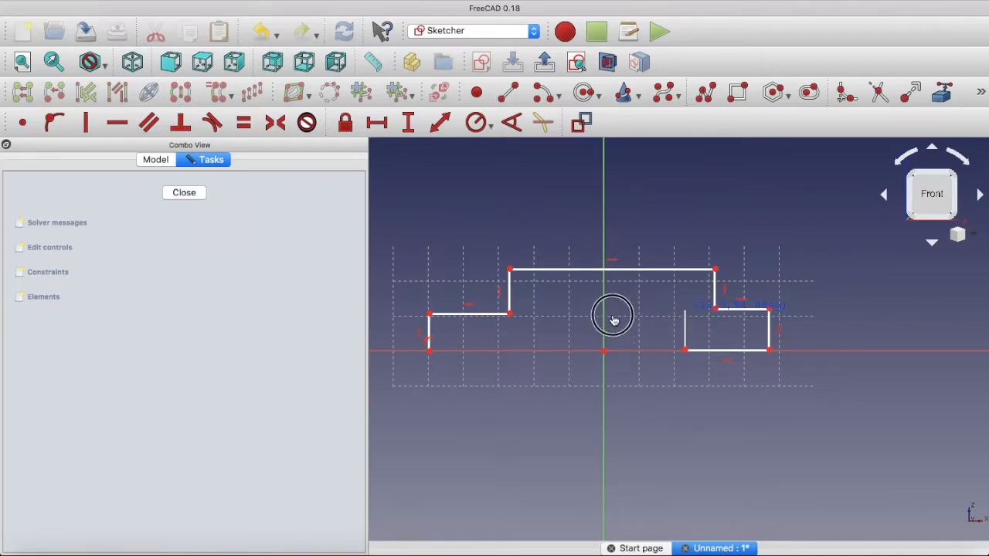
left_click(544, 310)
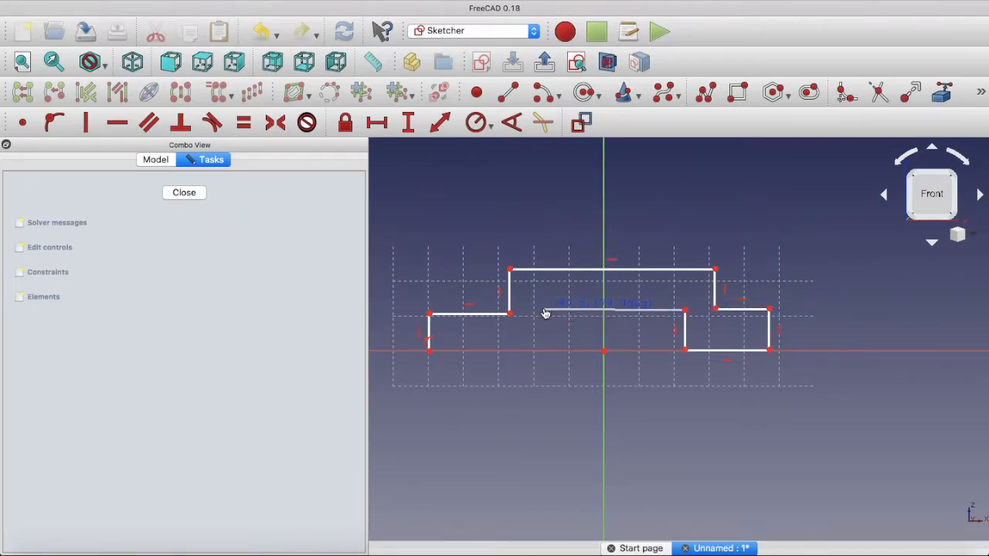
left_click(544, 350)
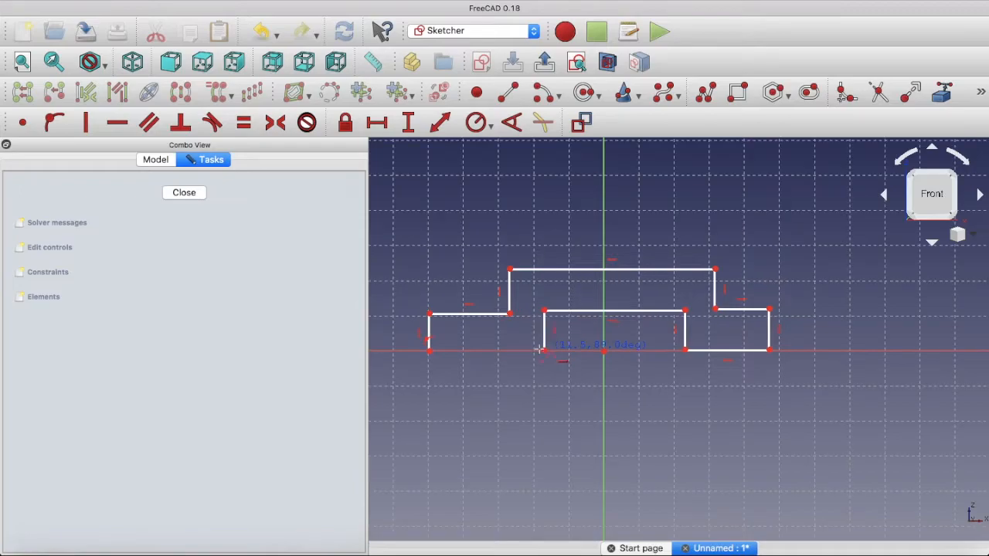
left_click(429, 350)
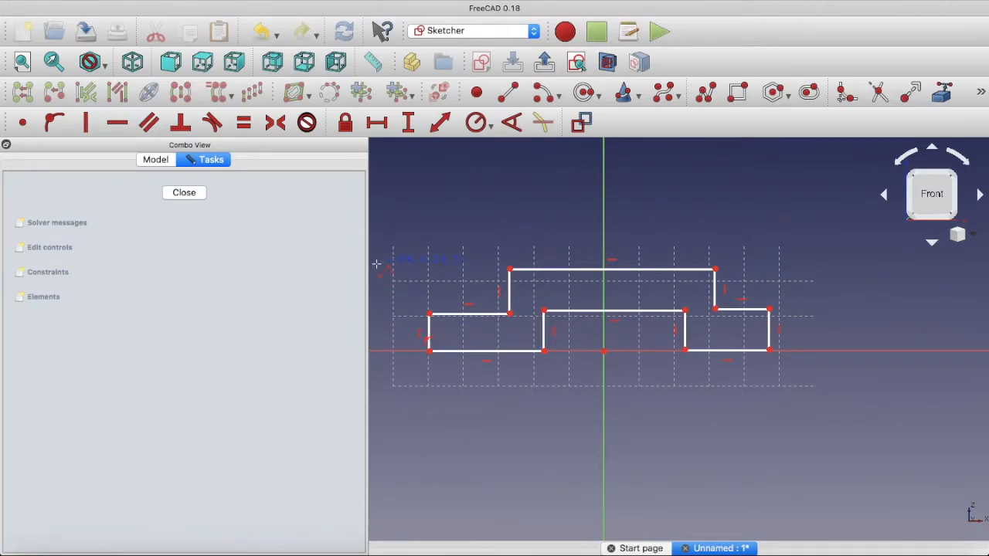
Make the two upper corners of the profile symmetric about the vertical axis
scroll(402, 272, "down", 2)
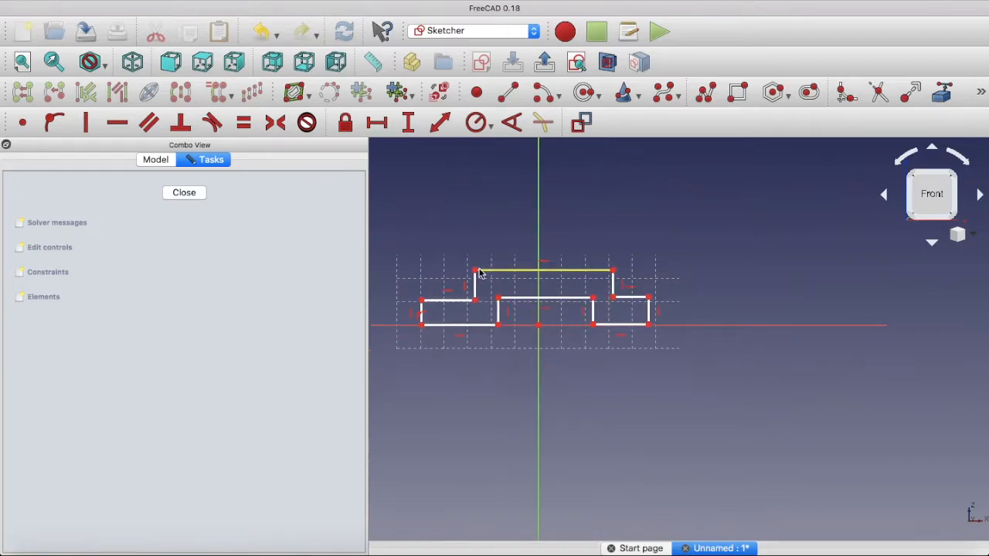
left_click(475, 270)
left_click(612, 271)
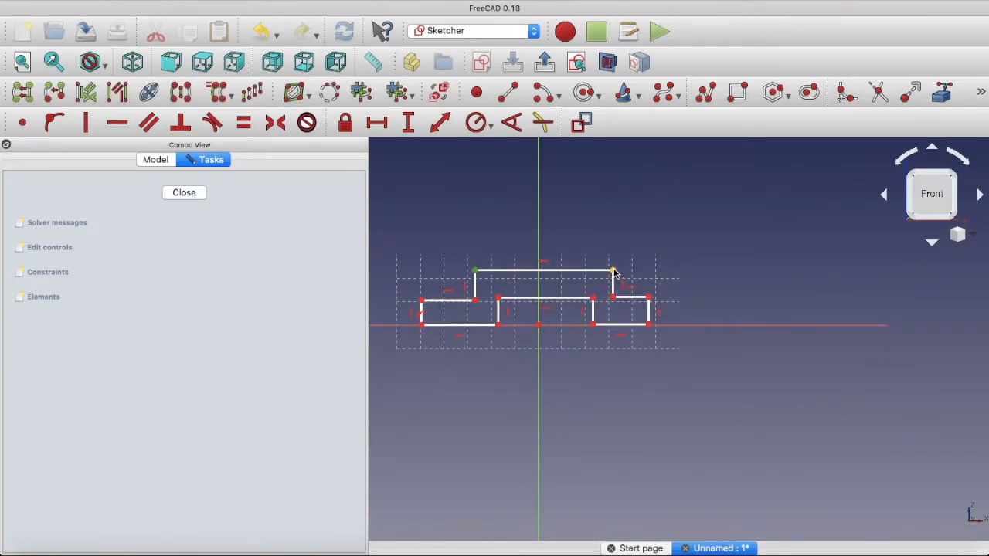
left_click(540, 238)
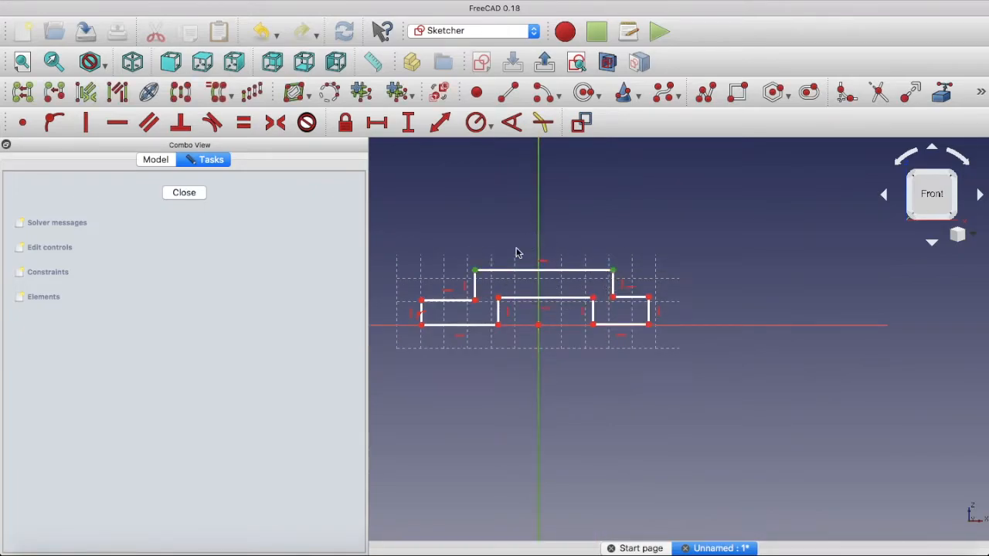
left_click(275, 122)
Make the outer shoulder corners and the outer bottom corners of the profile symmetric about the vertical axis
left_click(421, 300)
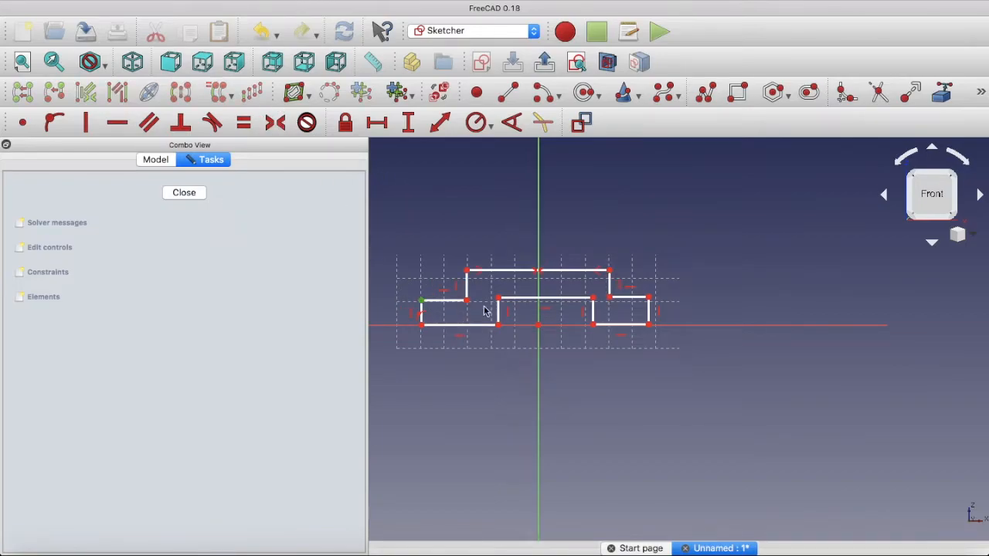
left_click(648, 298)
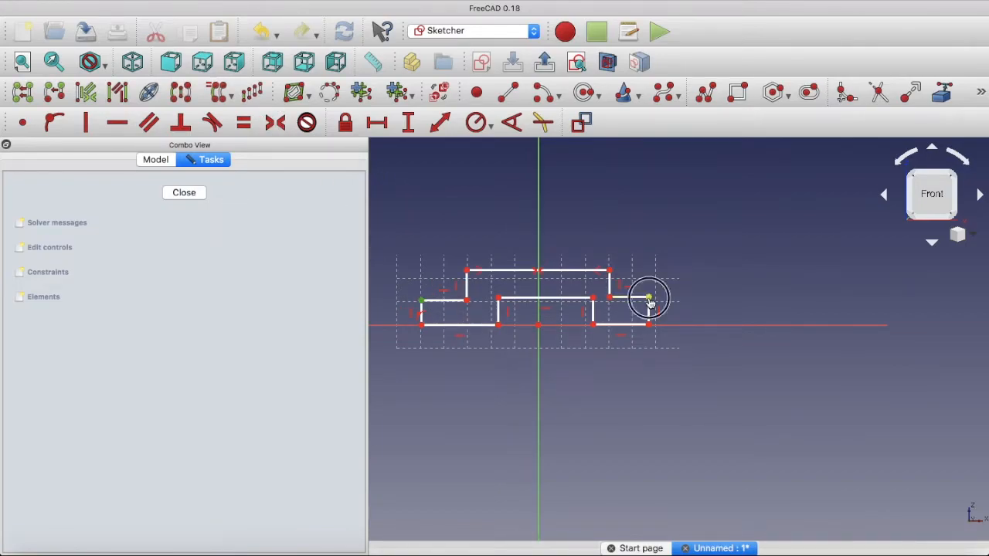
left_click(538, 241)
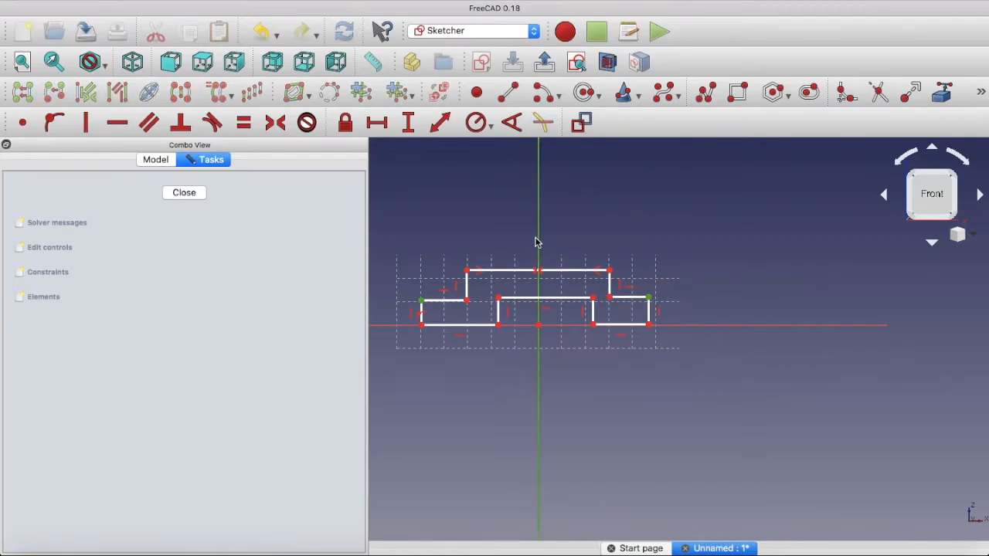
left_click(275, 122)
left_click(422, 324)
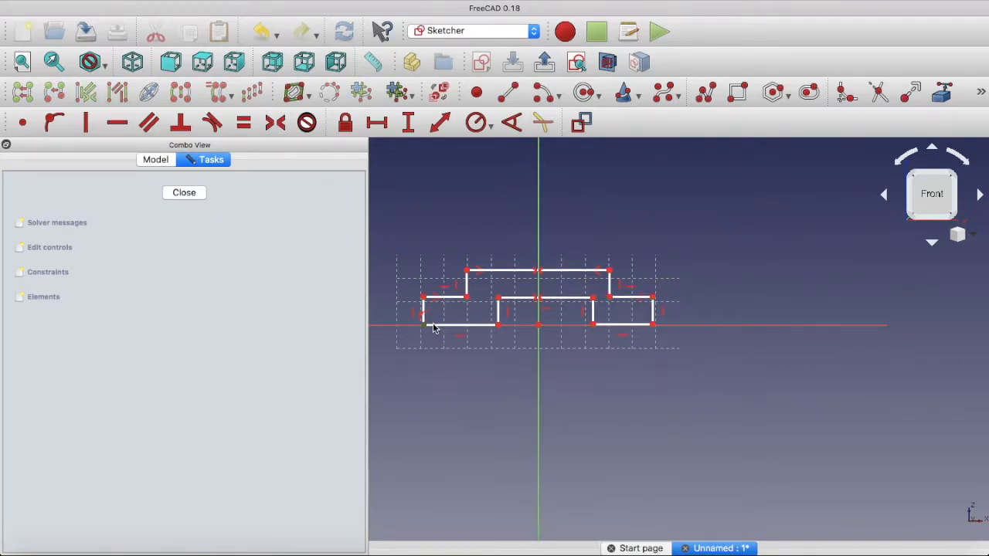
left_click(654, 326)
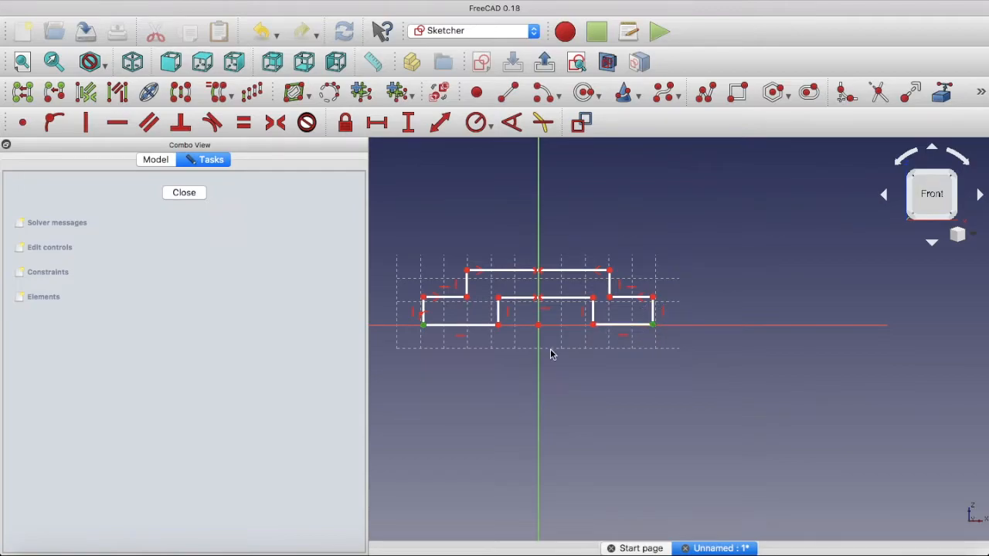
left_click(275, 122)
Make the two bottom corners of the notch symmetric about the vertical axis
left_click(498, 297)
left_click(499, 326)
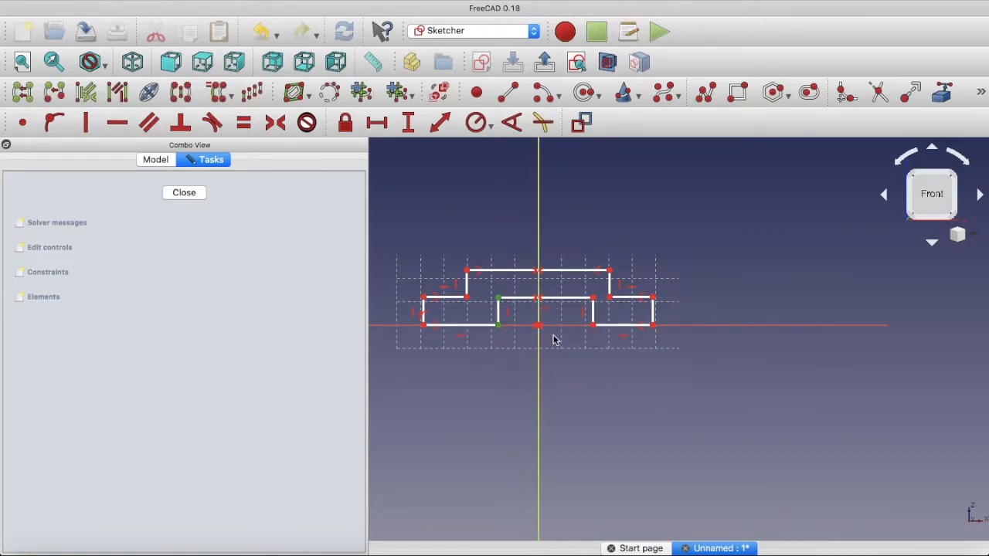
left_click(593, 325)
left_click(499, 220)
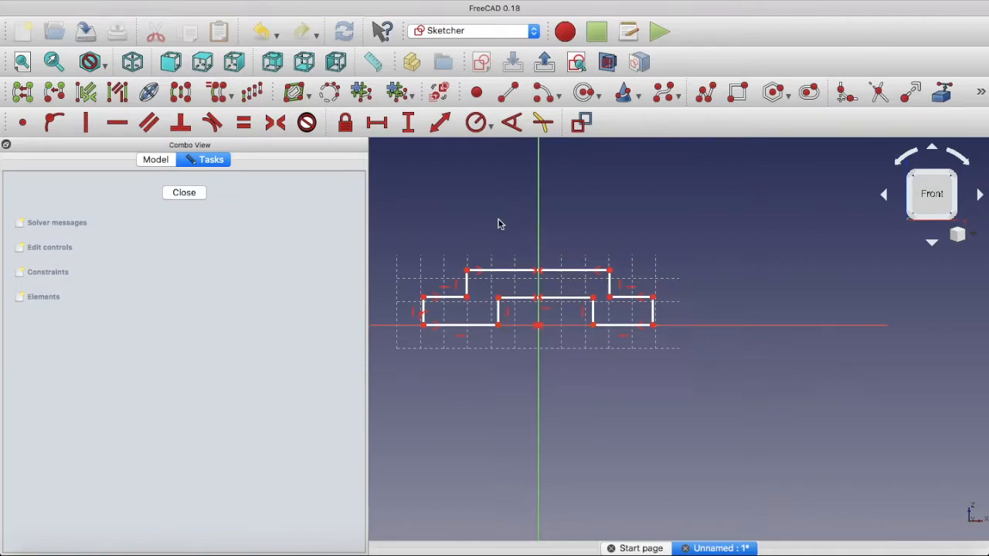
left_click(498, 325)
left_click(593, 325)
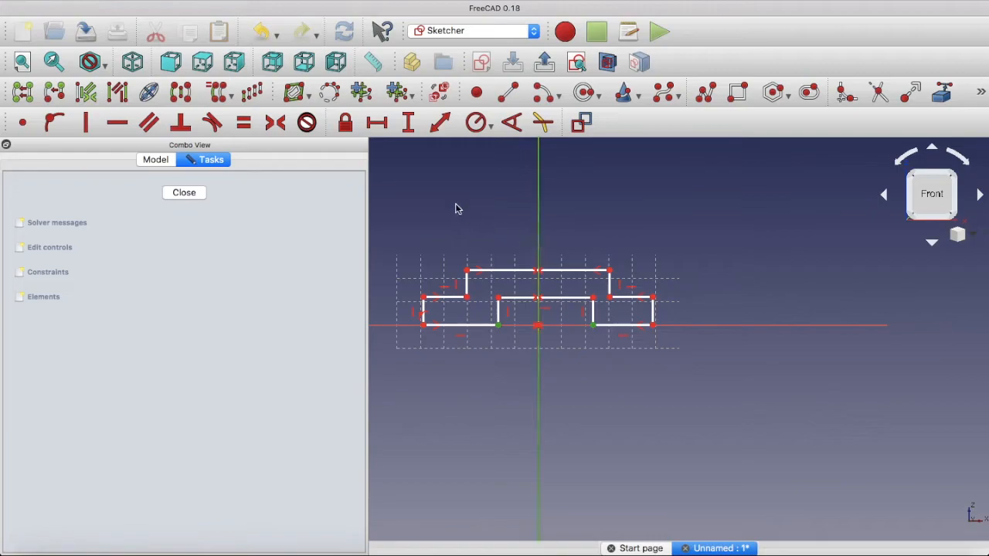
left_click(276, 126)
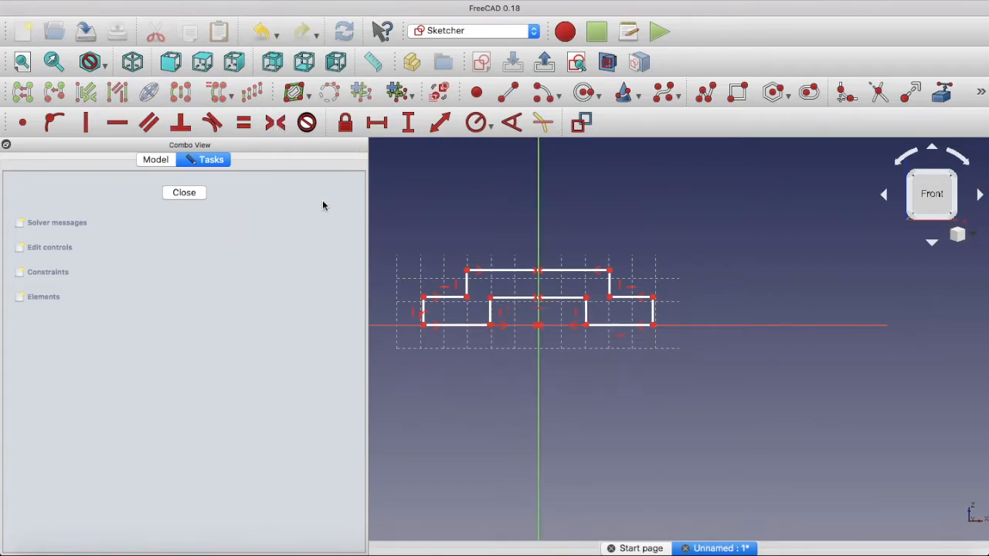
Constrain the horizontal length of the profile's top edge to 76 mm
left_click(502, 273)
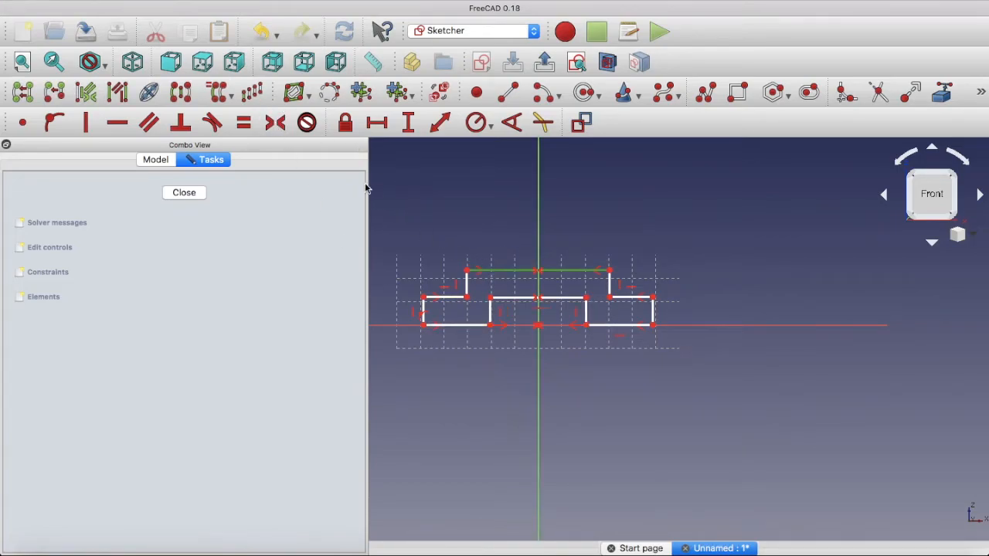
left_click(377, 123)
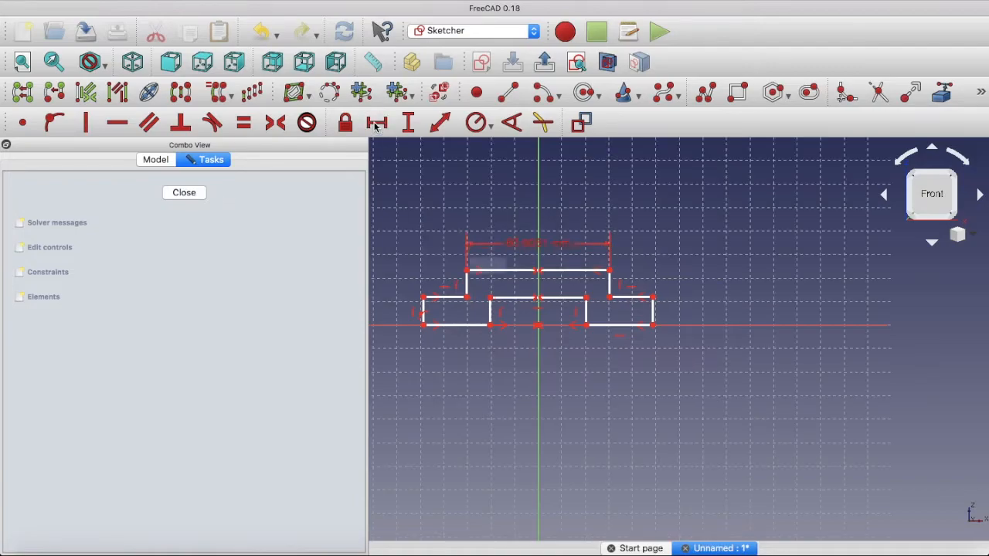
type("76")
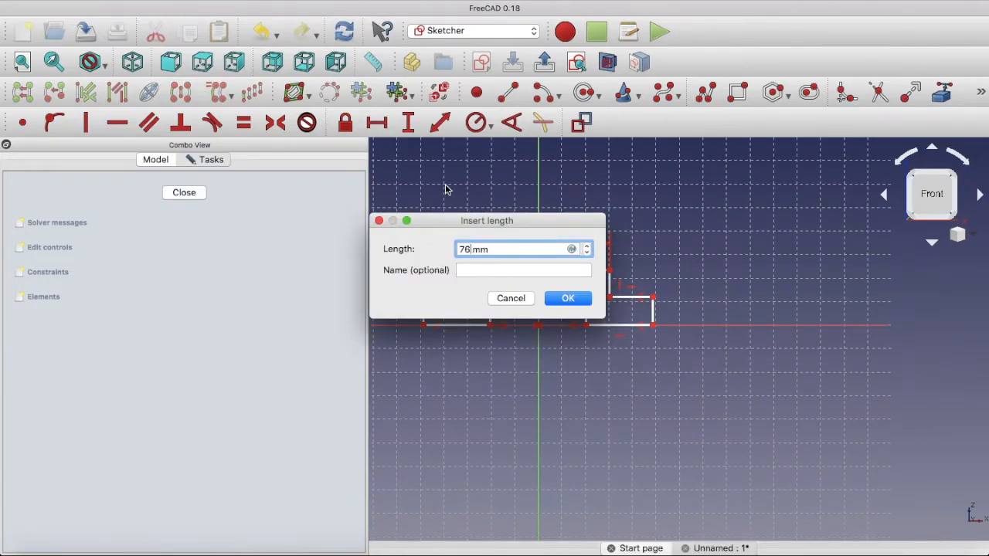
left_click(564, 299)
Constrain the notch's upper edge to 52 mm and the left foot's bottom edge to 24 mm horizontally
left_click(555, 300)
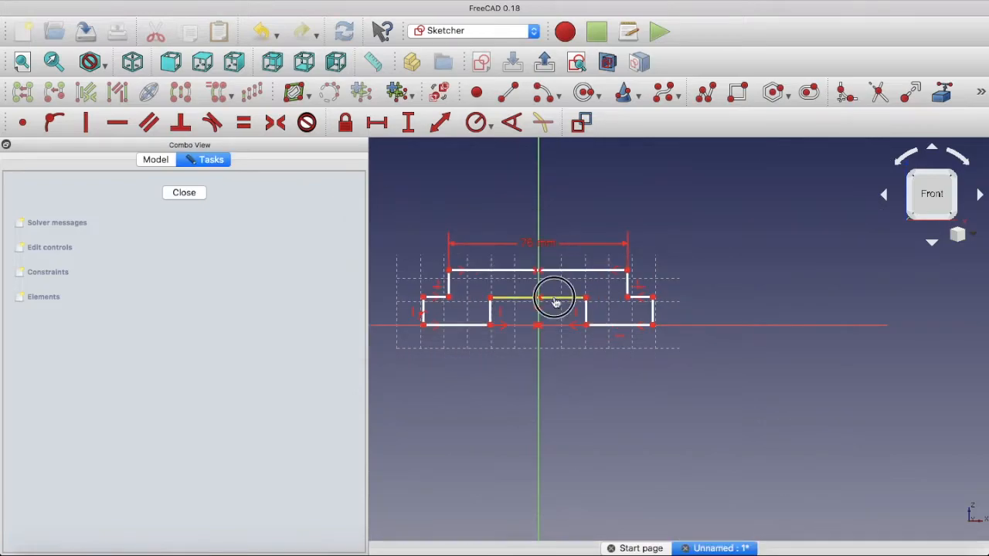
left_click(376, 123)
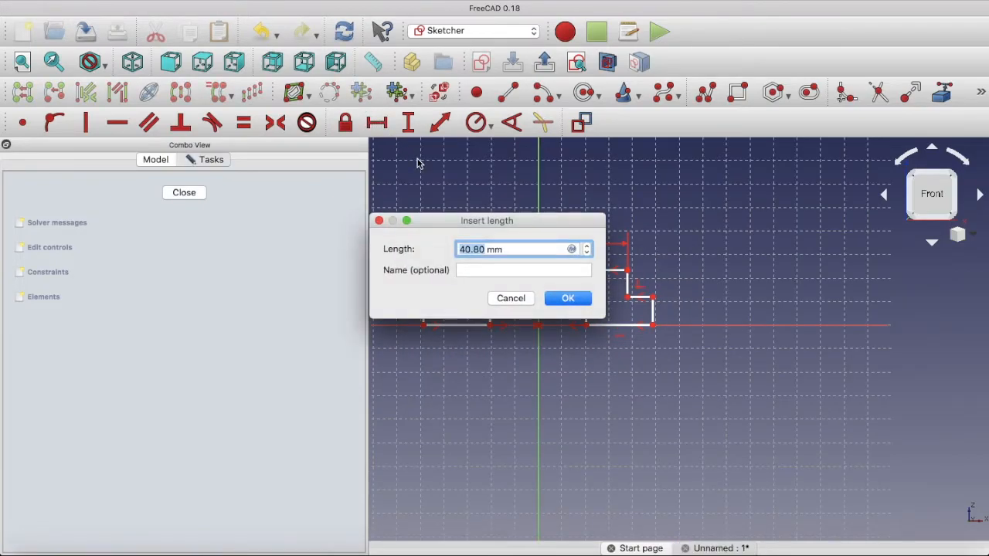
type("52")
left_click(575, 301)
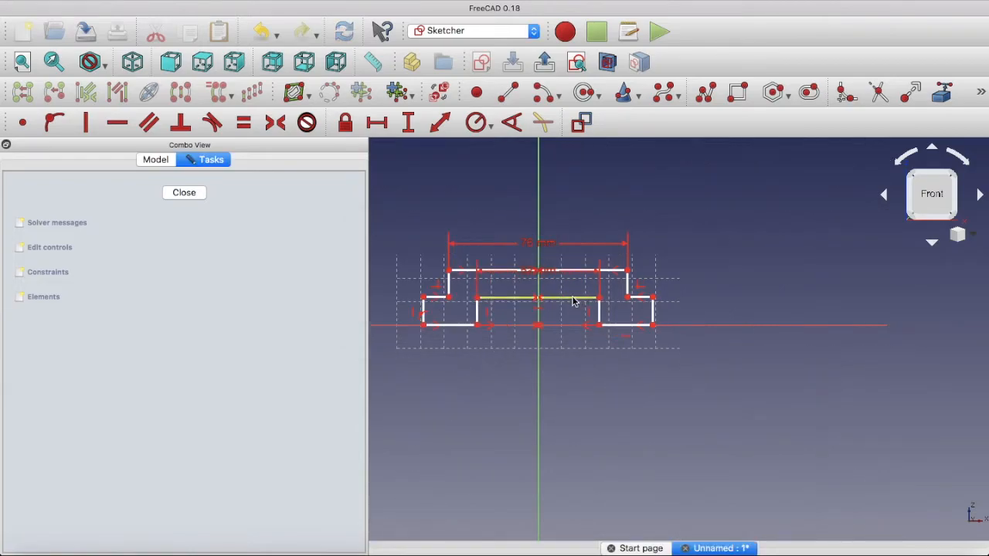
left_click(376, 122)
type("24")
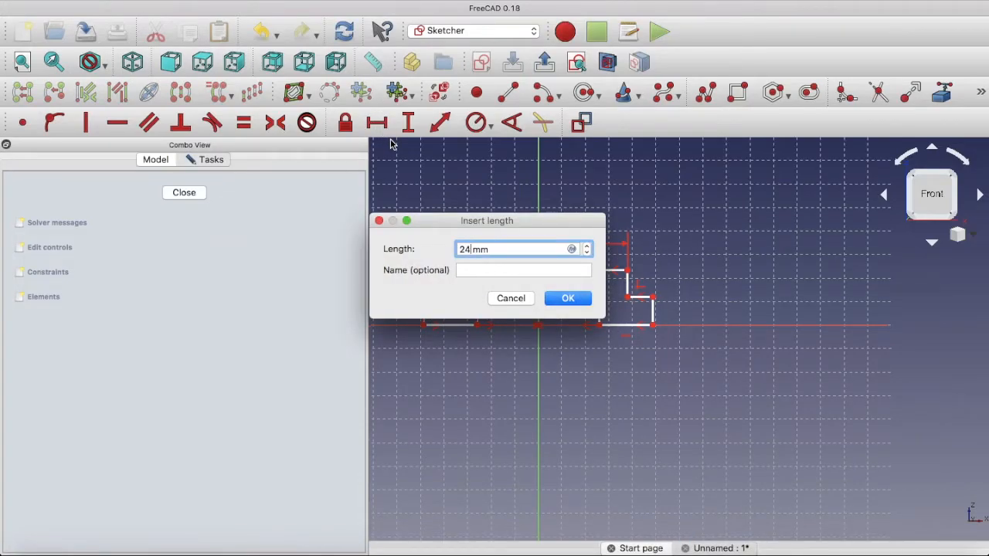
left_click(569, 298)
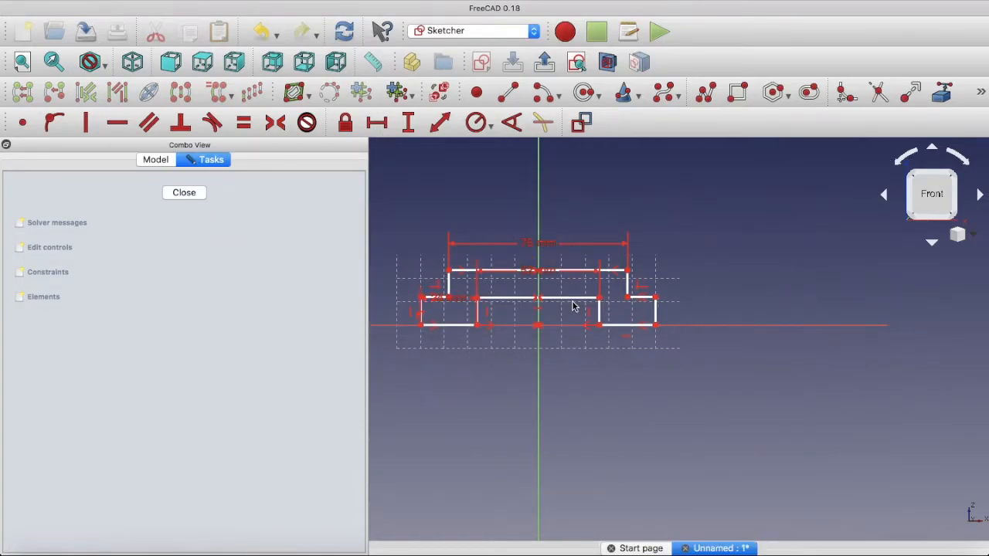
Constrain the right foot's outer edge to a vertical length of 15 mm and finish editing the sketch
left_click(655, 317)
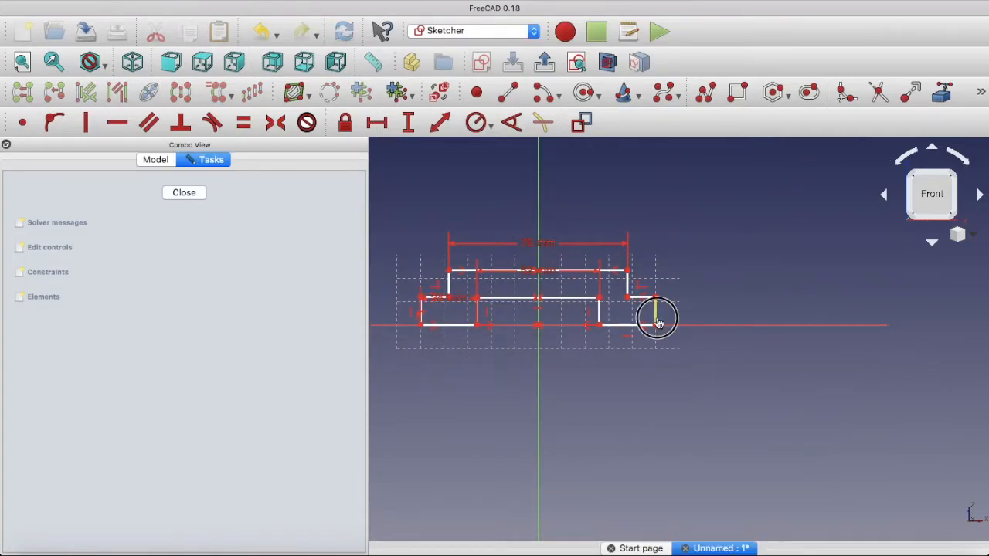
left_click(409, 124)
type("1")
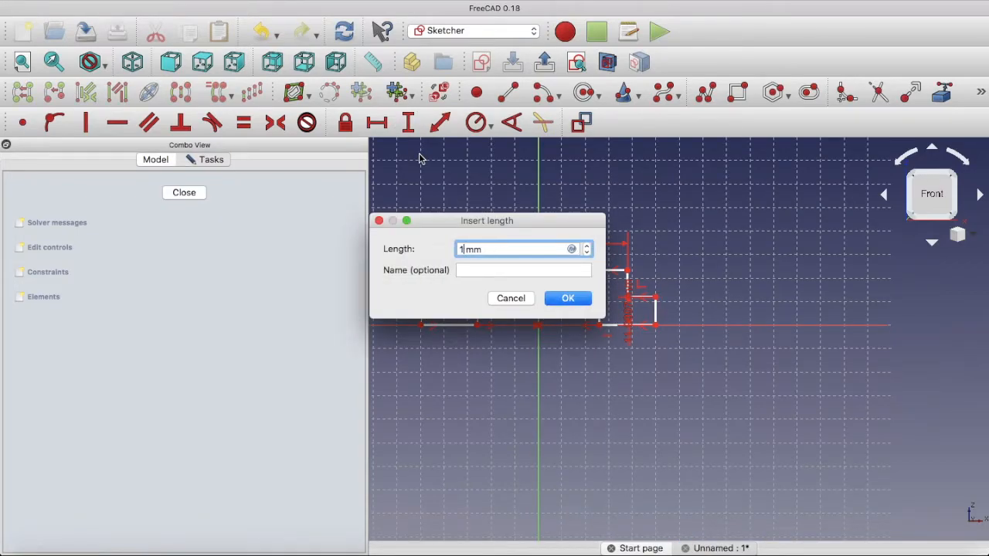
type("5")
left_click(562, 304)
left_click(179, 193)
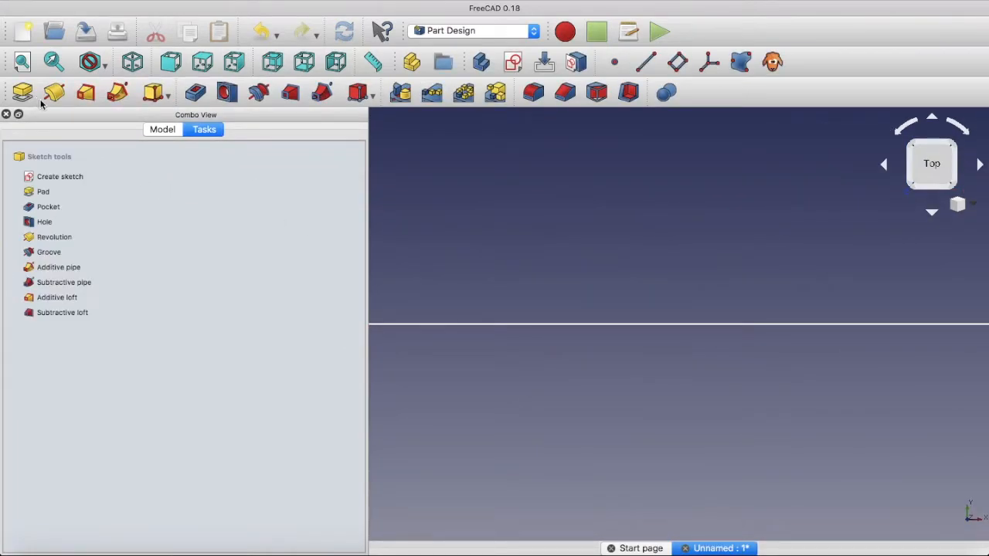
Pad the base profile sketch to a length of 160 mm
scroll(611, 258, "down", 5)
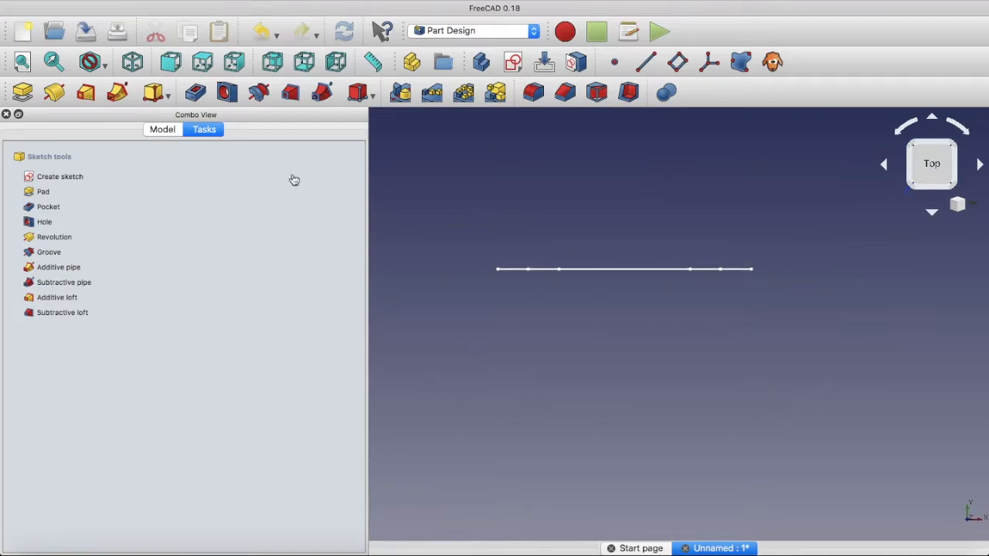
left_click(25, 94)
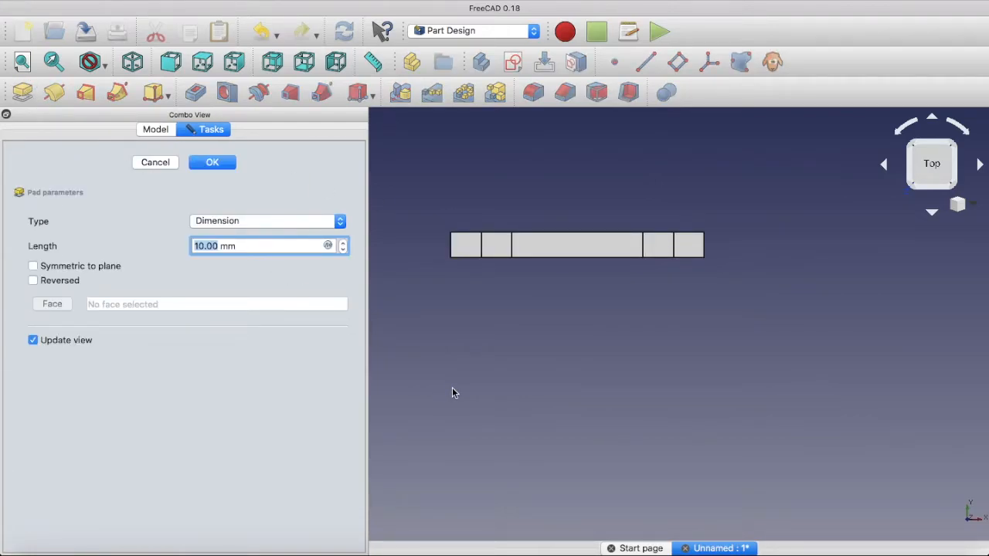
middle_click_drag(626, 399, 696, 337)
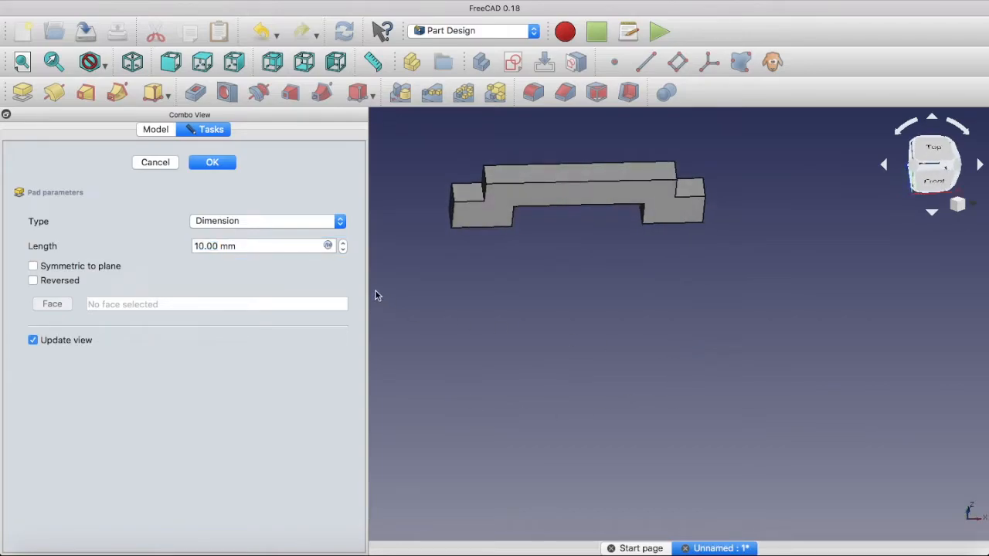
double_click(219, 245)
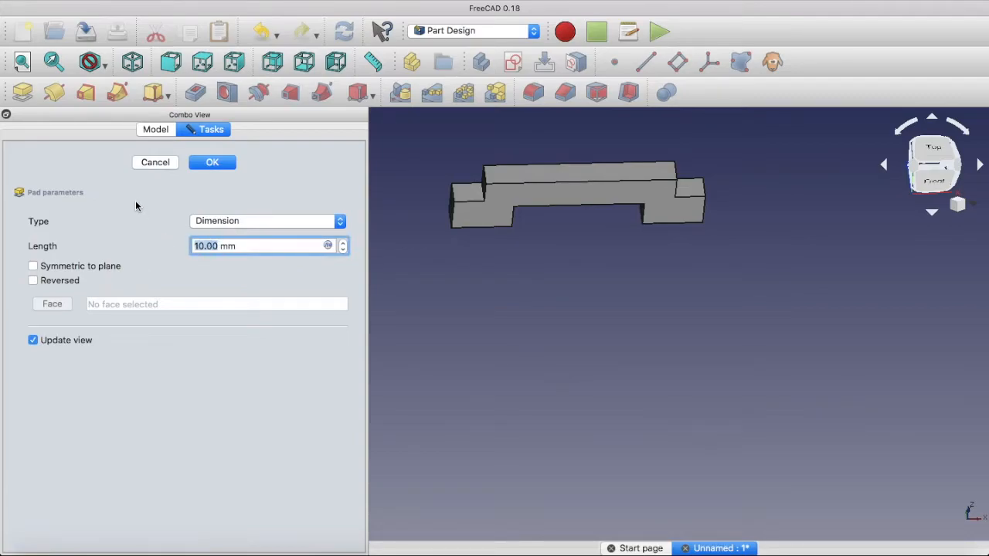
type("160")
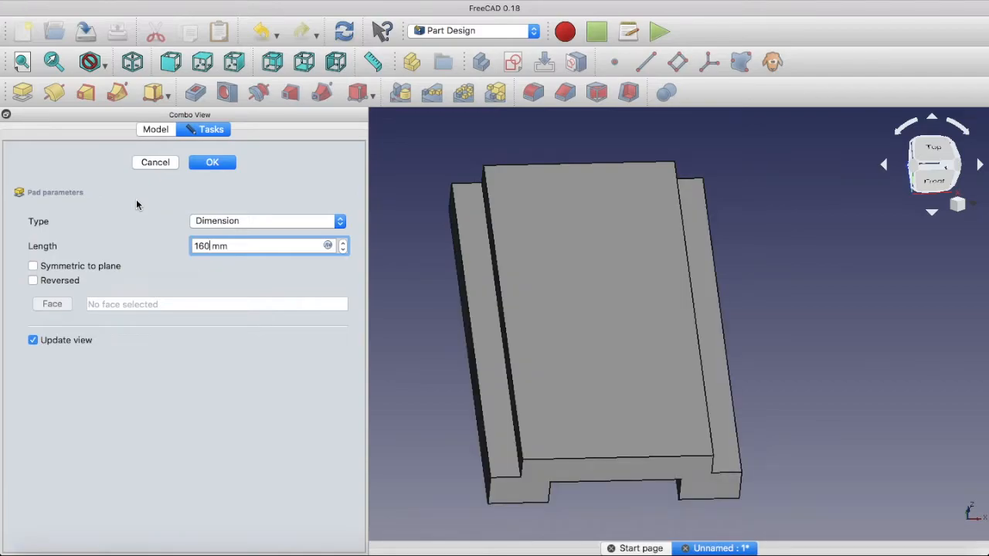
left_click(211, 167)
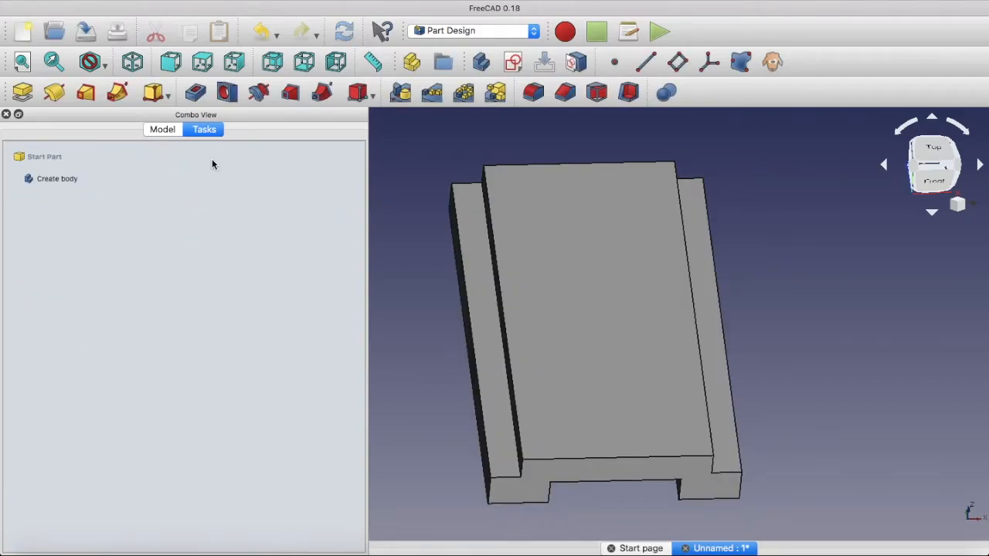
Examine the padded base from several angles, including its right side, to find the face for the bore support
middle_click_drag(923, 401, 864, 346)
middle_click_drag(851, 240, 742, 386)
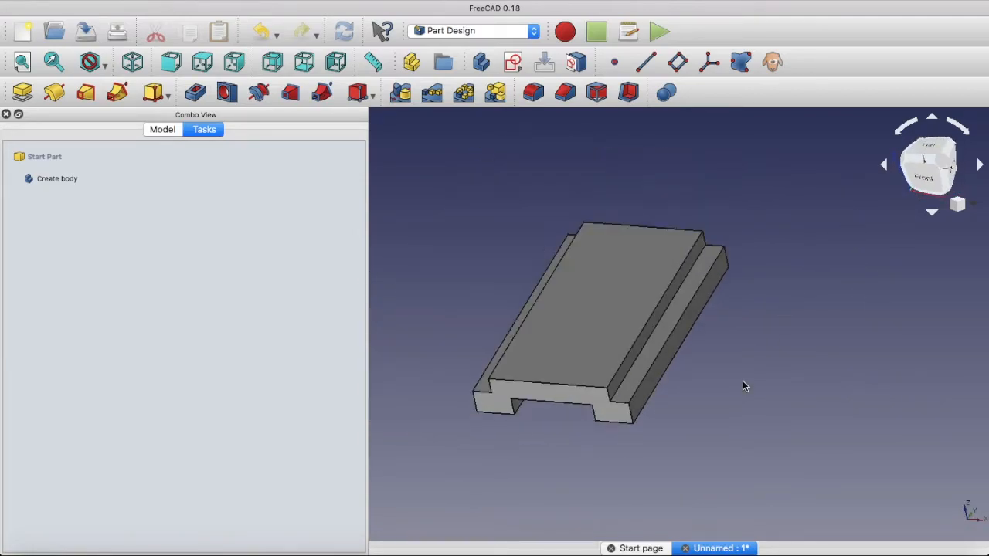
middle_click_drag(459, 462, 421, 395)
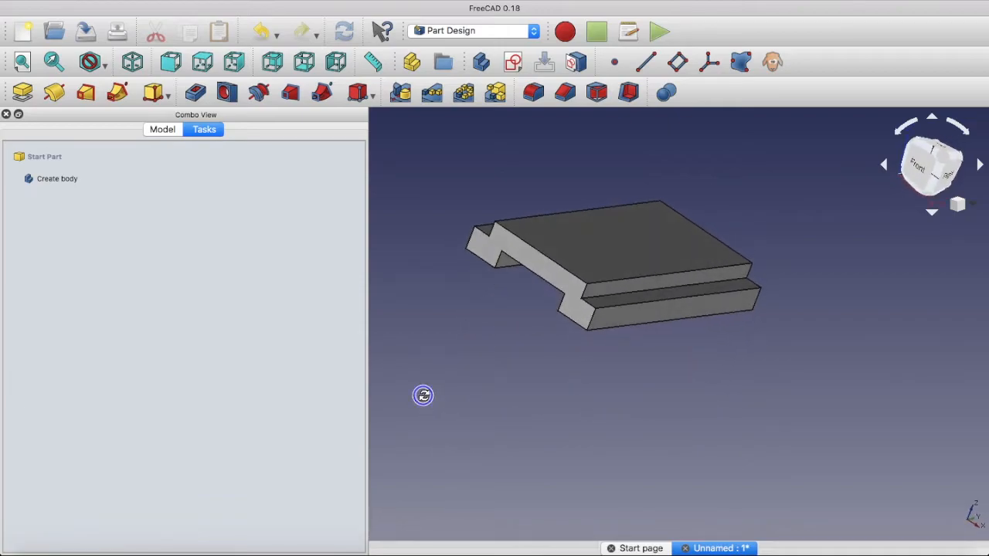
middle_click_drag(728, 448, 706, 420)
middle_click_drag(858, 369, 843, 333)
middle_click_drag(475, 347, 487, 382)
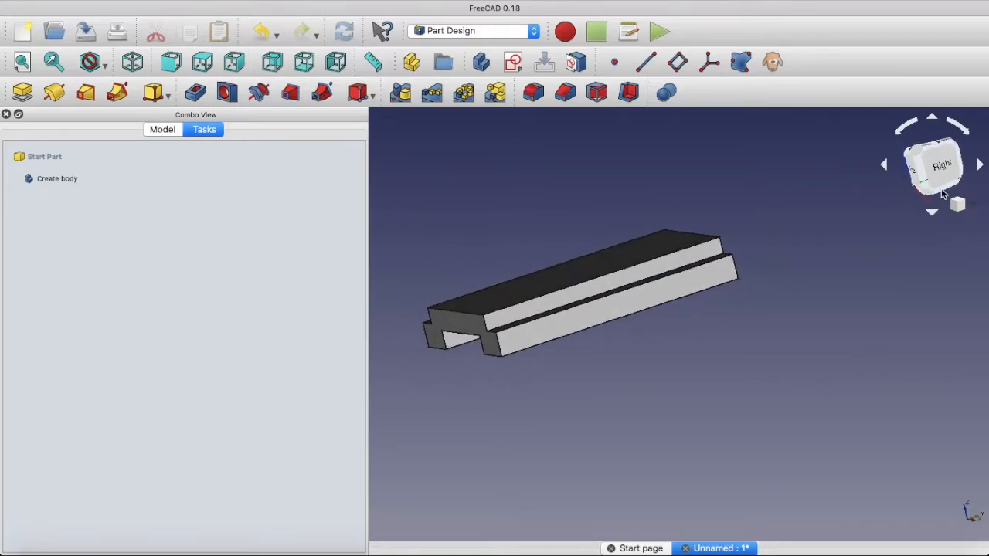
left_click(936, 170)
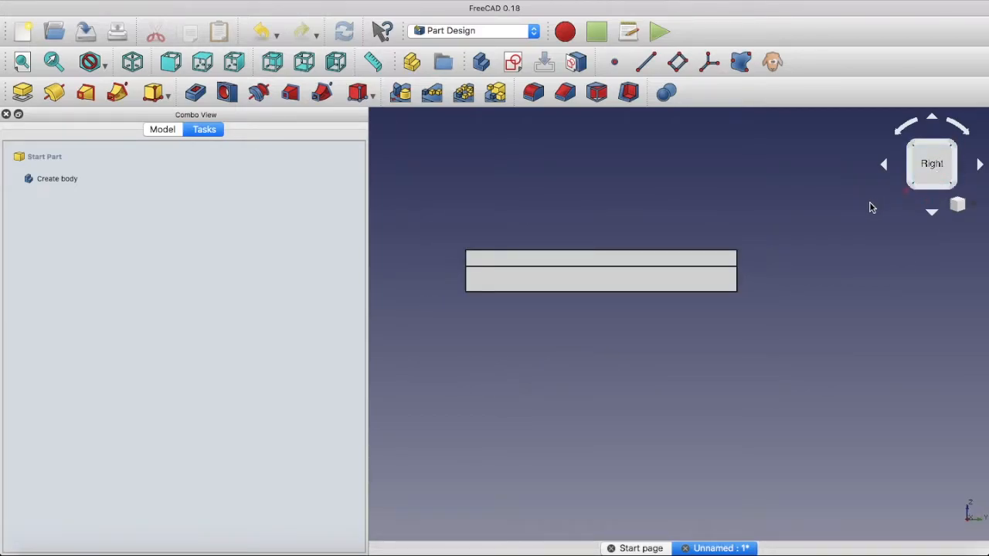
middle_click_drag(827, 225, 839, 249)
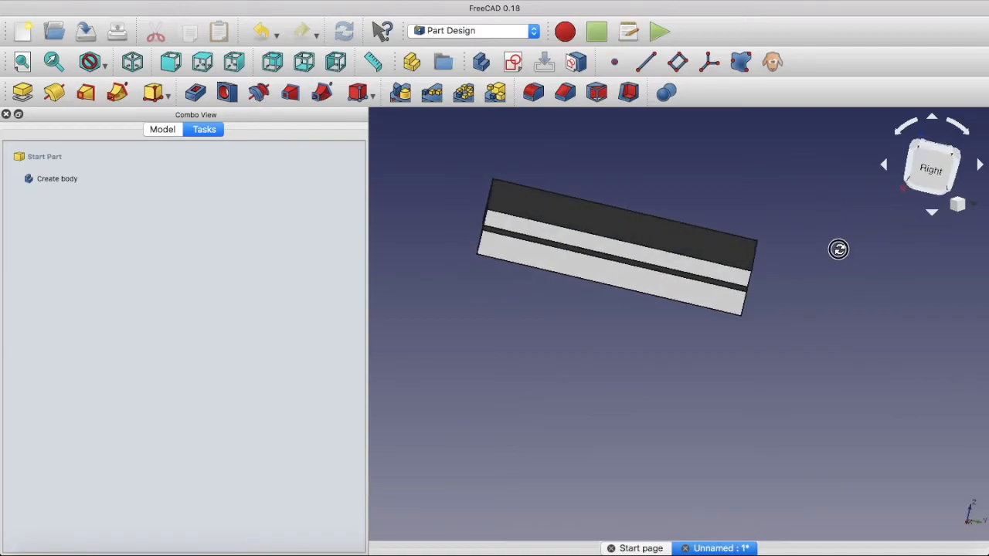
middle_click_drag(611, 223, 517, 349)
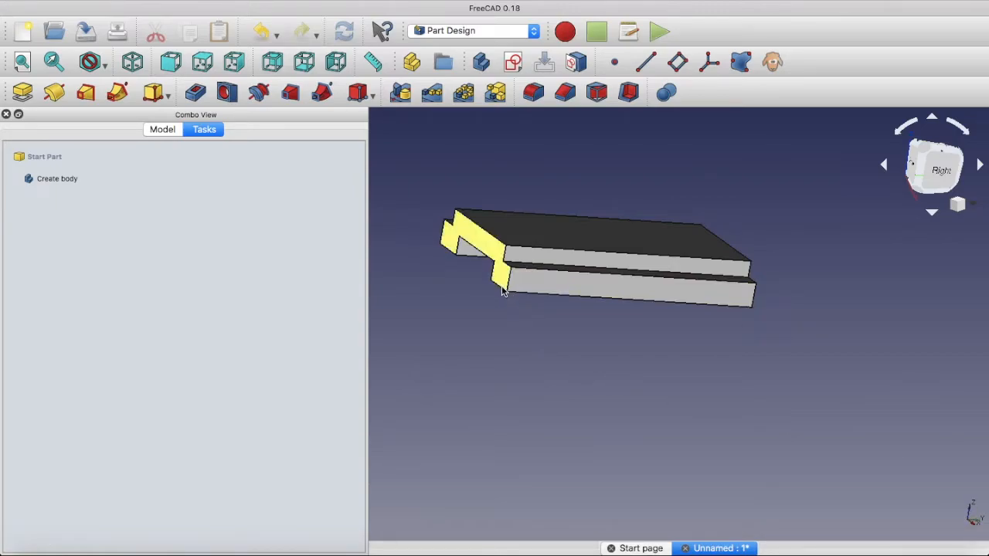
Create a sketch on the side face of the base's raised upper step, oriented squarely to the Right view with the base horizontal
left_click(616, 265)
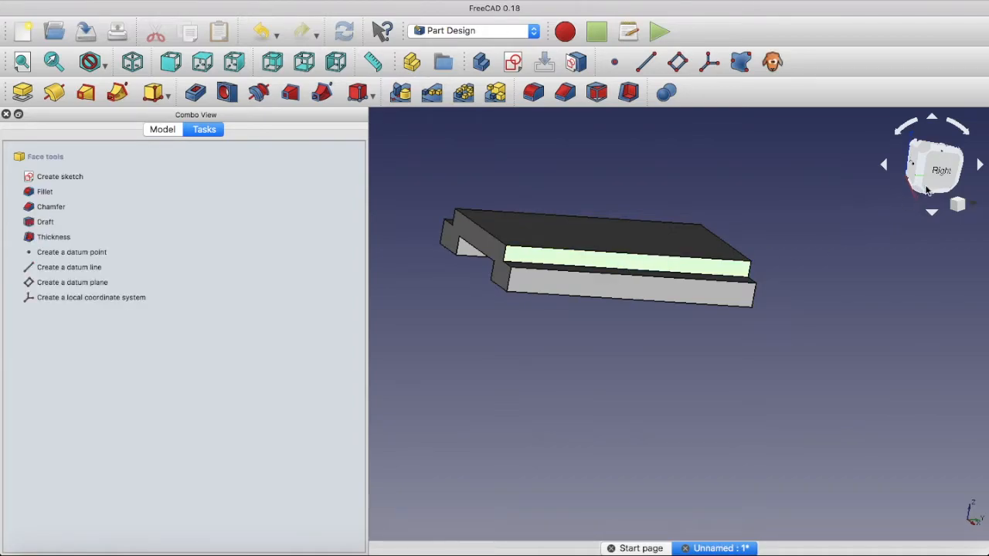
left_click(946, 170)
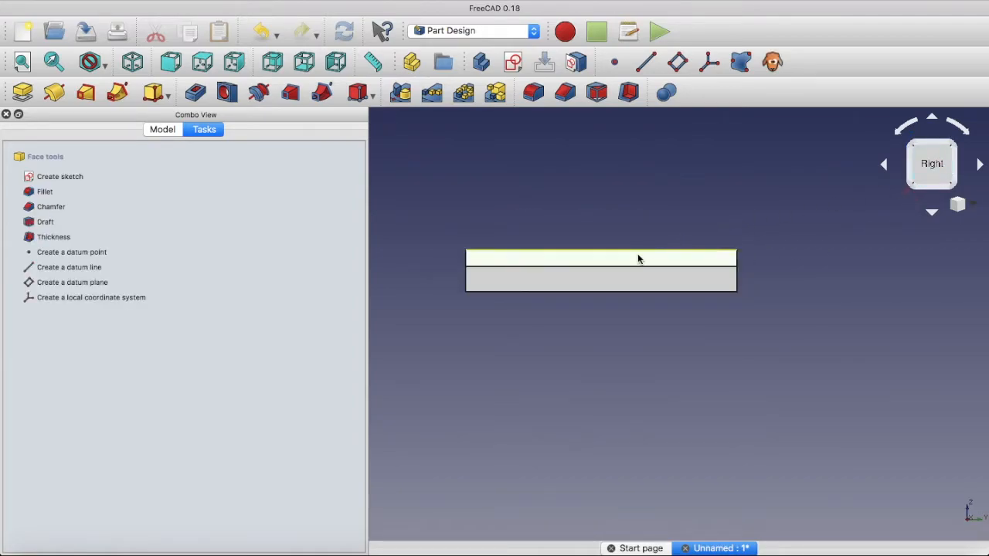
left_click(607, 212)
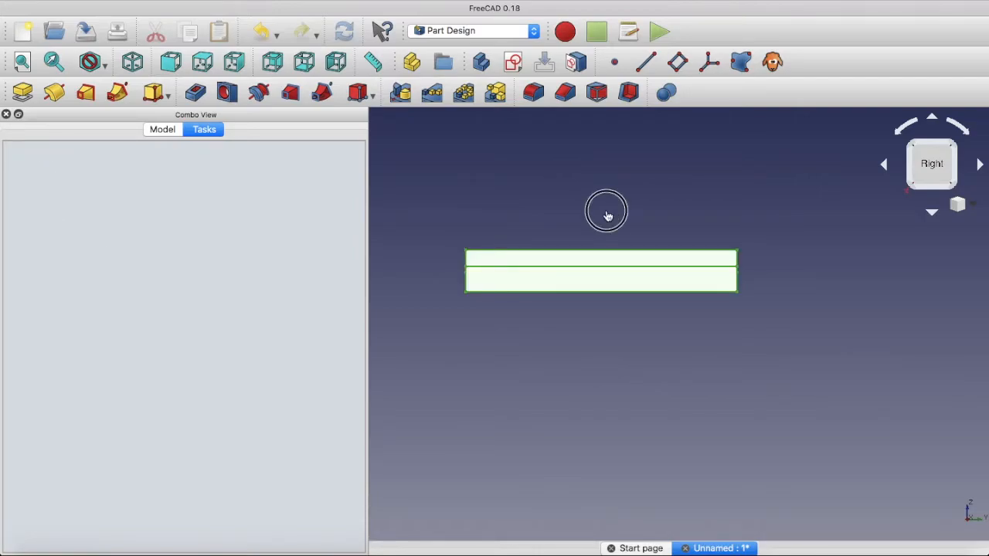
left_click(593, 260)
left_click(513, 62)
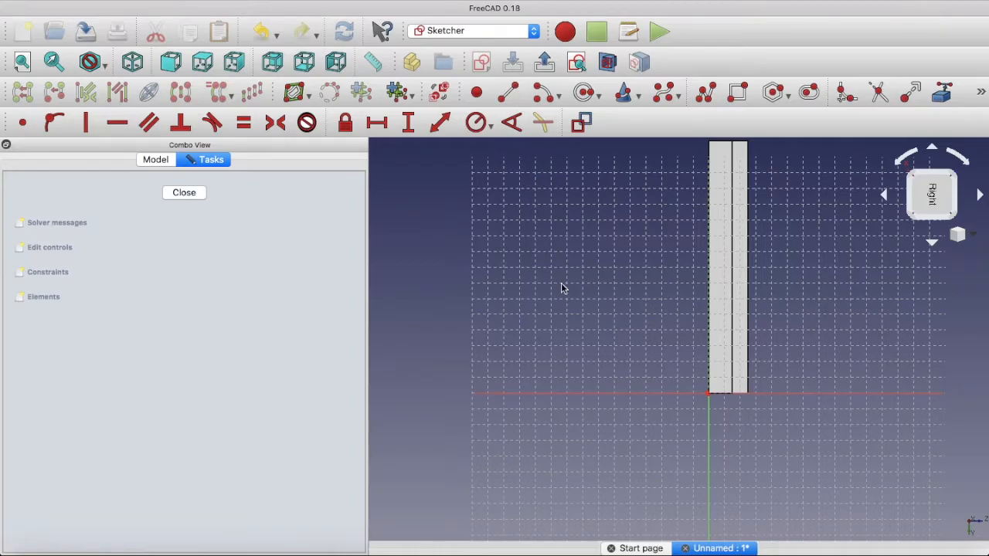
middle_click_drag(546, 266, 580, 394)
mouse_move(865, 333)
middle_mouse_down()
mouse_move(872, 313)
mouse_move(839, 269)
mouse_move(886, 326)
mouse_move(785, 331)
middle_mouse_up()
left_click(930, 196)
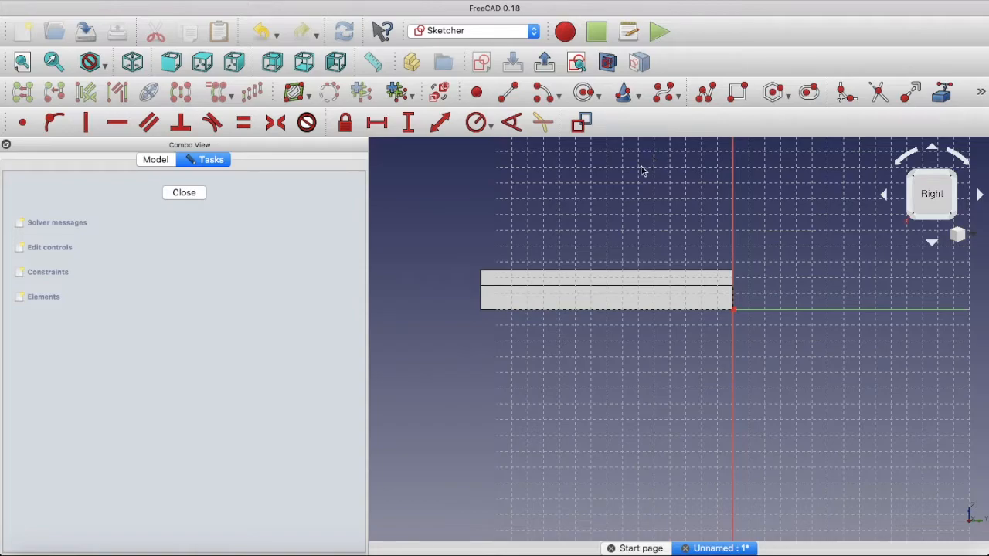
Draw a closed polyline profile above the base with two vertical sides, a tangent semicircular top and a horizontal bottom edge
left_click(707, 94)
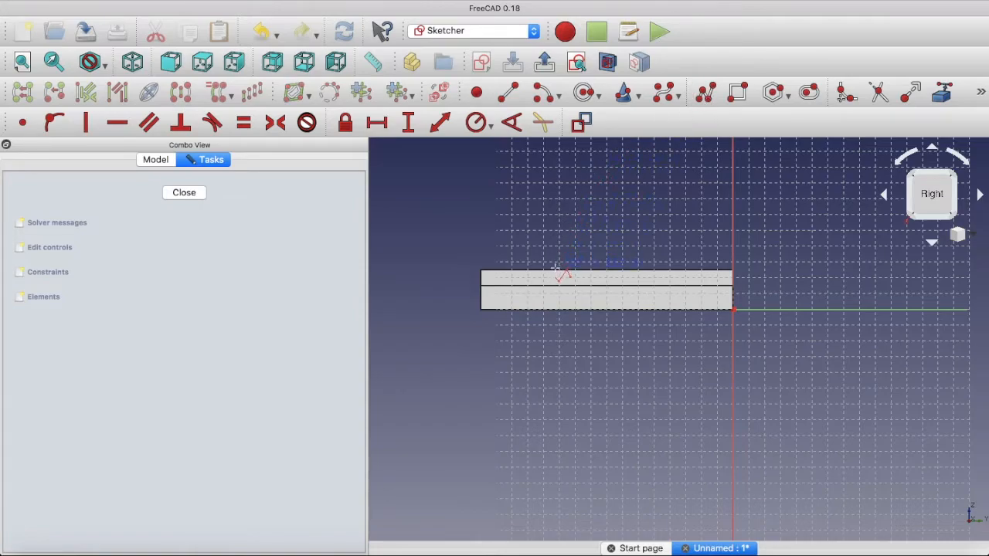
left_click_drag(553, 272, 553, 214)
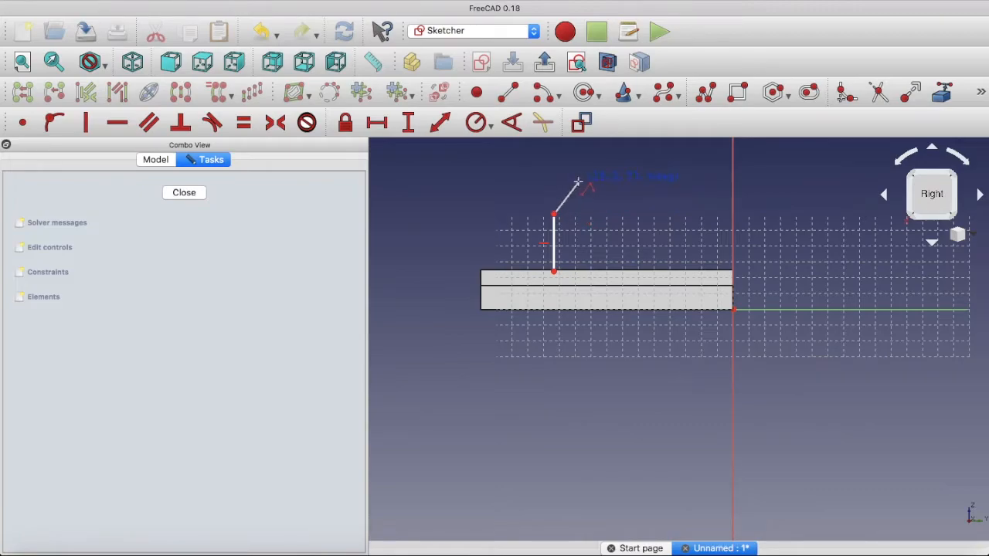
key("m")
key("m")
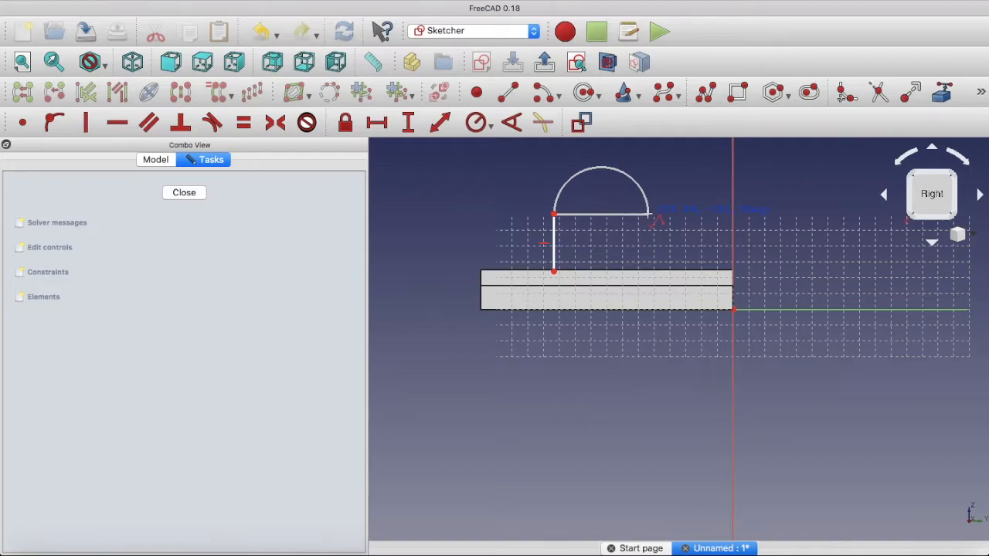
left_click(649, 216)
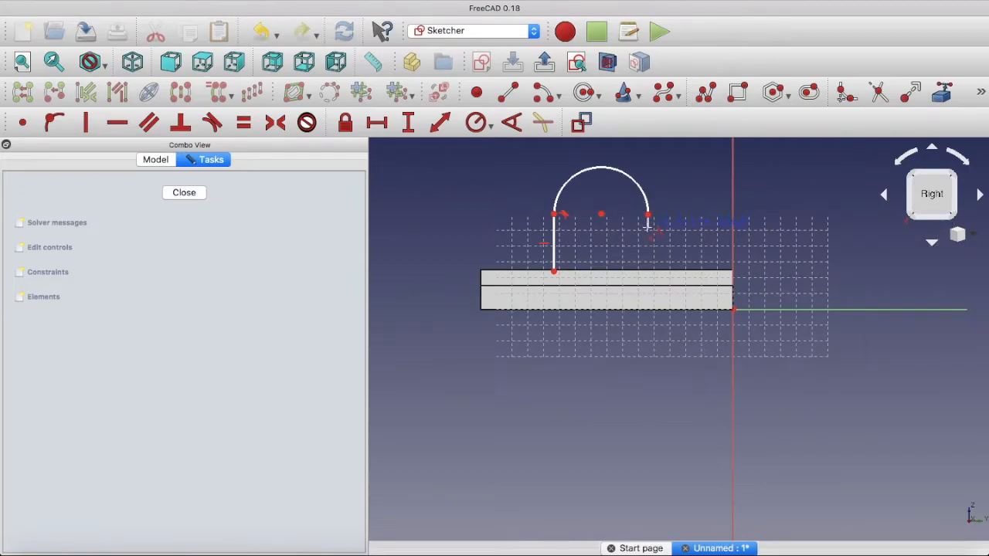
left_click(649, 272)
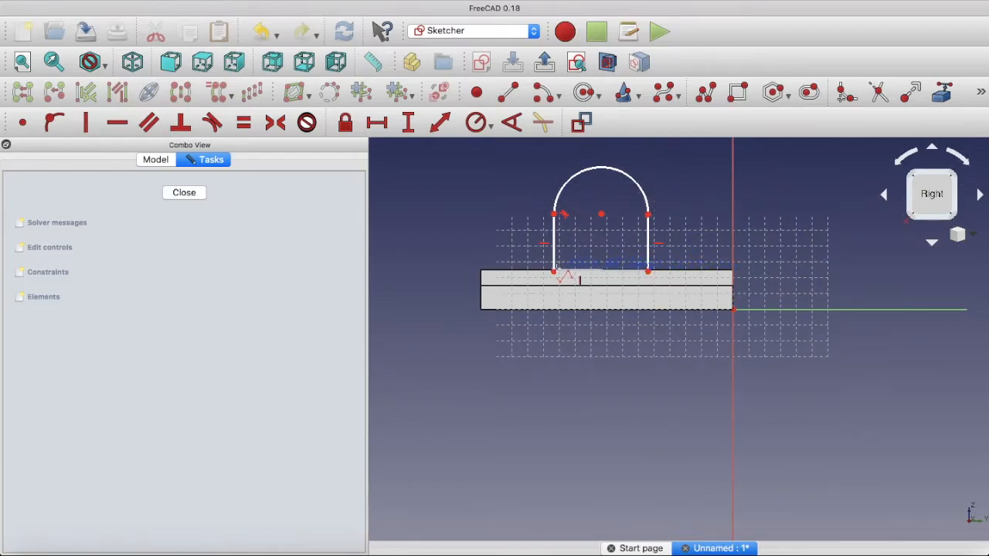
left_click(553, 272)
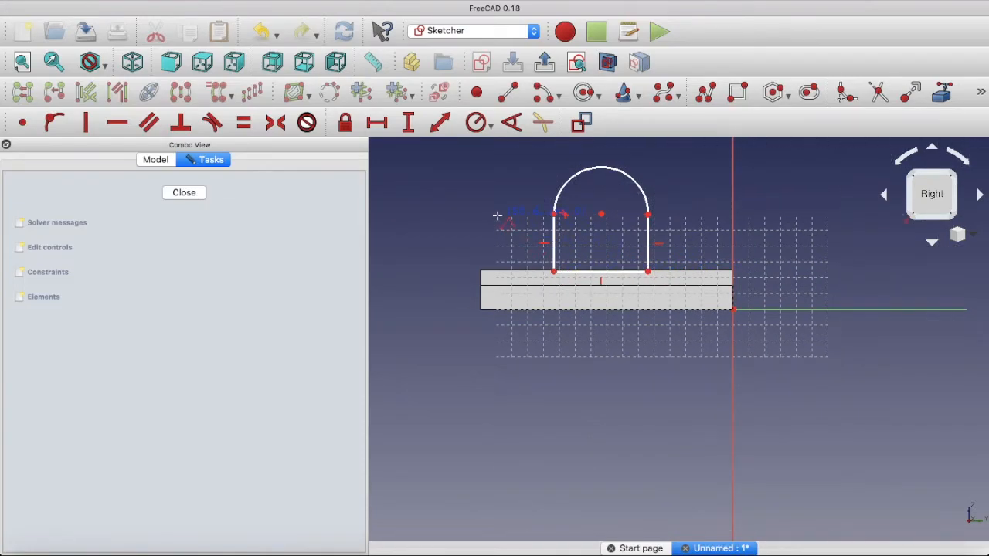
right_click(498, 218)
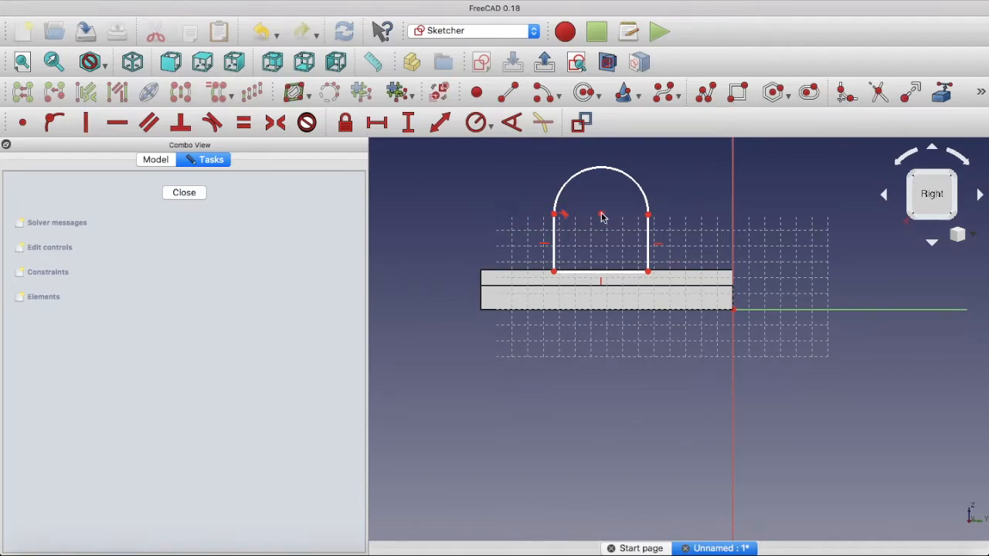
Raise the profile's bottom edge slightly off the base and link the base's top edge as external geometry
mouse_move(601, 274)
left_mouse_down()
mouse_move(596, 237)
mouse_move(602, 263)
left_mouse_up()
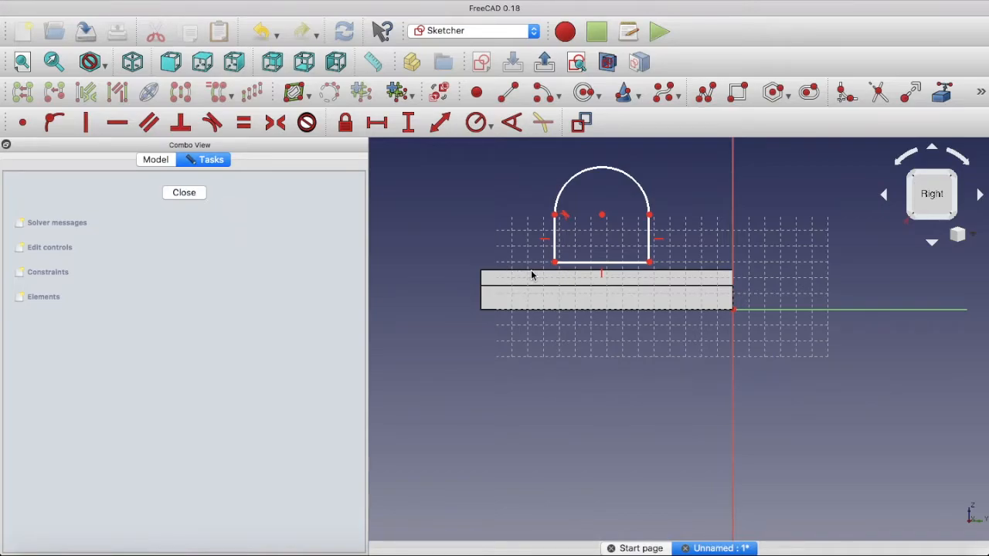
left_click(936, 97)
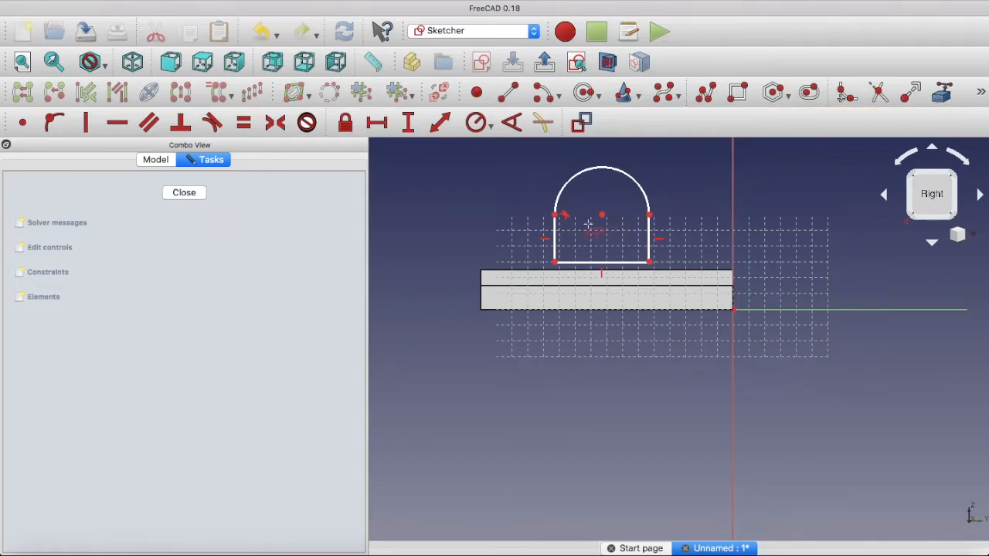
left_click(513, 272)
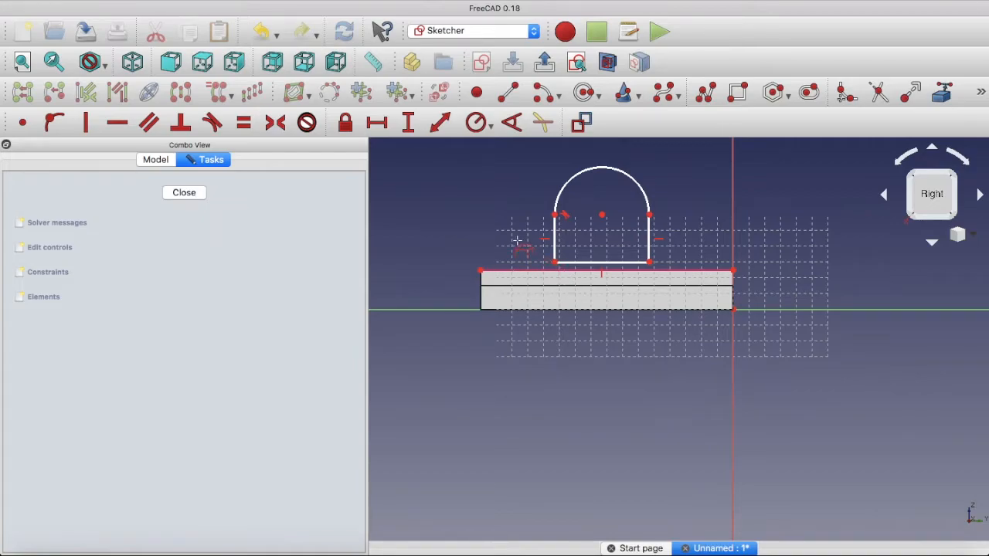
key("Escape")
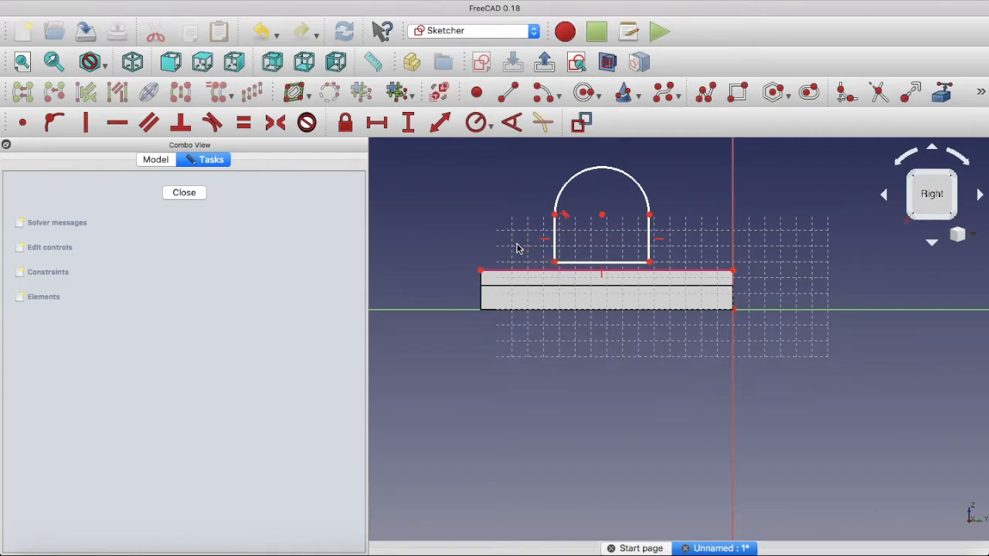
Fix the profile's lower-left corner onto the linked top edge of the base and shift the left side slightly inward
left_click(509, 274)
left_click(555, 262)
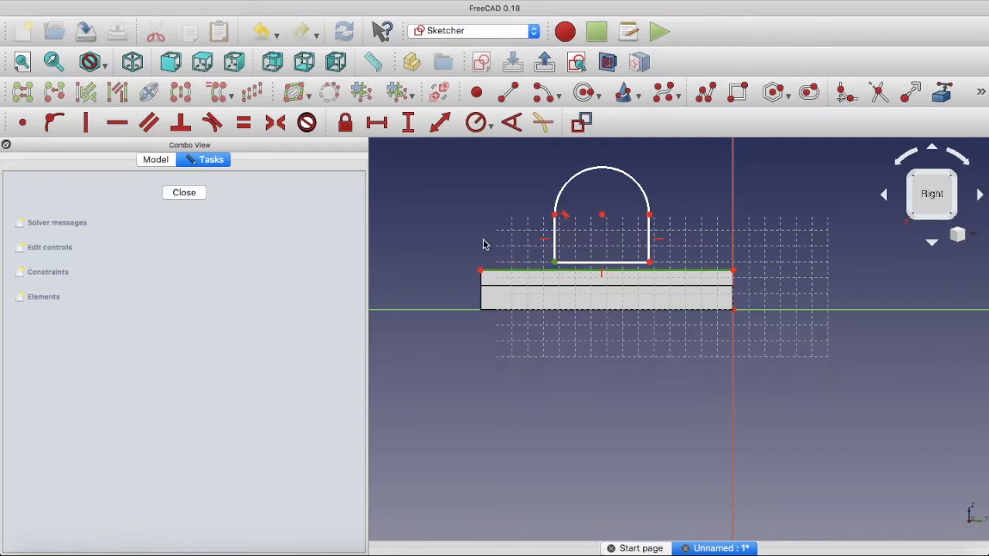
left_click(52, 122)
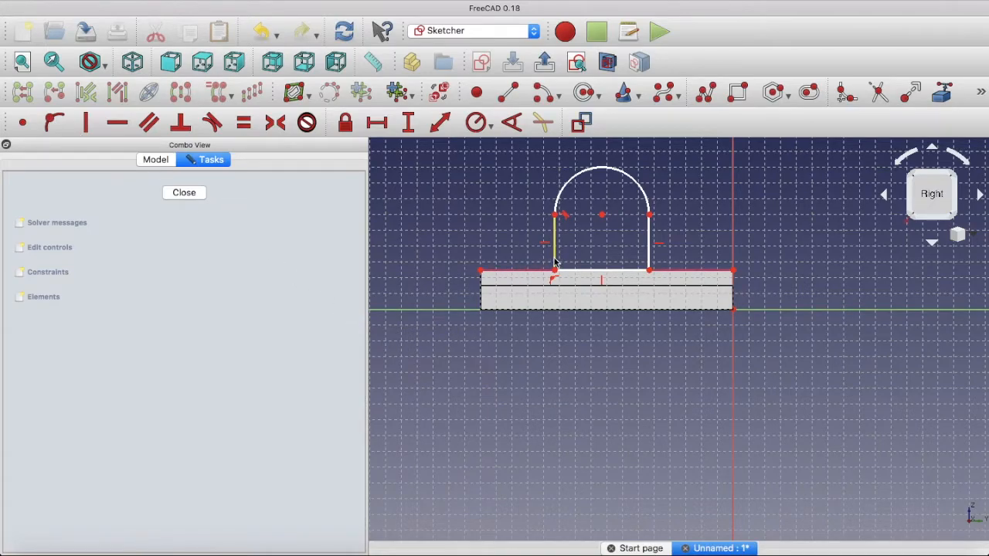
mouse_move(555, 255)
left_mouse_down()
mouse_move(534, 255)
mouse_move(561, 256)
left_mouse_up()
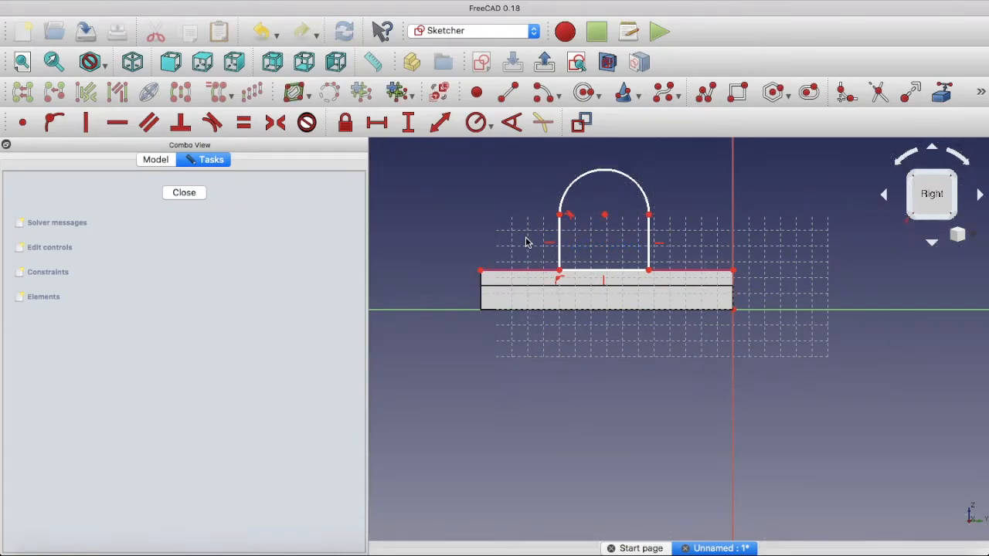
Constrain the vertical length of the profile's left side to 40 mm
left_click(561, 232)
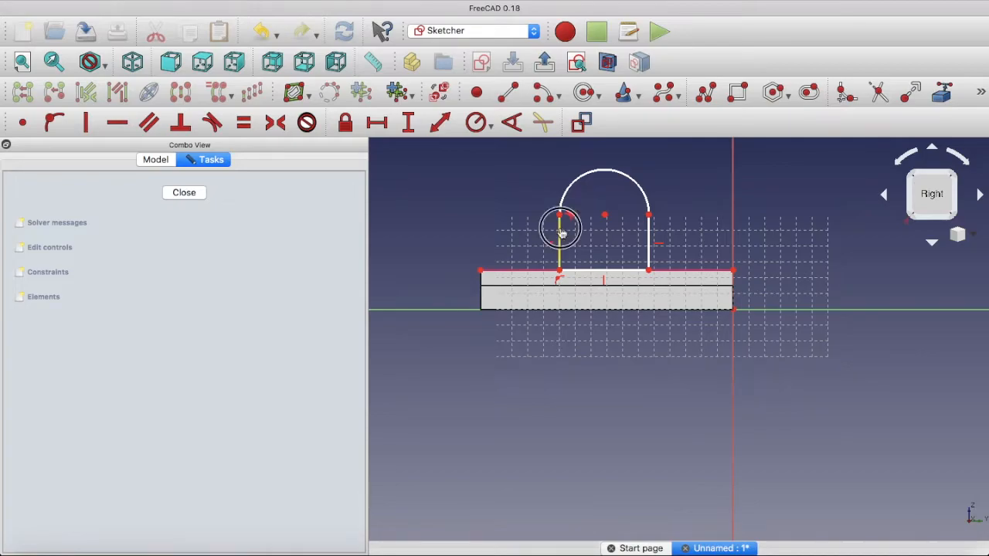
left_click(377, 122)
type("40")
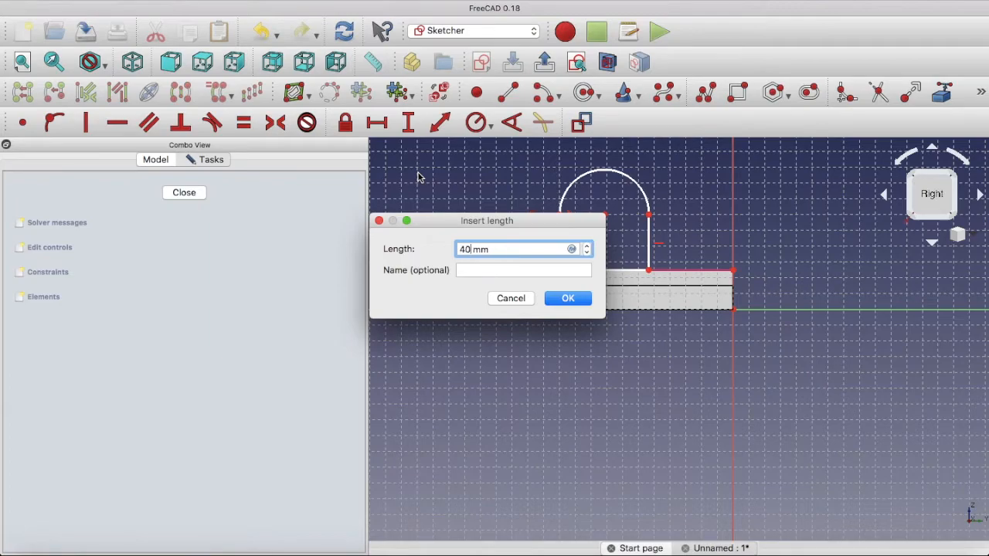
left_click(569, 299)
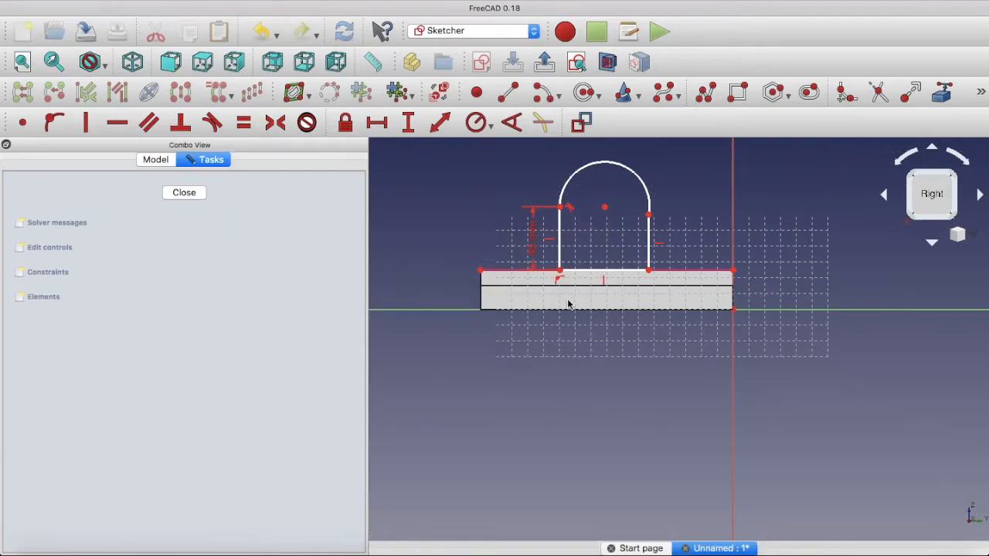
Constrain the diameter of the profile's semicircular top arc to 50 mm
left_click(624, 168)
left_click(489, 125)
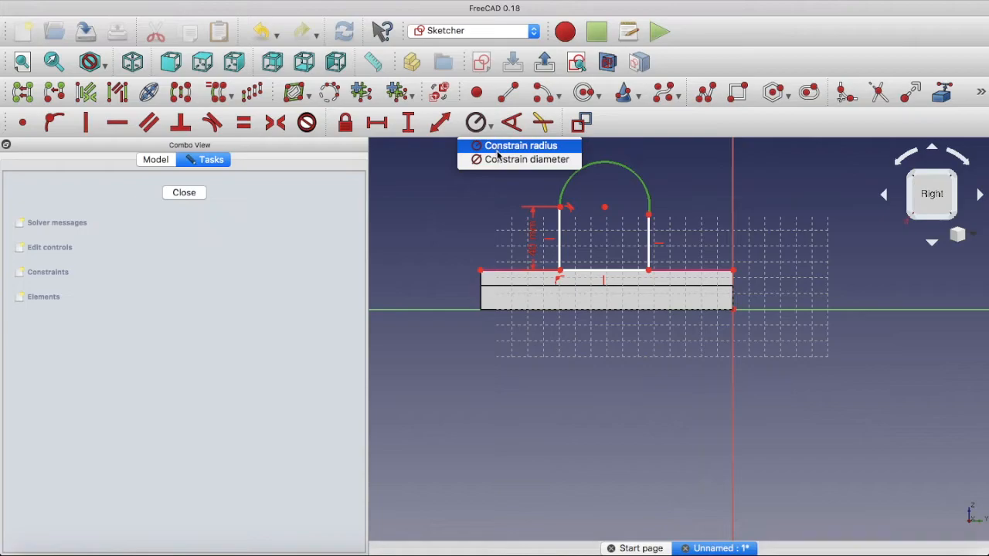
left_click(498, 160)
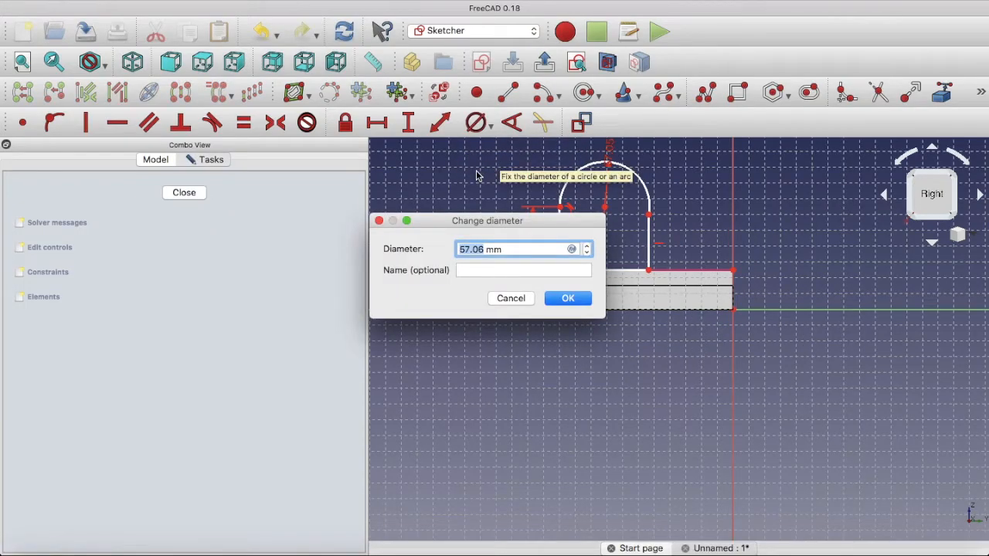
type("50")
left_click(567, 298)
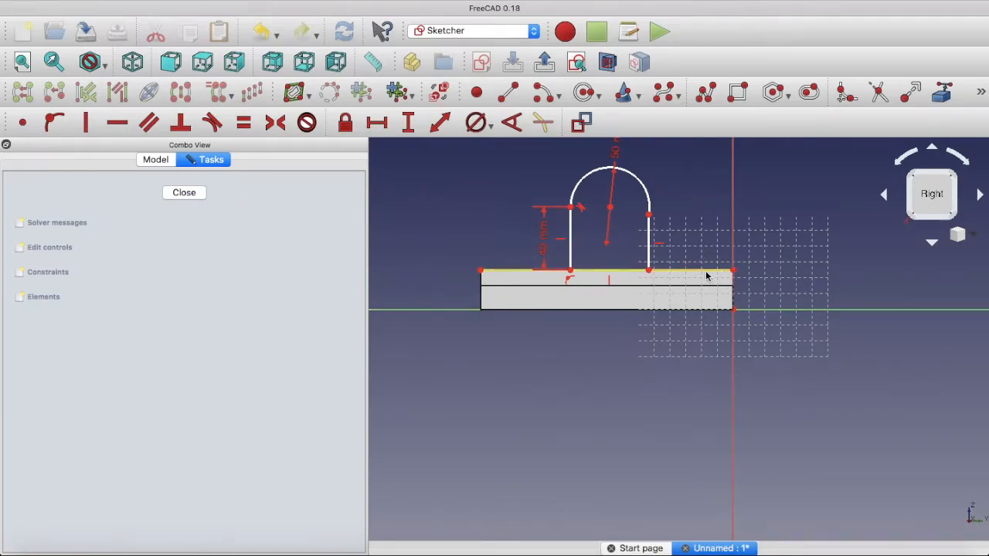
Constrain the distance between the profile's lower-right corner and the right end of the base's top edge to 55 mm
left_click(647, 271)
left_click(732, 272)
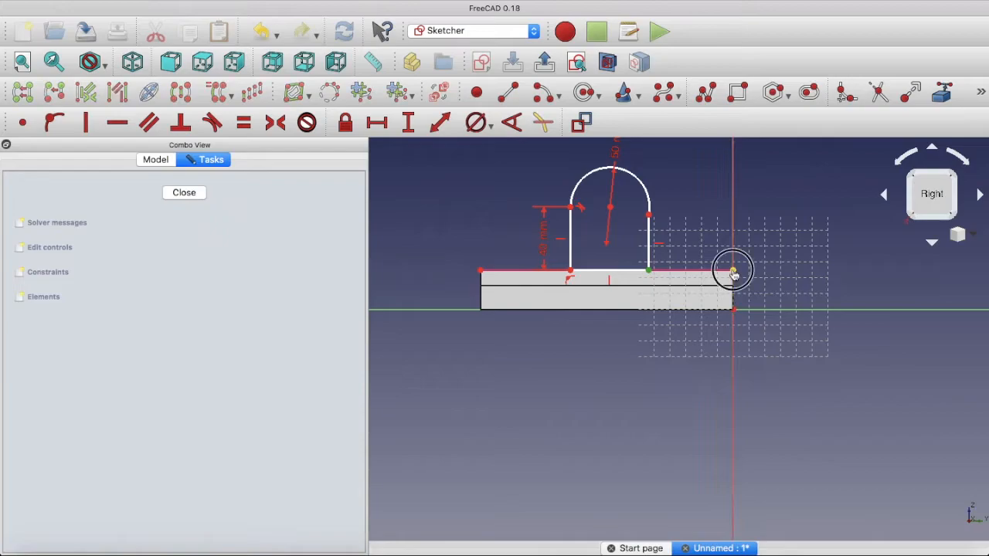
left_click(409, 123)
type("55")
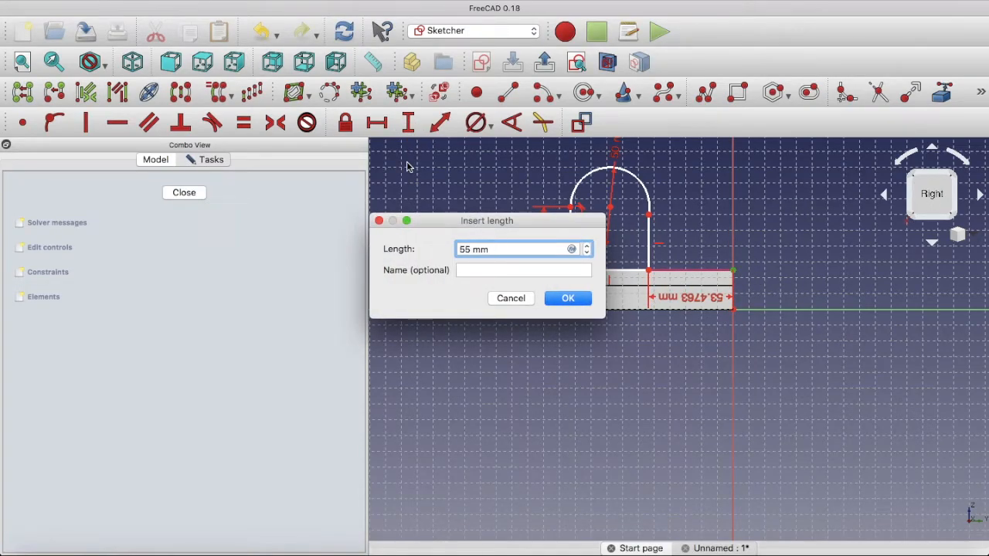
left_click(565, 299)
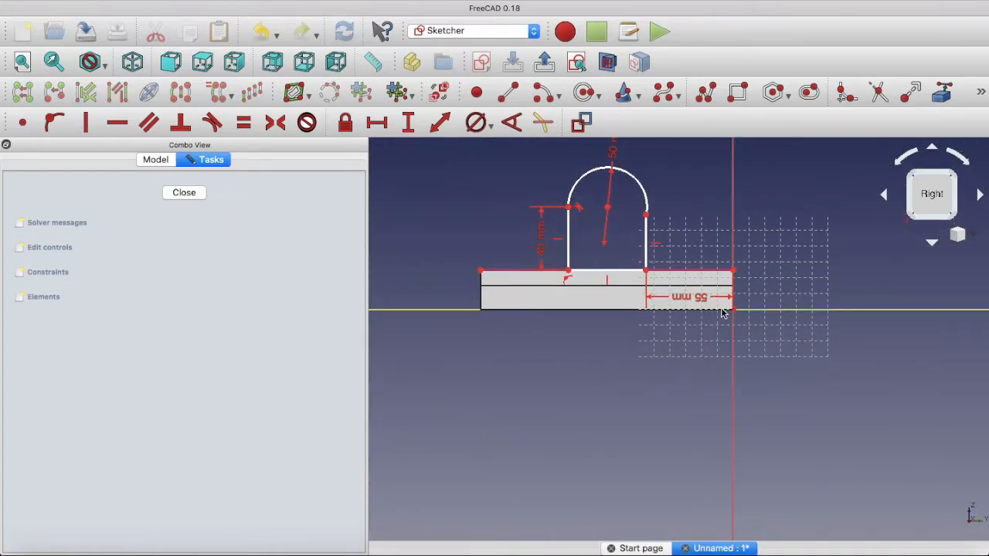
Make the profile's two vertical sides equal in length and close the sketch
left_click(569, 226)
left_click(647, 232)
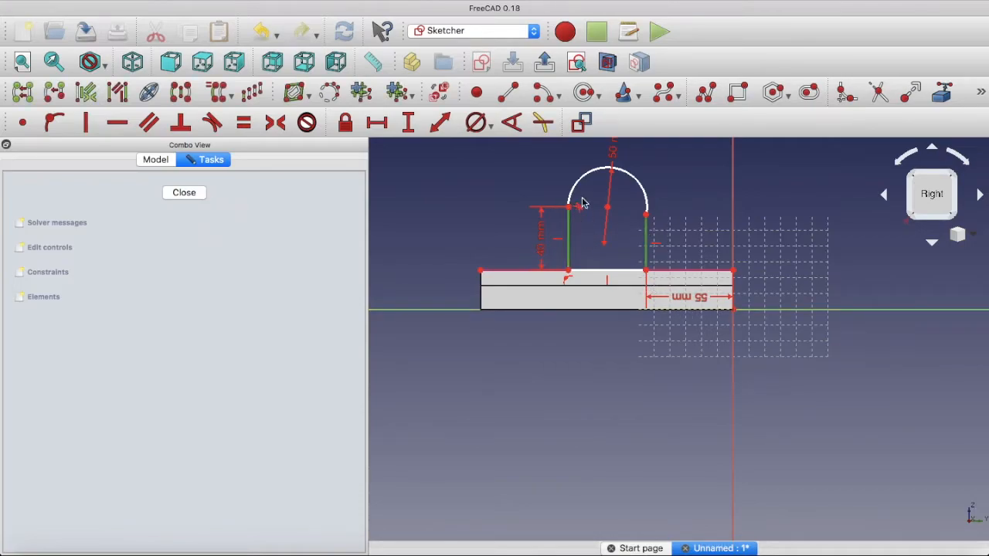
left_click(243, 125)
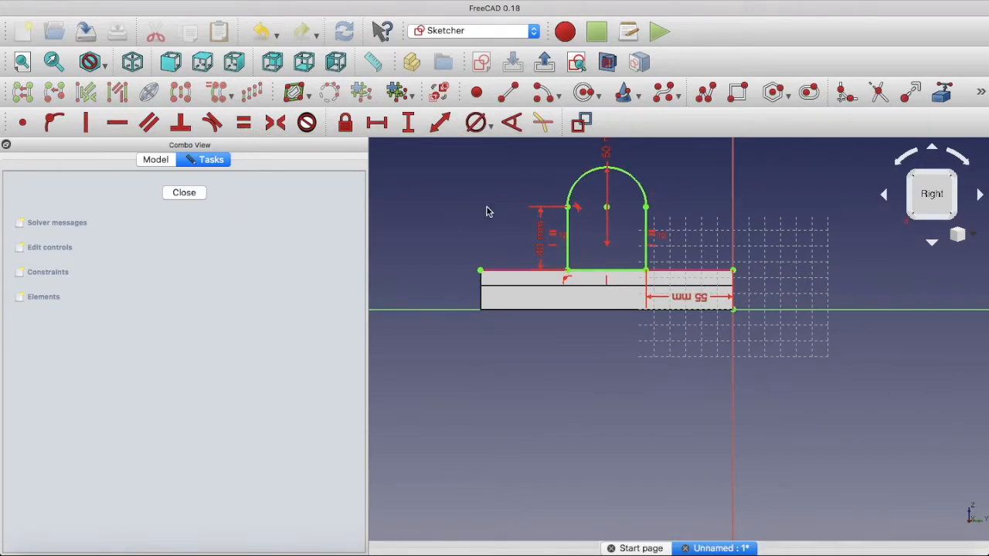
left_click(181, 194)
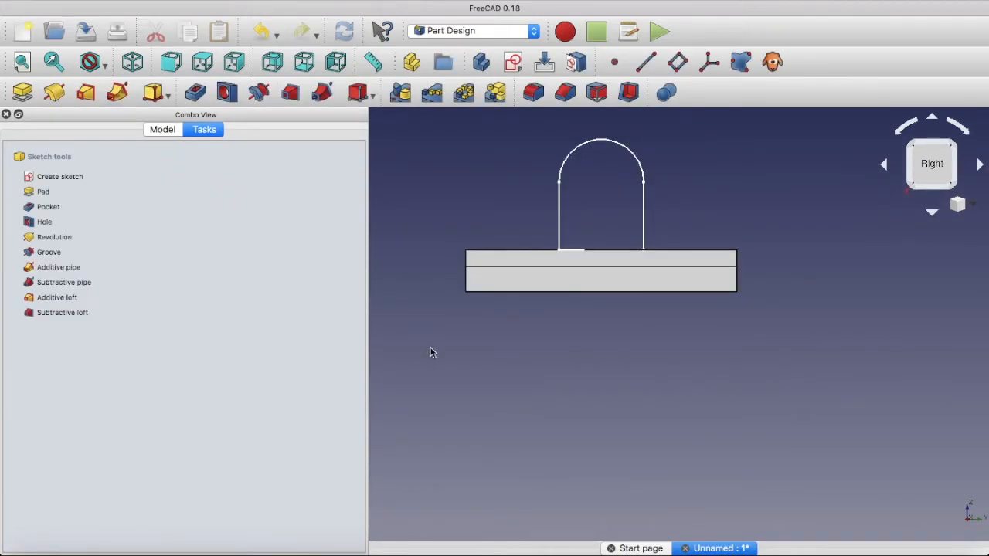
Pad the round-topped profile 76 mm in the reversed direction, across the base, with Symmetric to plane switched off
middle_click_drag(434, 354, 523, 371)
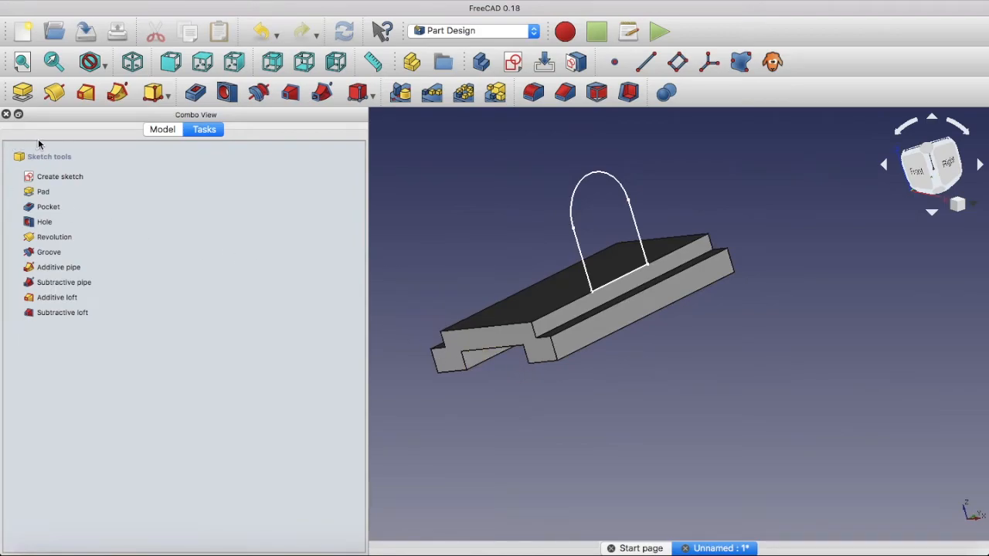
left_click(23, 92)
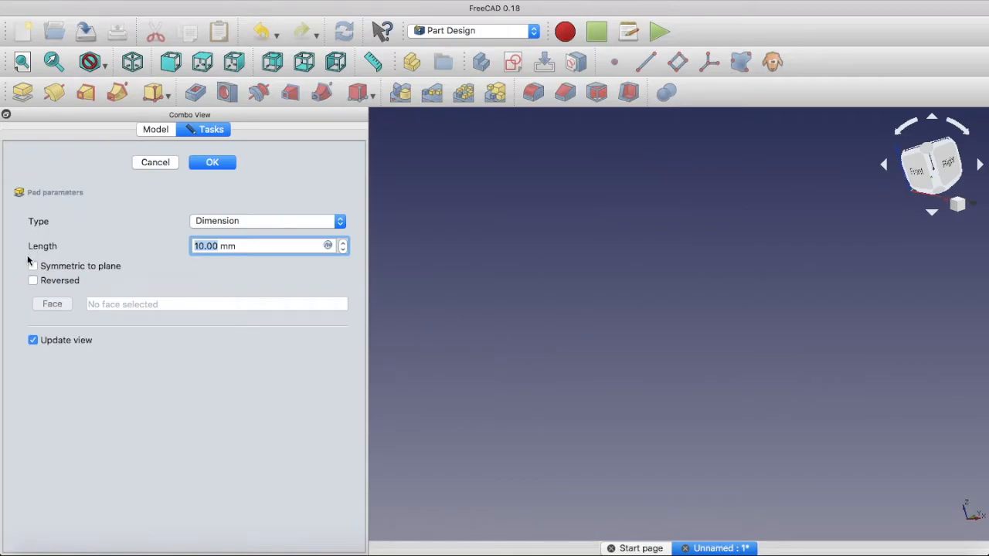
left_click(33, 267)
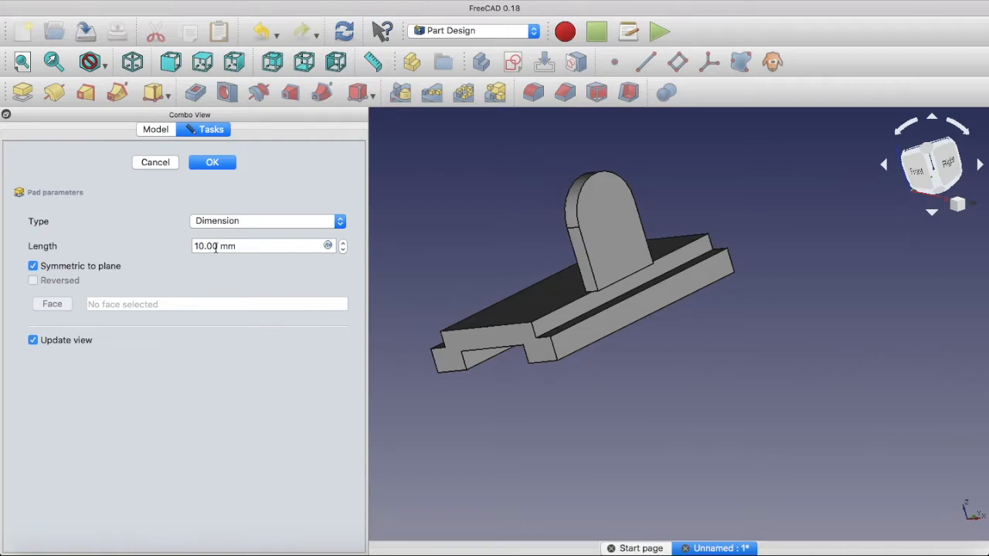
left_click_drag(216, 247, 164, 241)
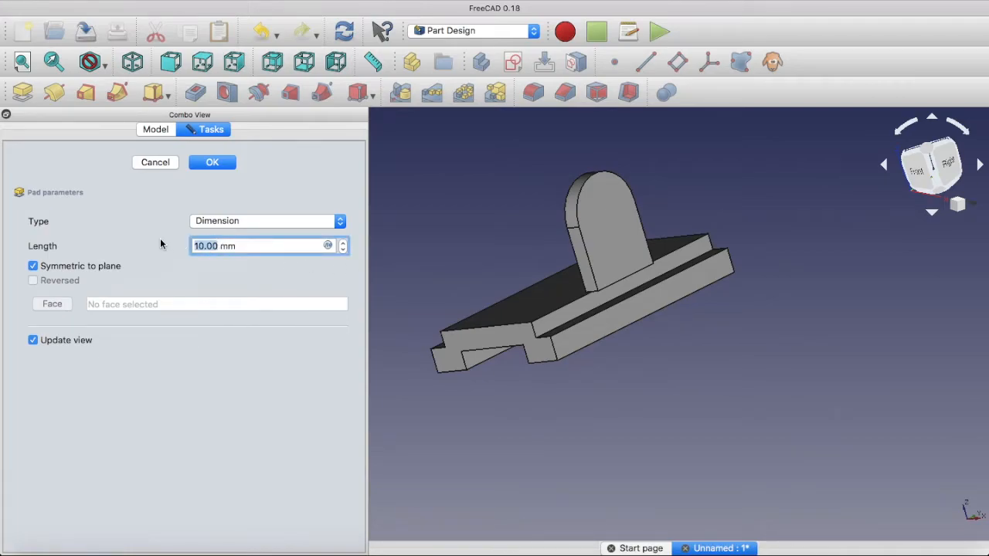
type("76")
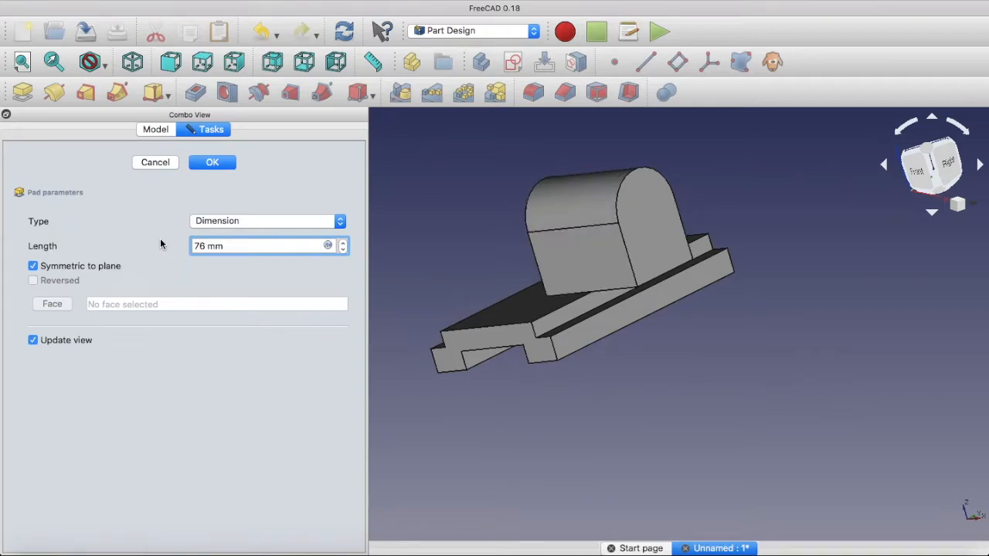
left_click(34, 266)
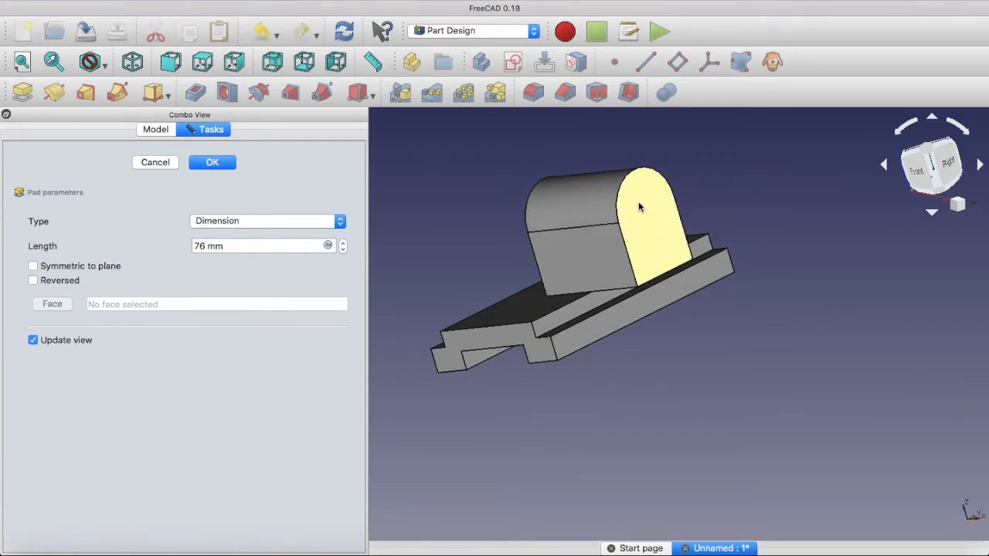
left_click(33, 282)
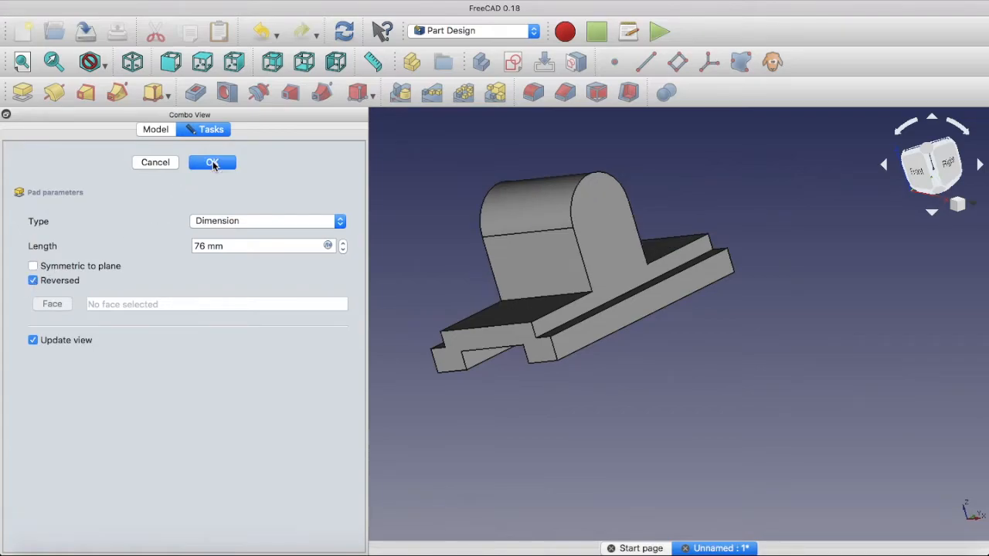
left_click(212, 163)
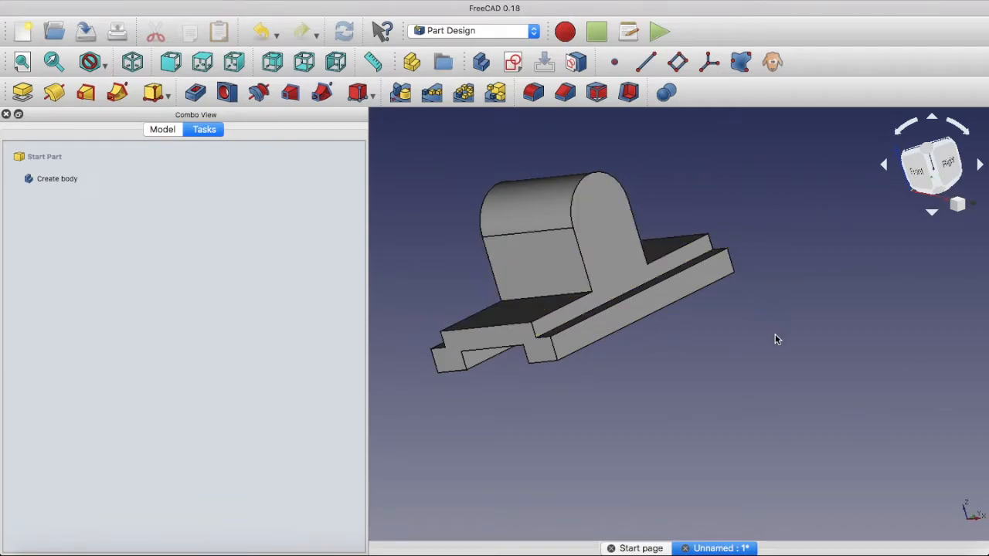
middle_click_drag(774, 339, 753, 362)
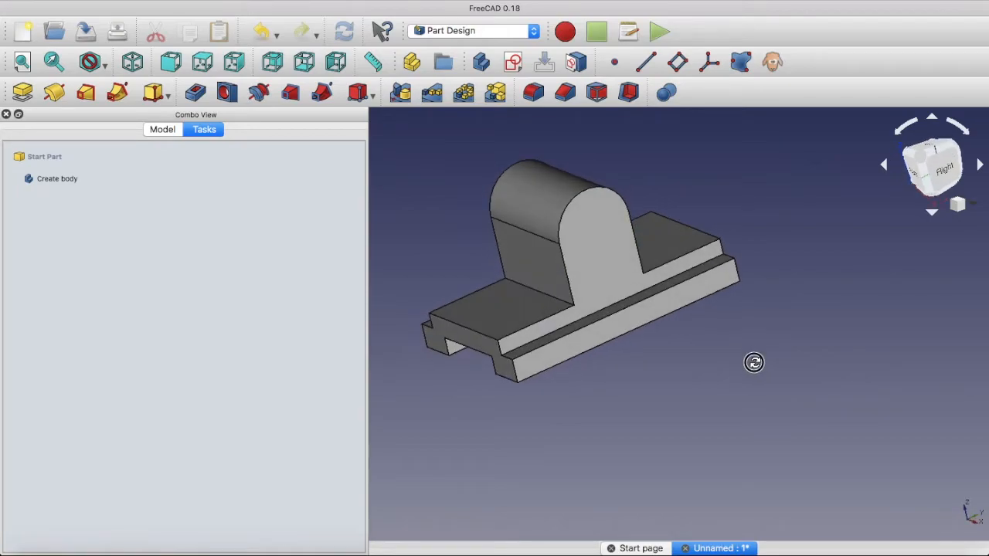
middle_click_drag(815, 248, 839, 277)
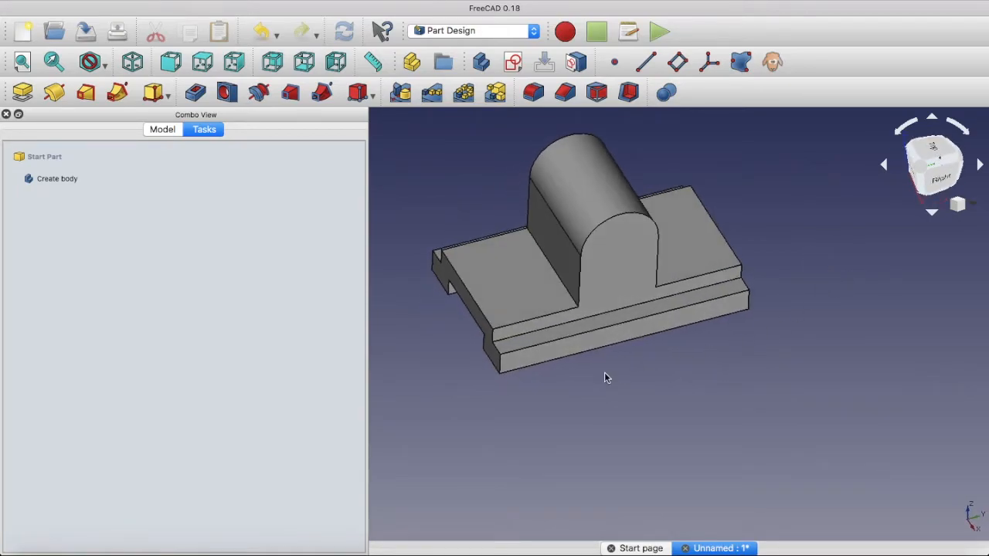
middle_click_drag(582, 400, 585, 369)
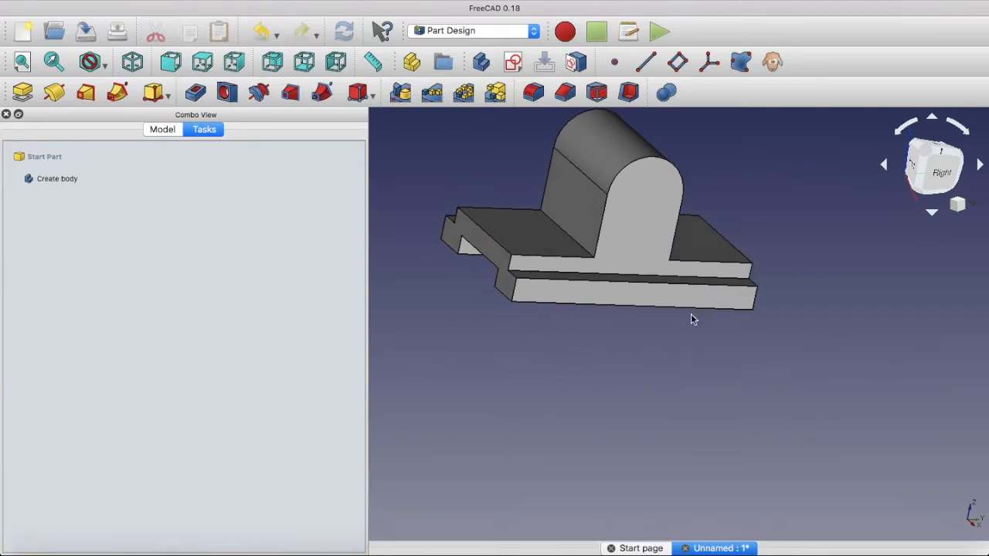
key("Up")
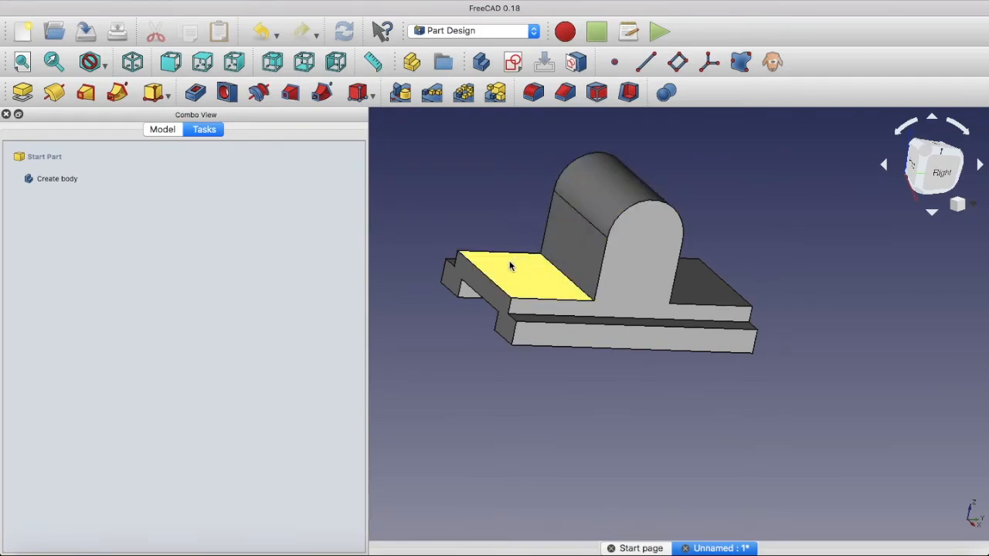
middle_click_drag(726, 407, 751, 384)
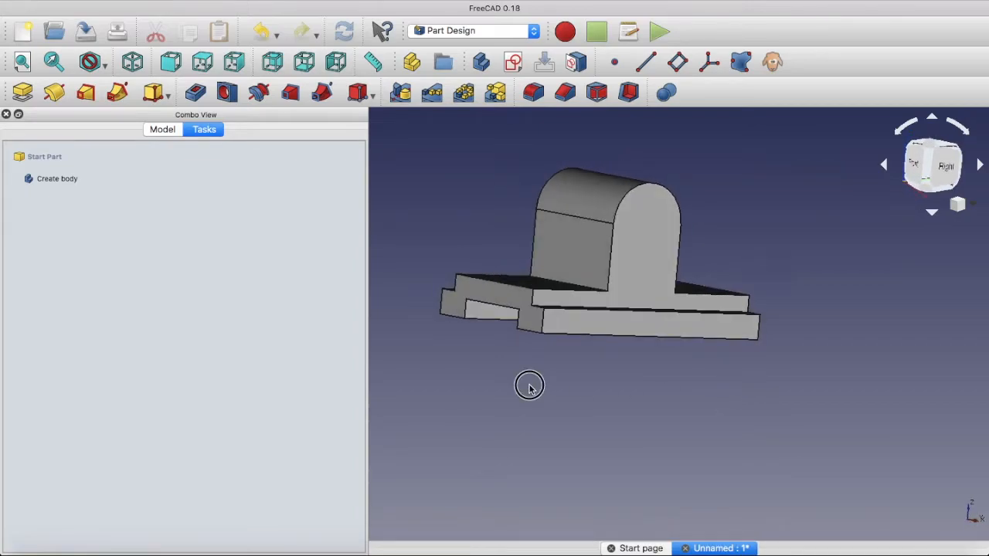
middle_click_drag(529, 389, 530, 393)
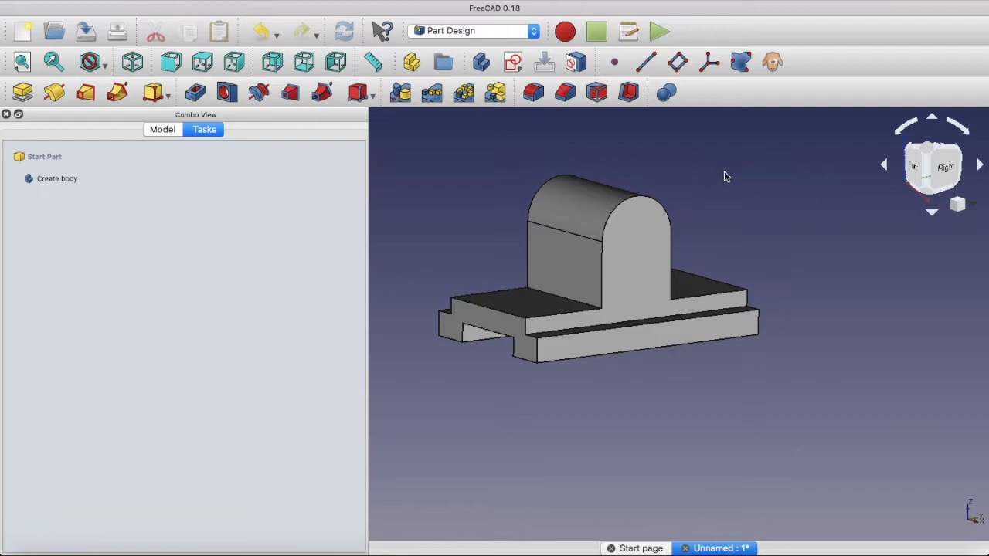
Create a datum plane attached in Plane face mode to the right-hand end face of the round-topped support
left_click(952, 167)
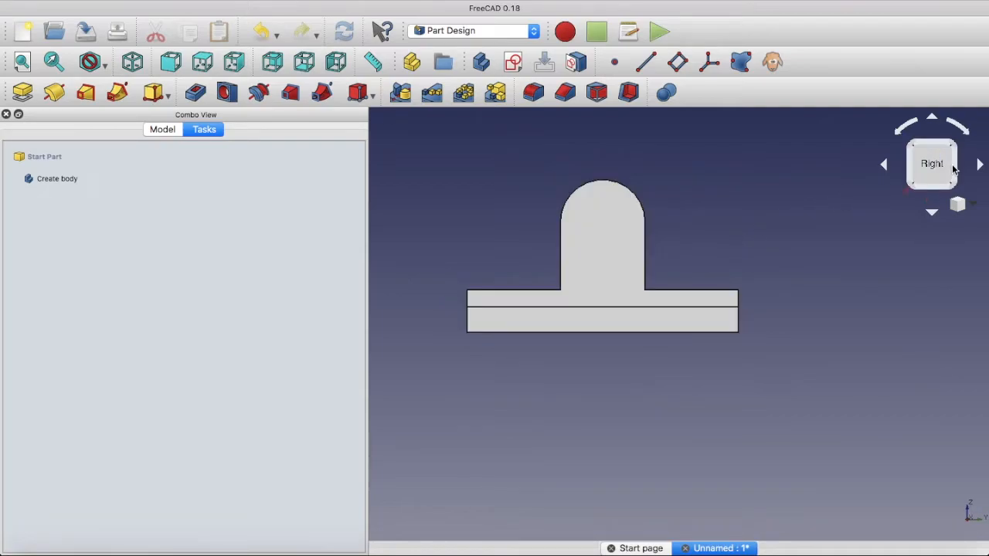
left_click(597, 233)
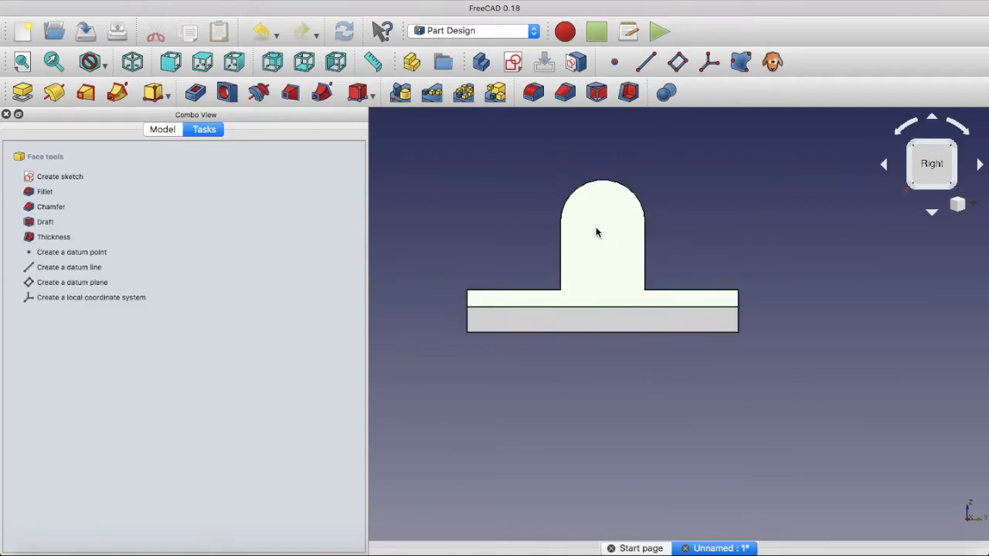
left_click(679, 64)
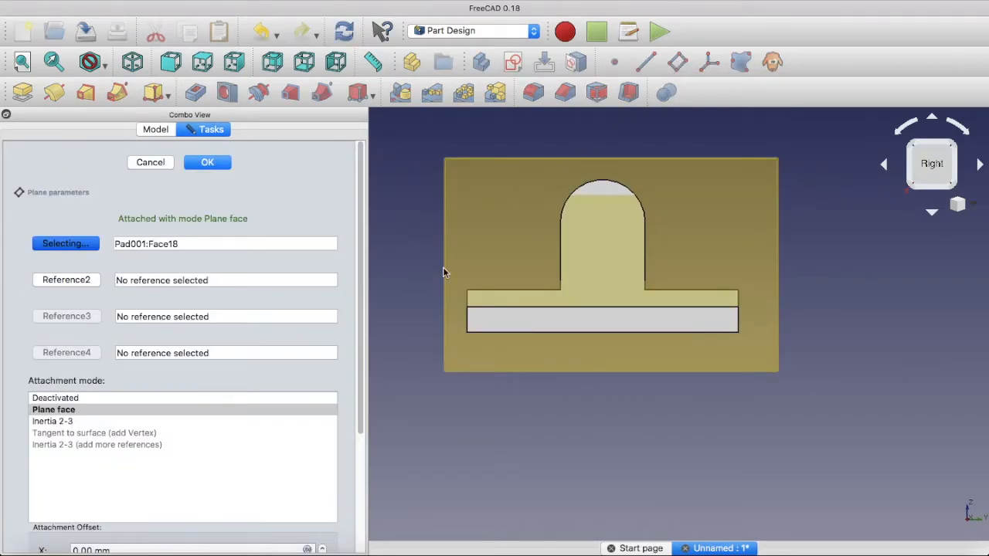
middle_click_drag(406, 221, 531, 283)
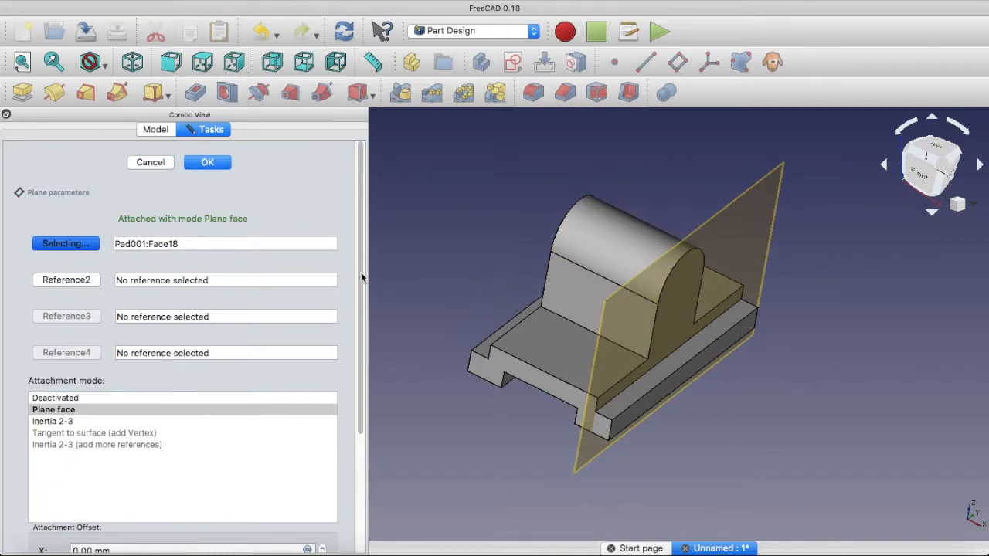
Offset the datum plane by -76/2 mm in Z to place it midway through the support, and accept it
left_click_drag(360, 273, 332, 401)
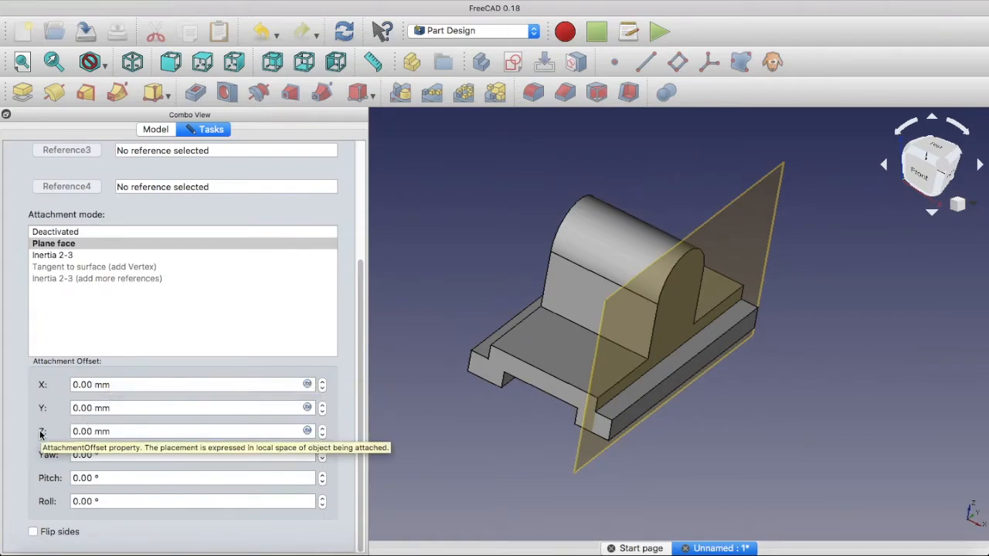
double_click(91, 431)
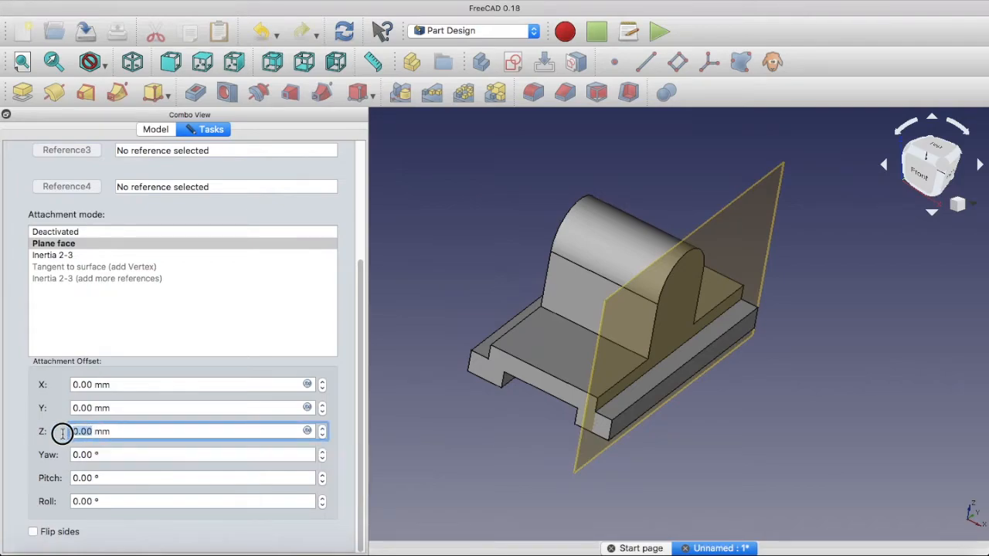
type("-76")
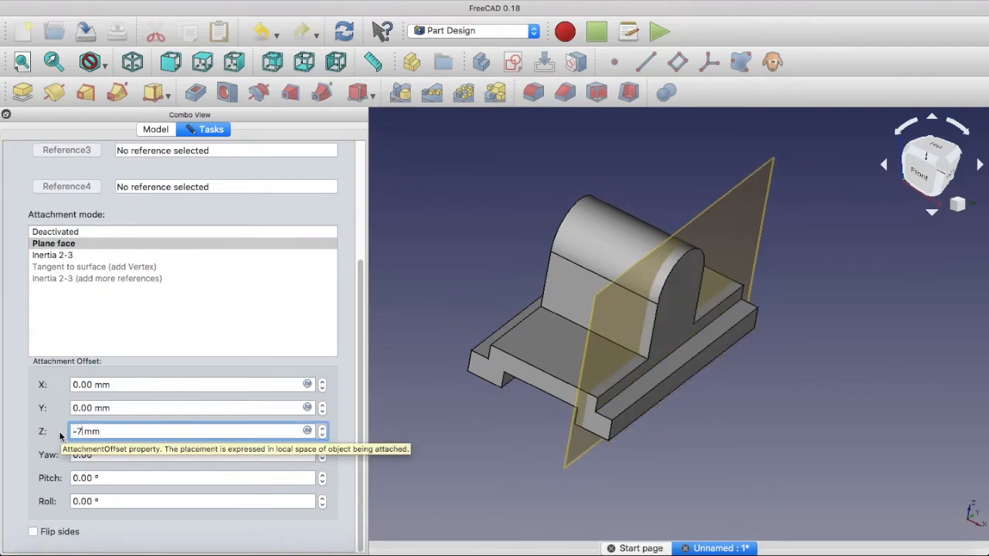
type("/2")
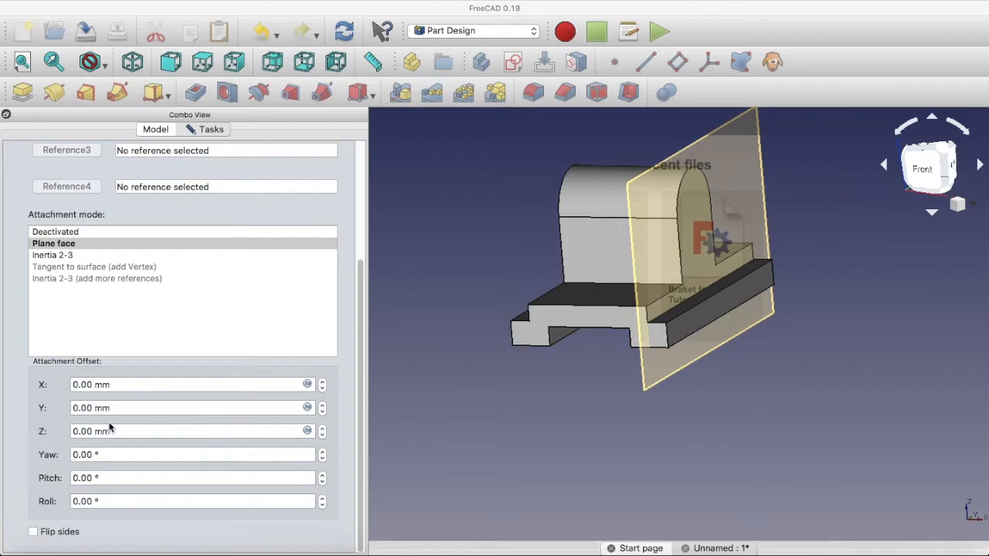
left_click(81, 431)
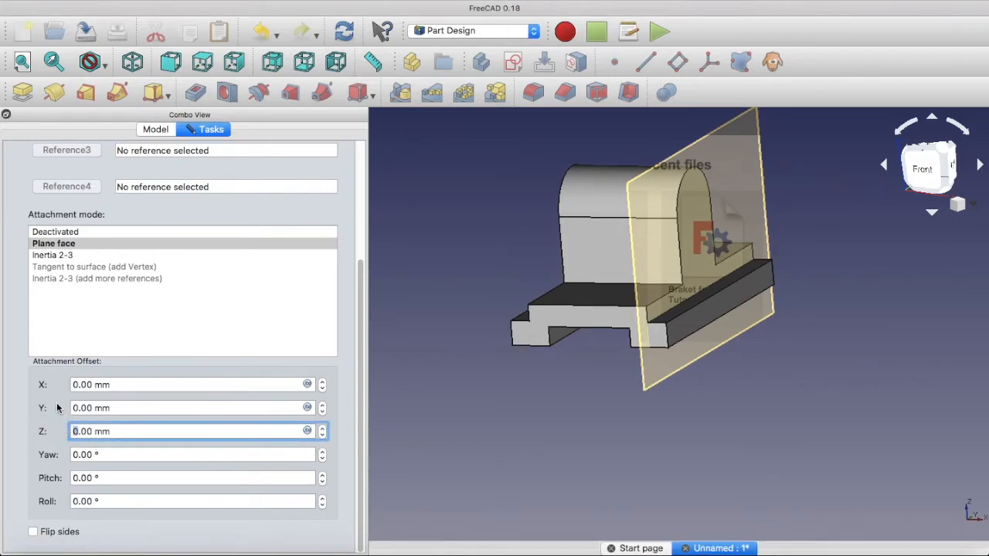
type("70")
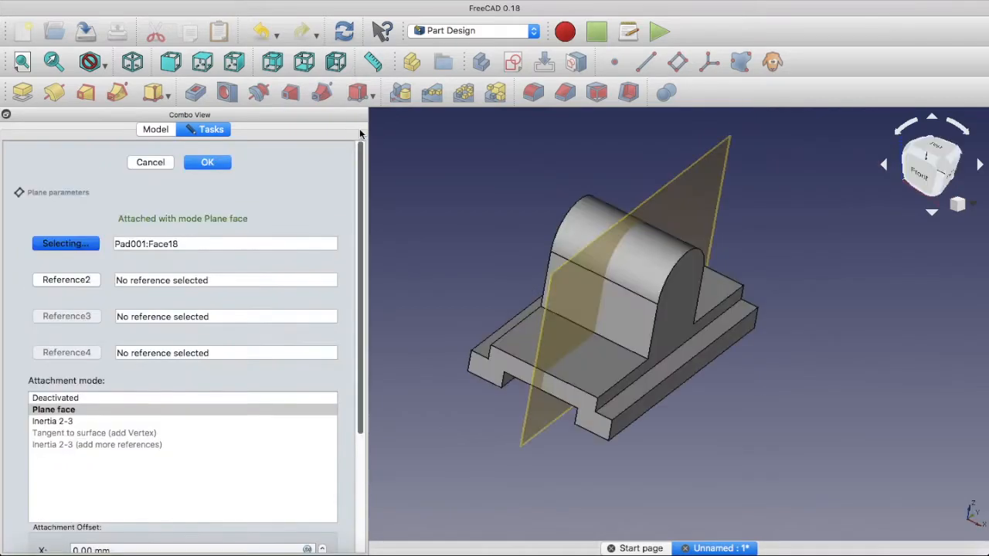
left_click(204, 162)
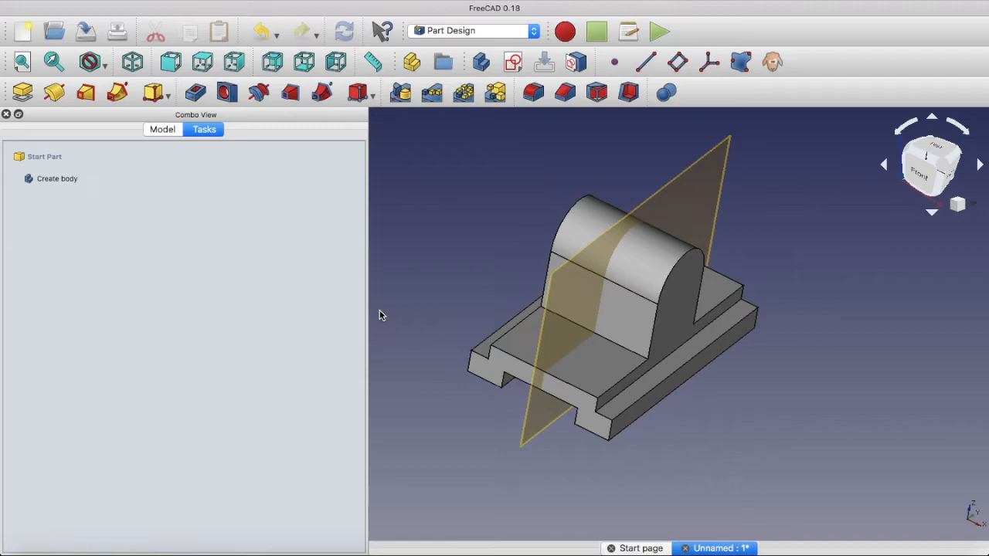
Create a new sketch on the datum plane midway through the round-topped support
left_click(514, 63)
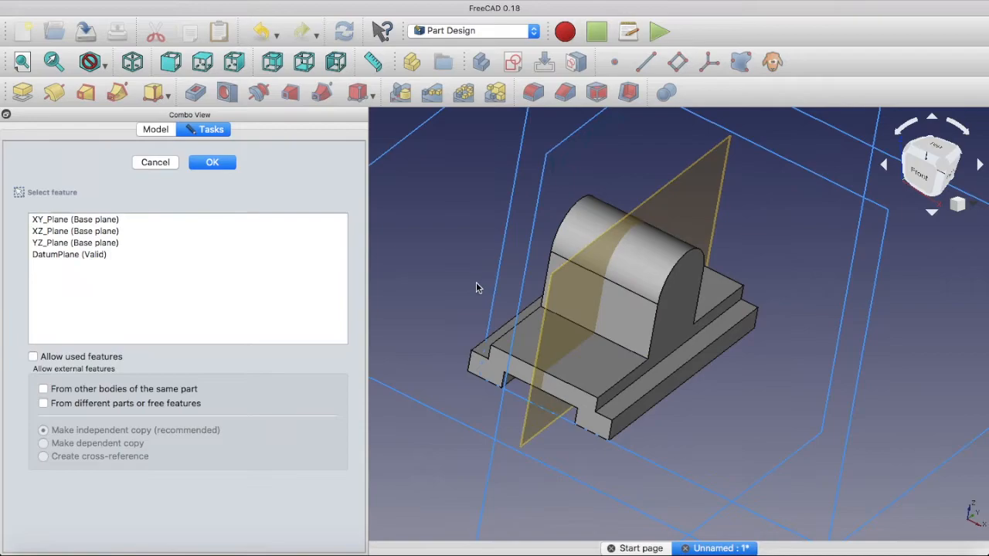
left_click(45, 255)
left_click(212, 163)
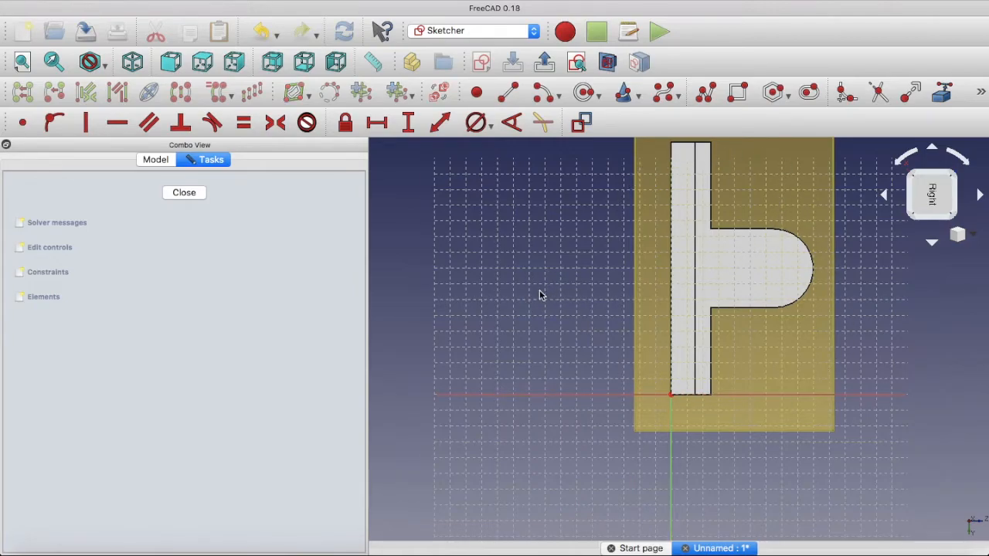
key("Left")
key("Down")
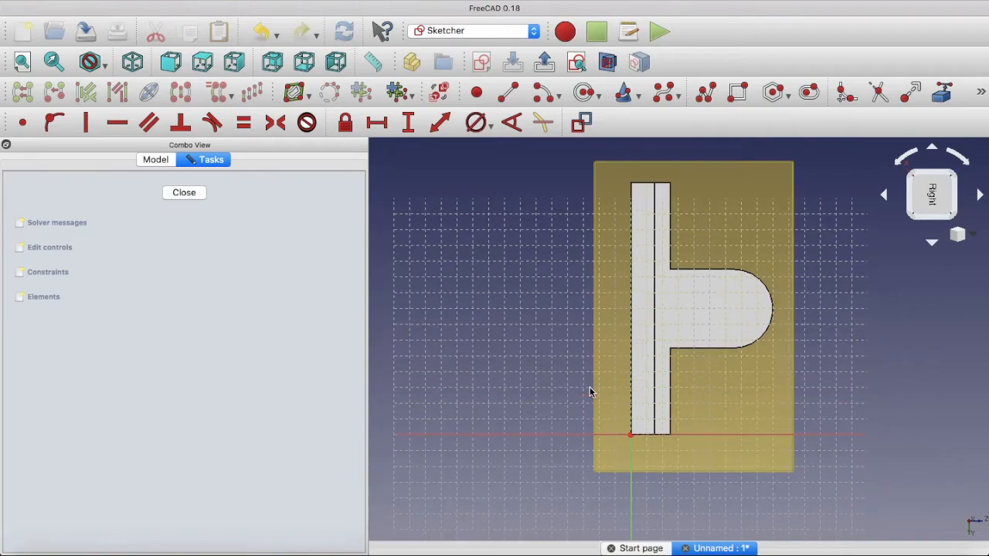
Draw a closed triangle with a polyline in the corner between the base's upper surface and the straight side of the support
left_click(705, 94)
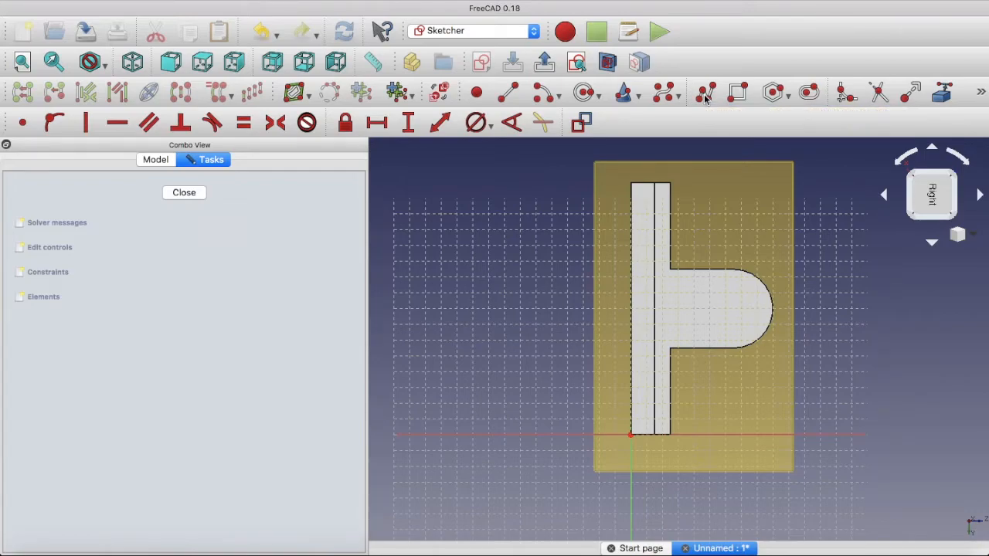
left_click(674, 194)
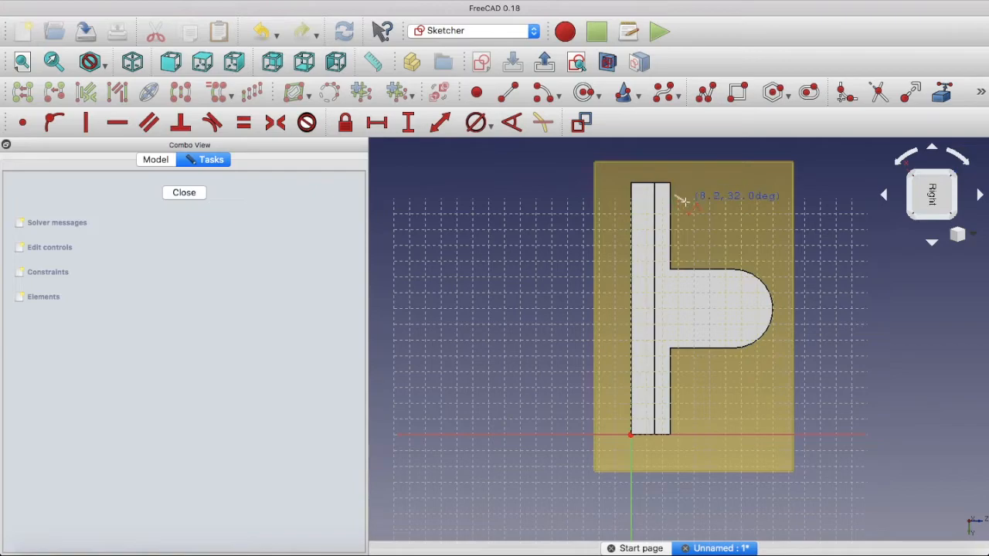
left_click(743, 264)
left_click(679, 265)
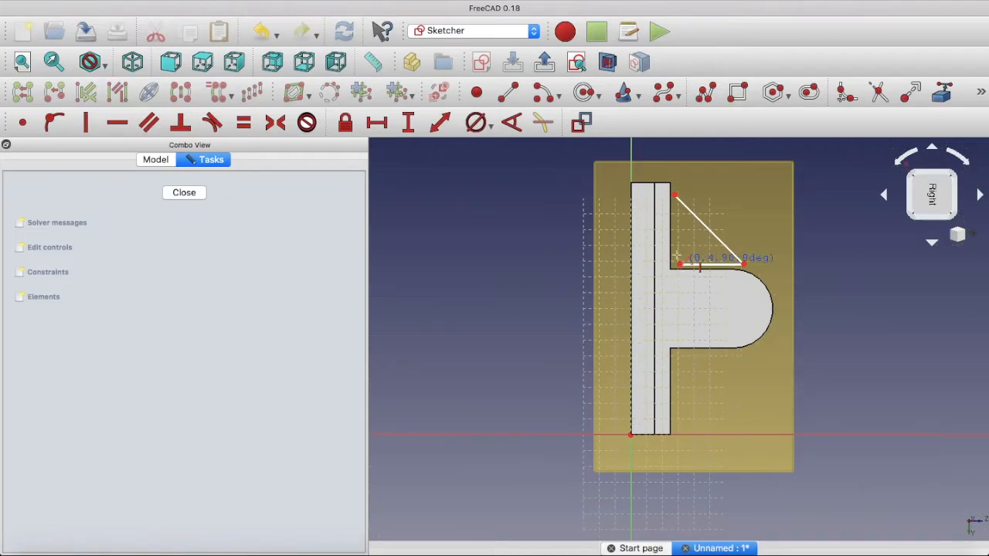
left_click(675, 194)
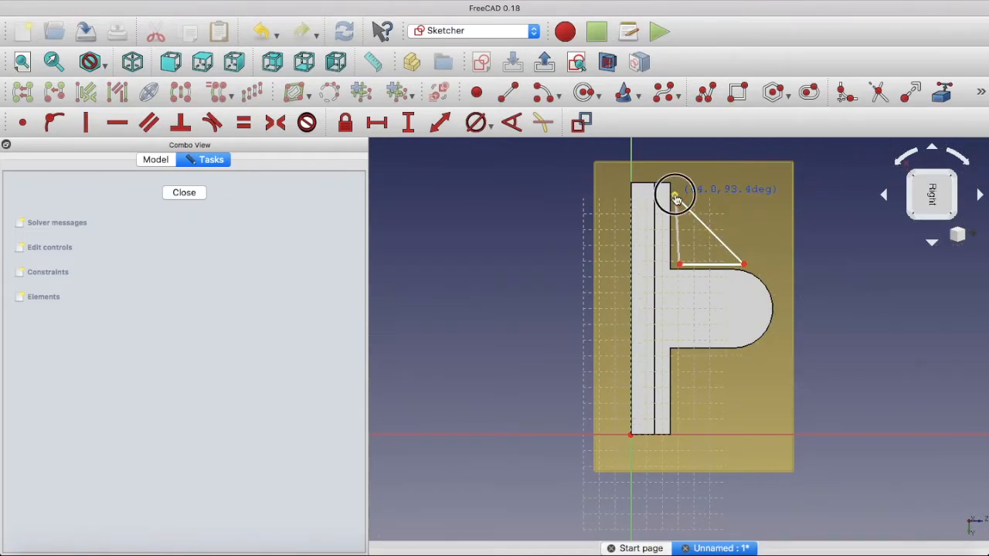
key("Escape")
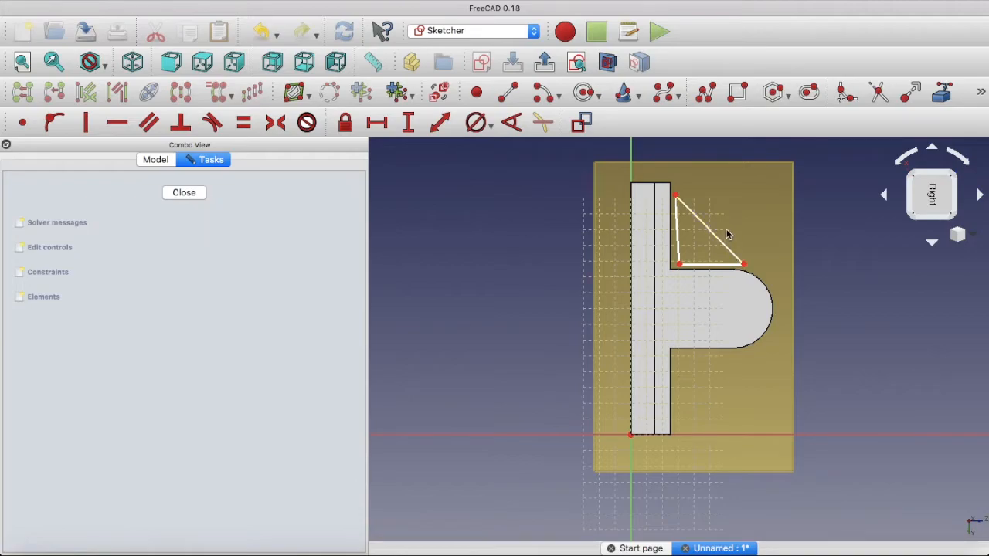
Link the support's rounded edge as external geometry and make the triangle's sloping side tangent to it
left_click(941, 94)
left_click(770, 303)
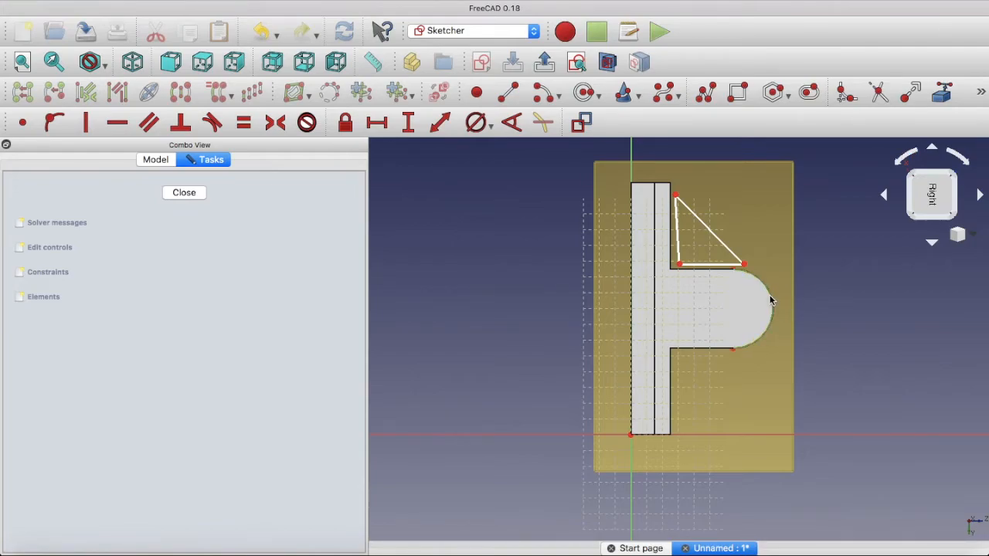
key("Escape")
left_click(715, 237)
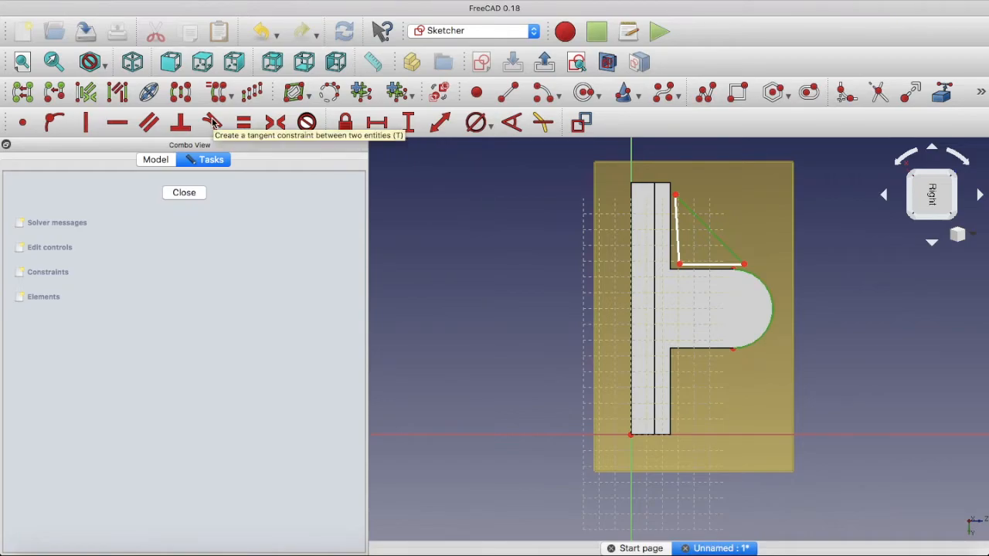
left_click(213, 124)
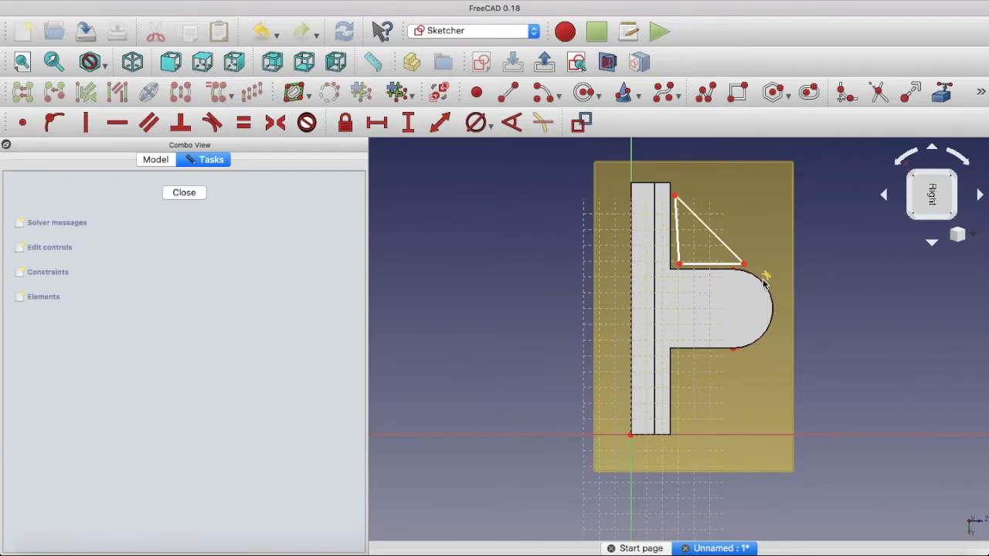
Link the base's upper edge as external geometry and make the triangle's outer corner coincident with that edge's outer endpoint
left_click(943, 93)
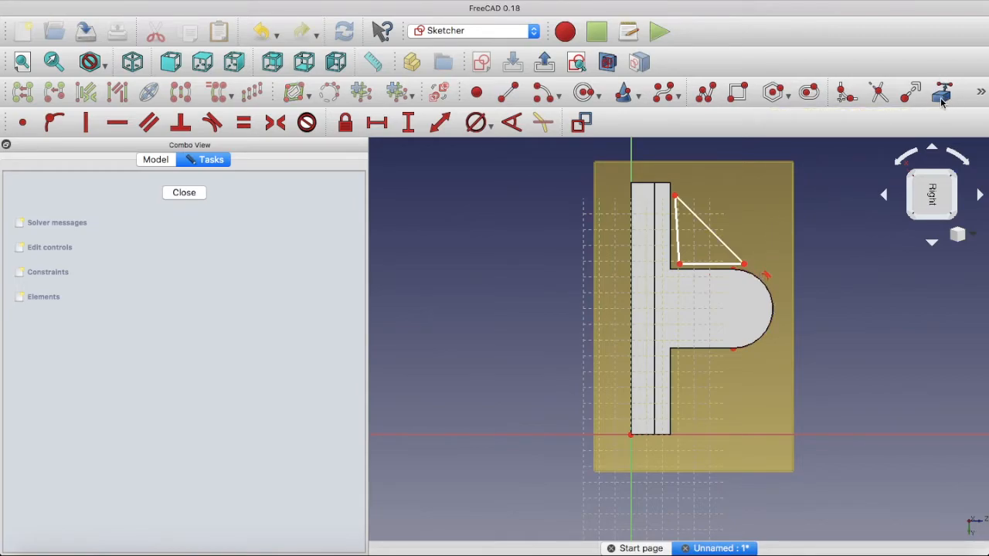
left_click(671, 184)
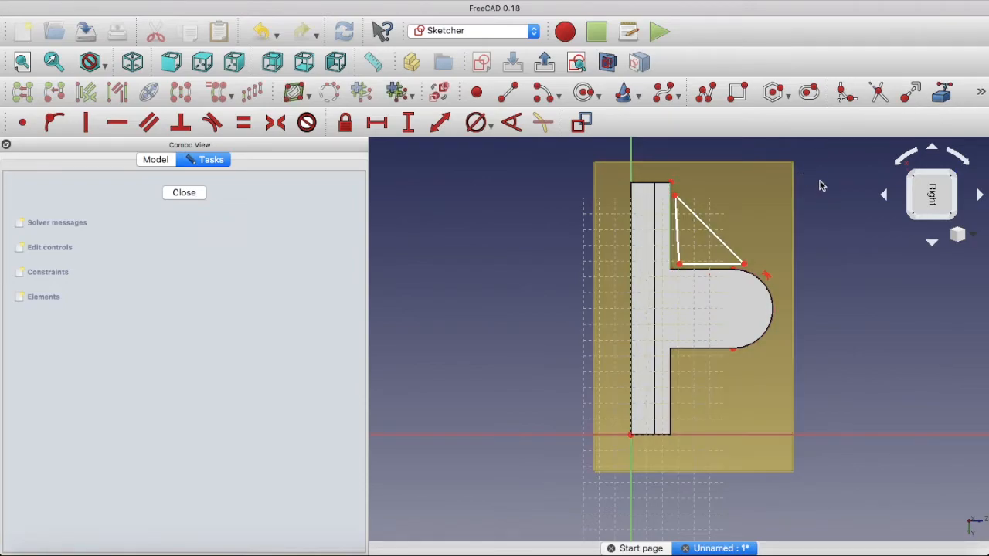
left_click(674, 197)
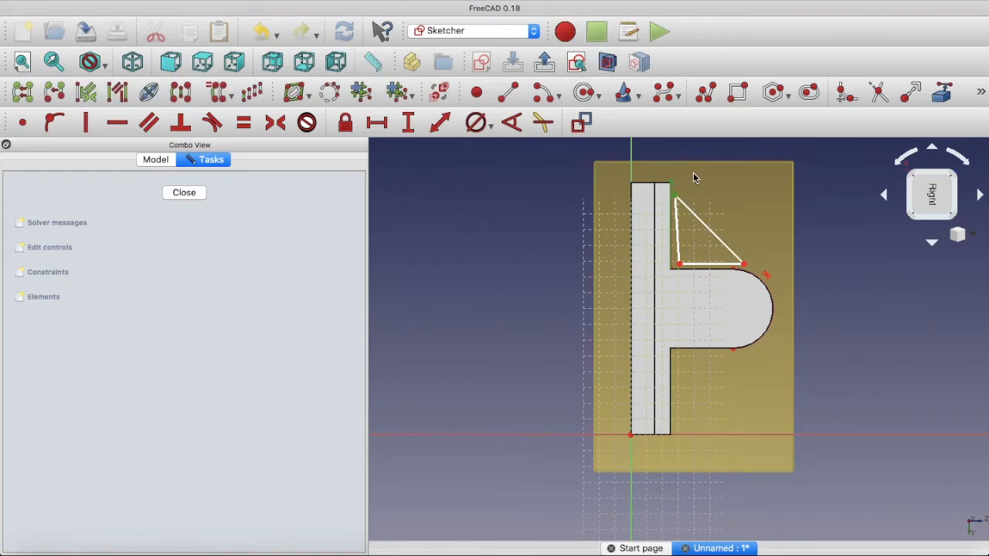
left_click(23, 123)
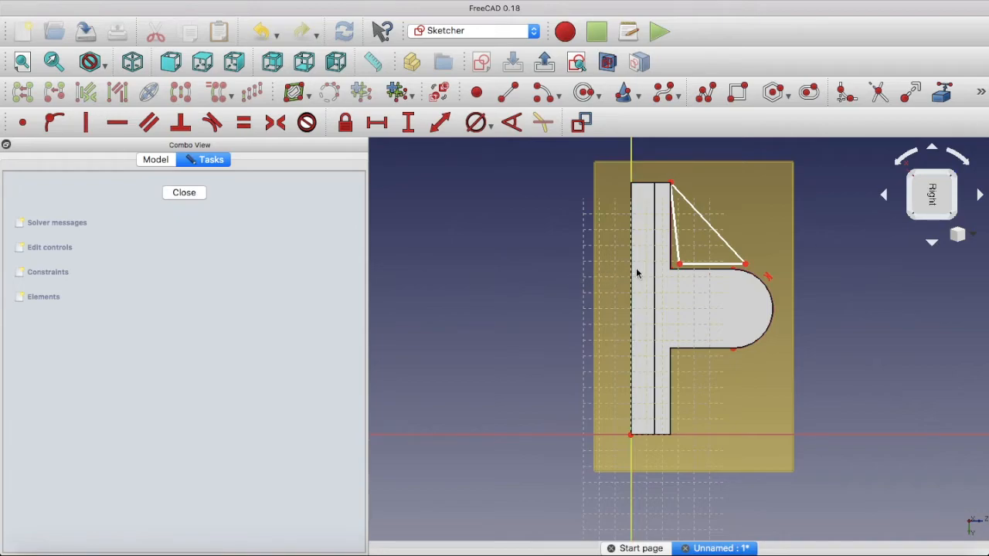
Constrain the triangle's side along the base to vertical, move its far corner into the support's arc, and close the sketch
left_click(677, 251)
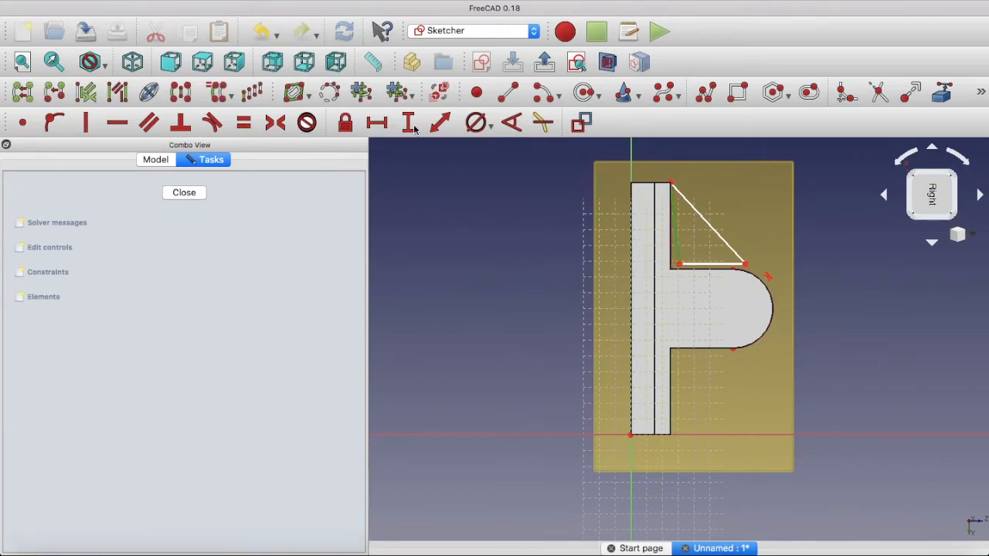
left_click(87, 126)
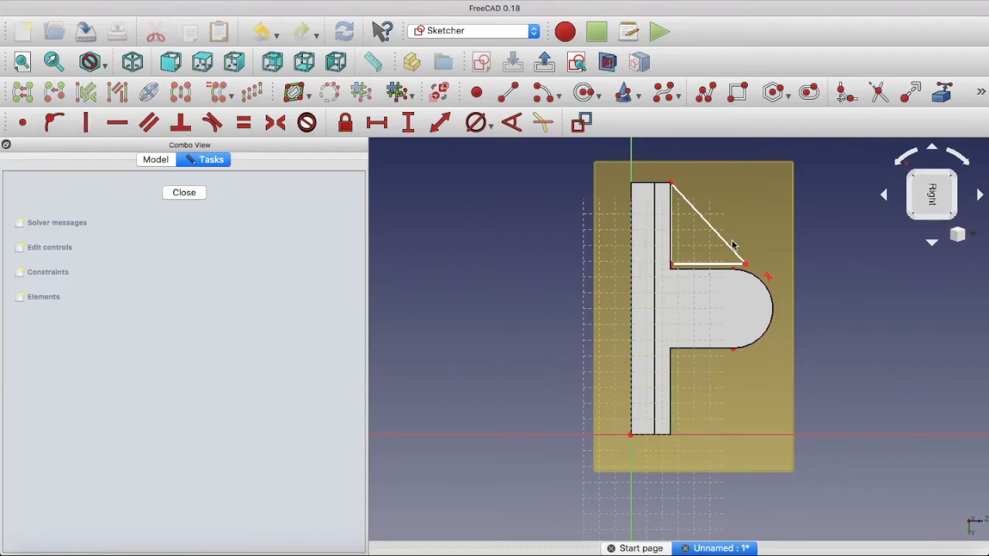
left_click_drag(747, 267, 760, 281)
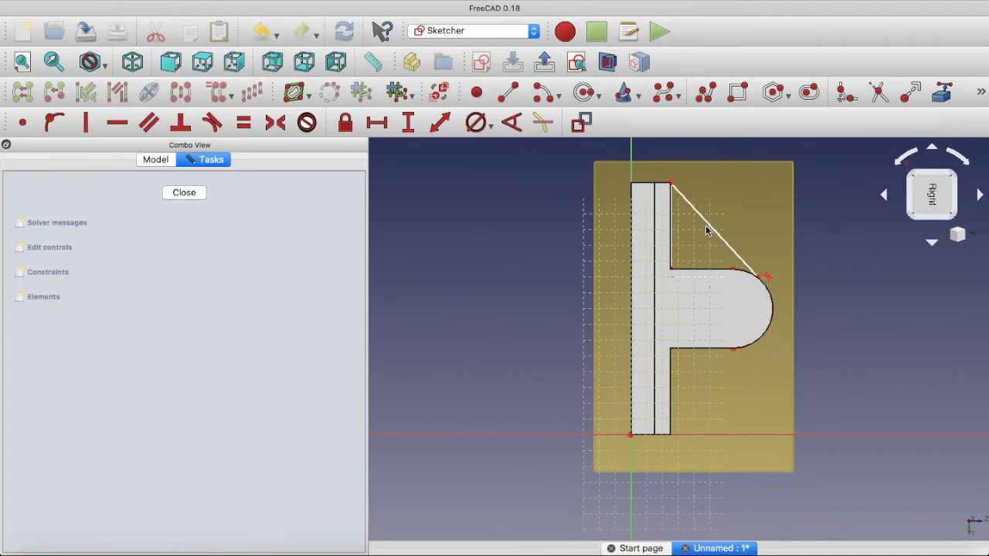
left_click(185, 194)
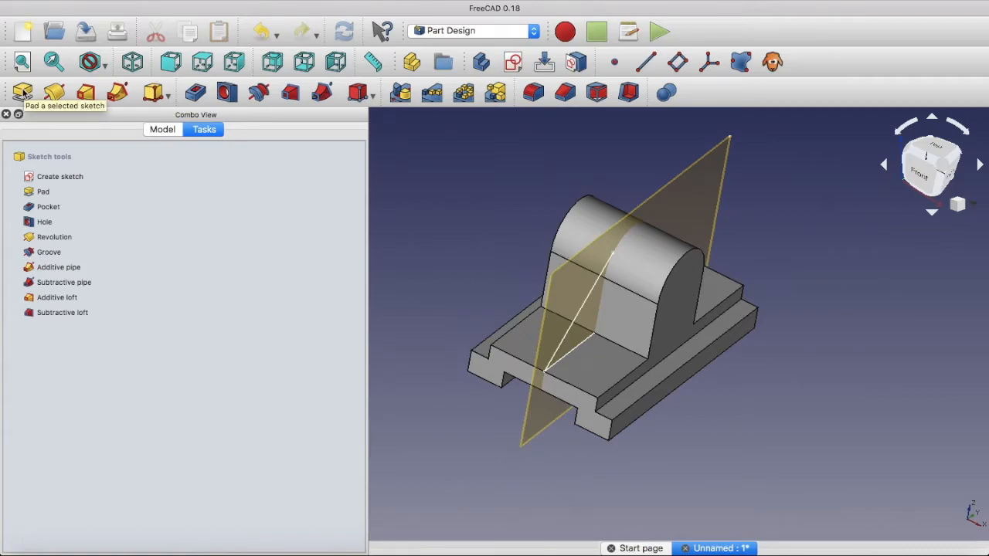
Pad the triangular sketch 10 mm with Symmetric to plane switched on to form the rib
left_click(22, 91)
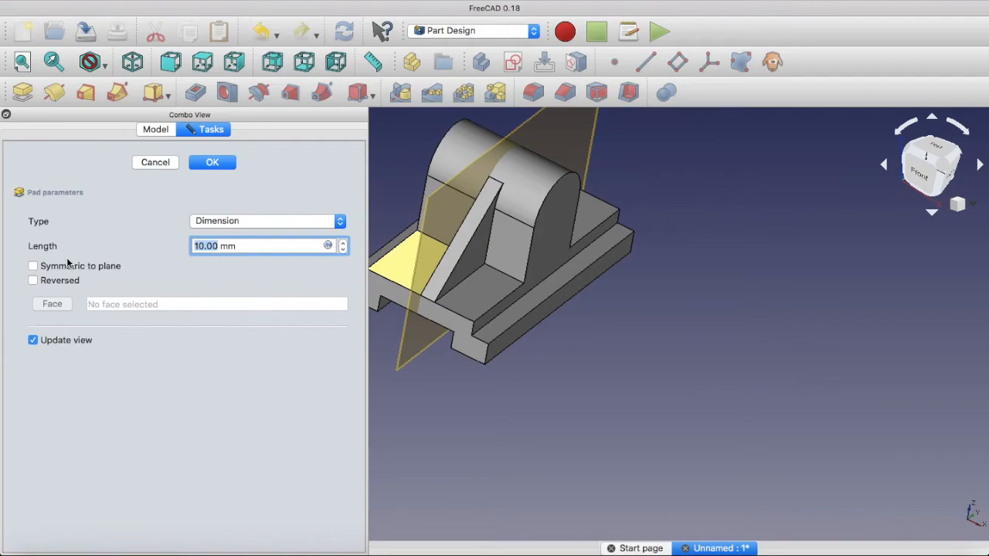
left_click(32, 266)
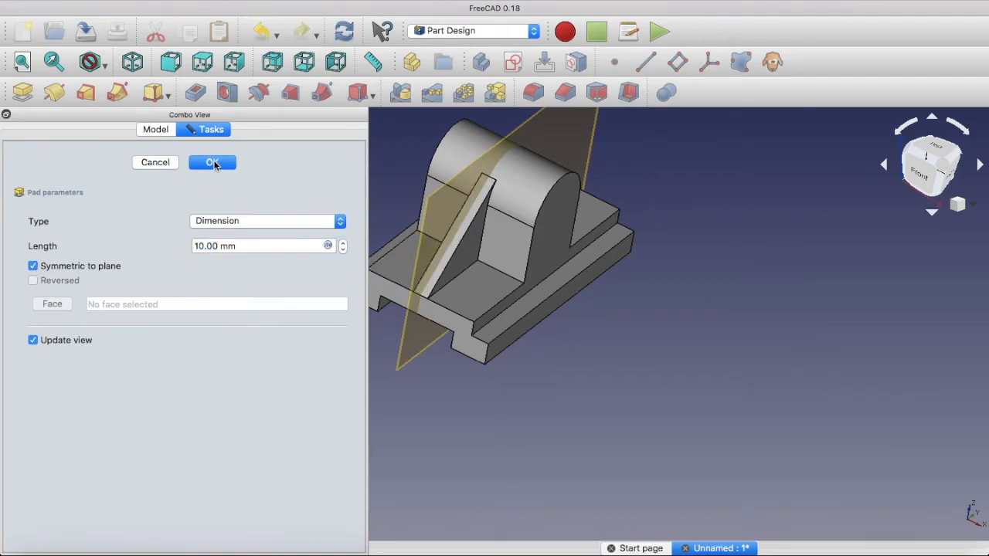
left_click(212, 162)
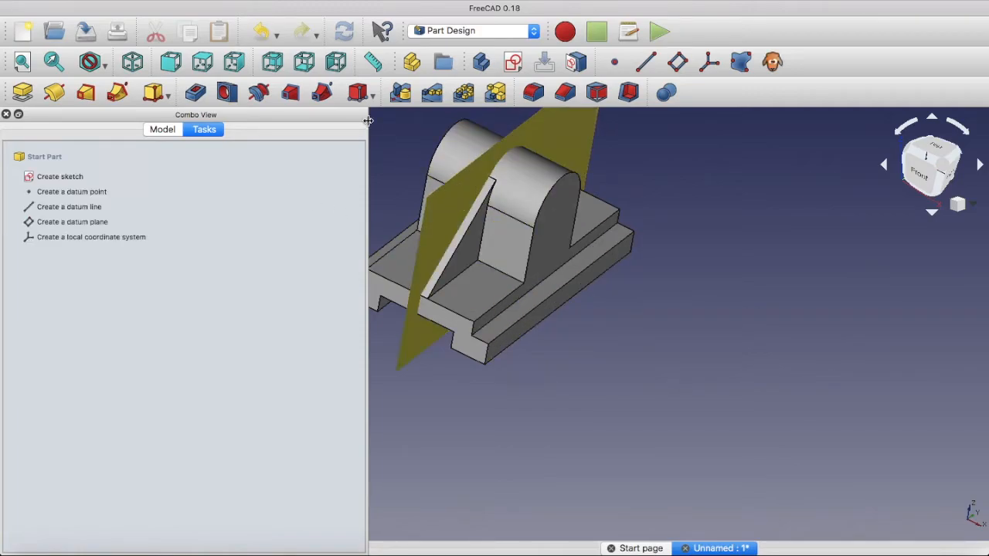
Delete the mid-support datum plane and accept deleting it despite the linked sketch
left_click(191, 1)
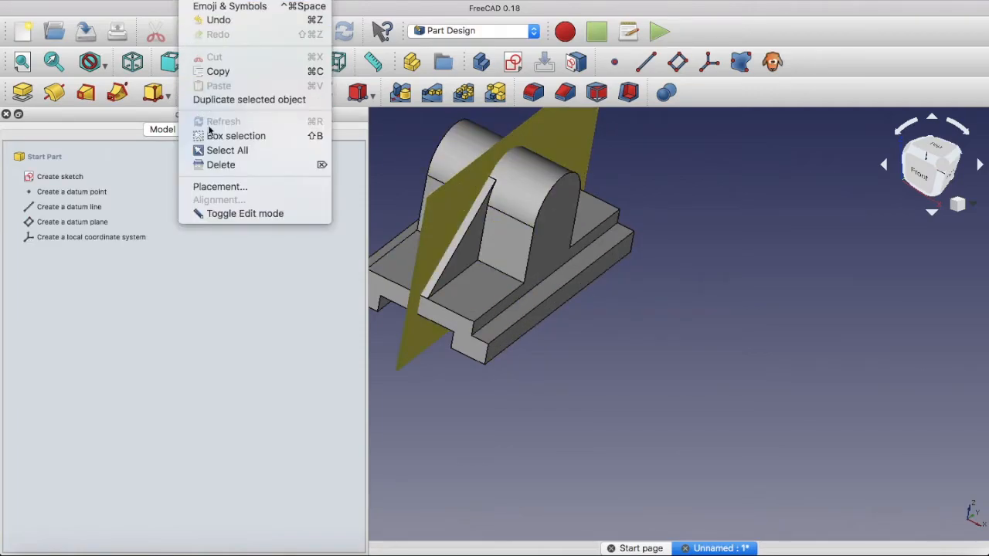
left_click(222, 165)
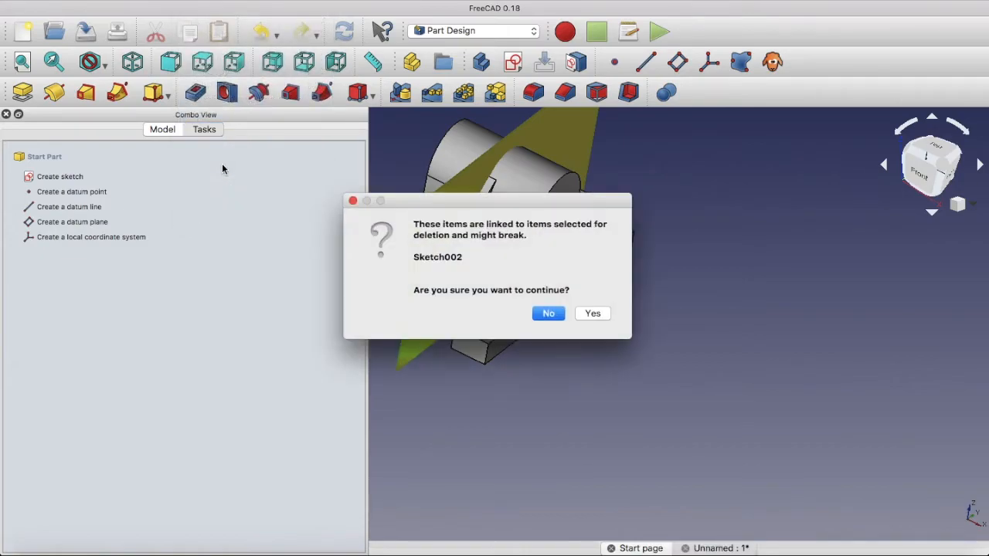
left_click(590, 314)
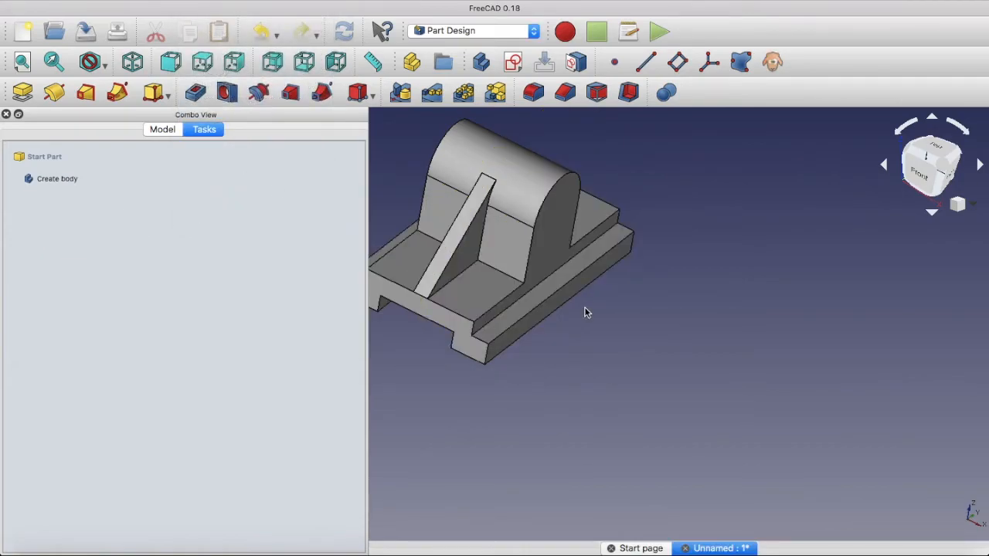
Create a datum plane attached in Plane face mode to the base's notched end face on the rib side
key("Right")
key("Right")
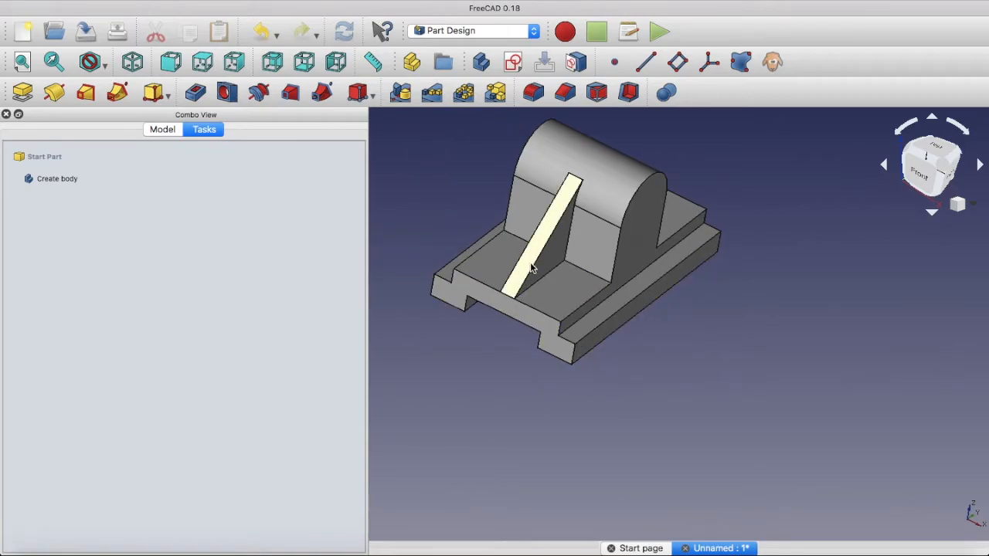
middle_click_drag(753, 335, 680, 353)
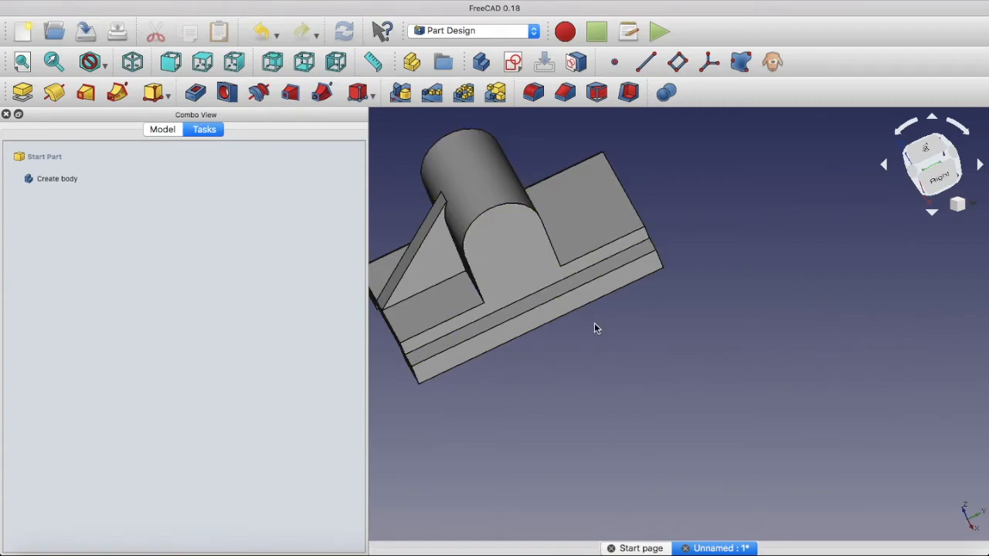
left_click(610, 344)
key("Down")
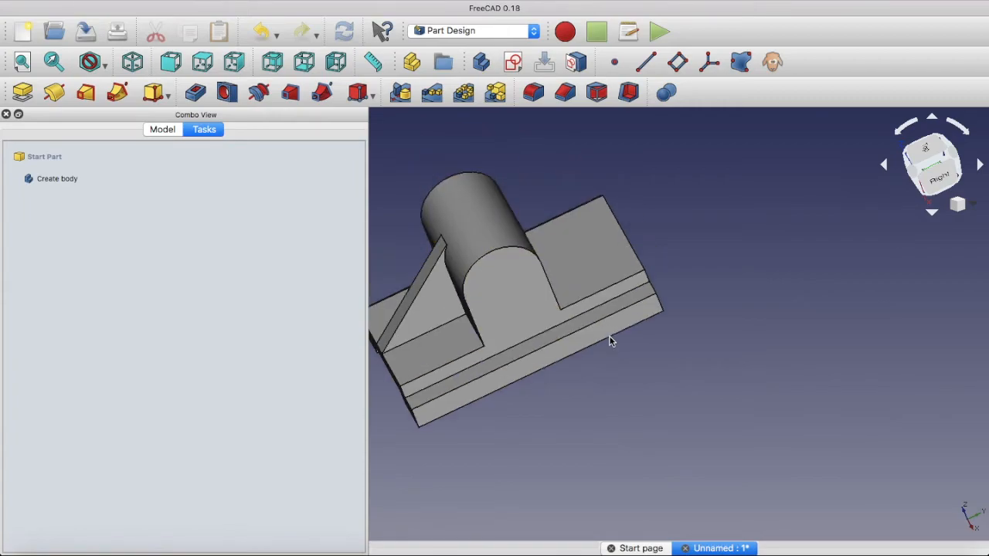
key("Right")
key("Right")
key("Right")
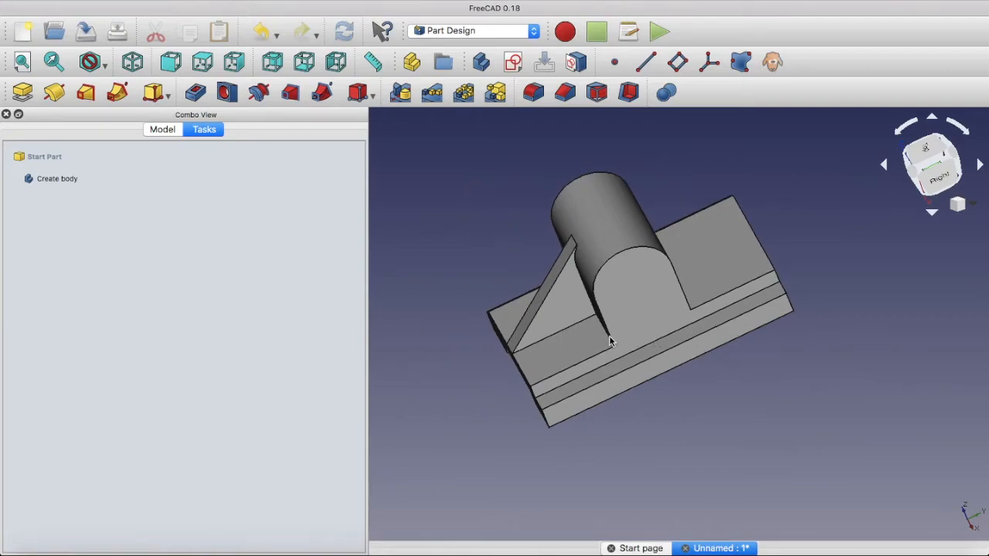
middle_click_drag(489, 382, 508, 361)
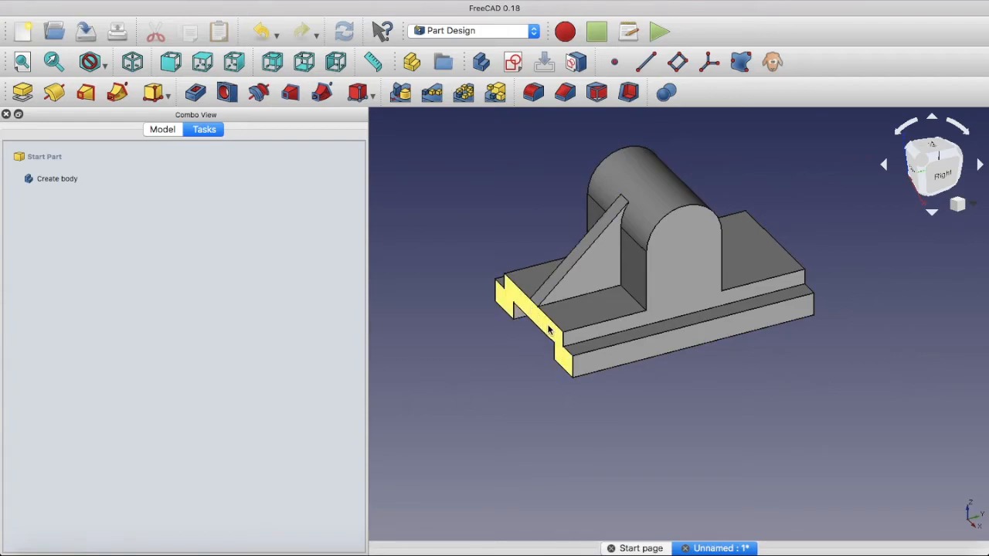
left_click(535, 316)
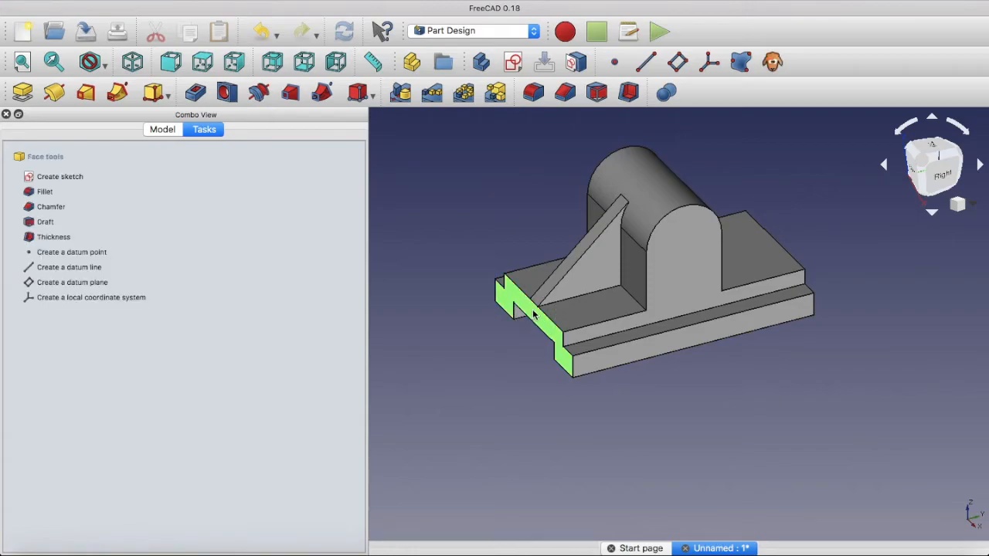
left_click(678, 63)
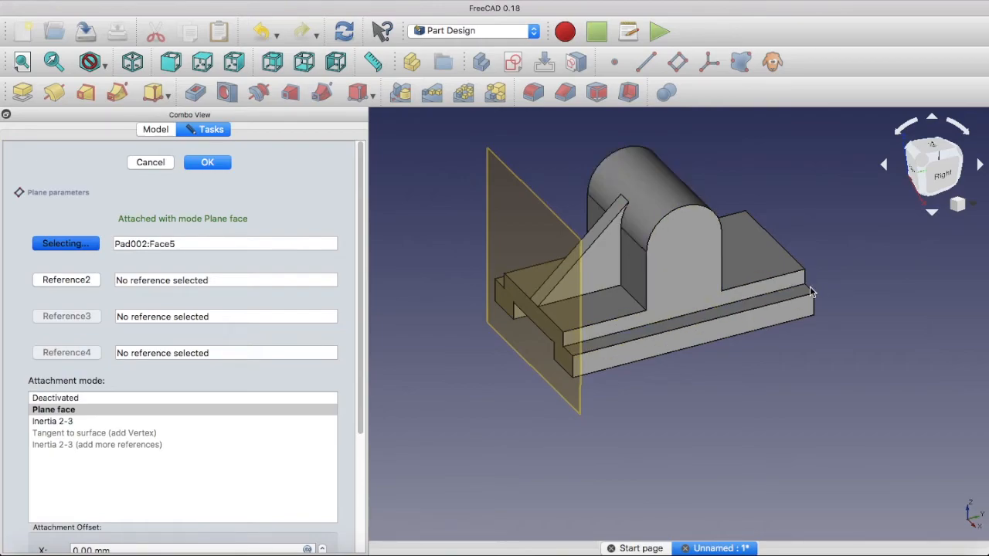
Offset the datum plane in negative Z by half the base's length so it passes through the middle of the support
left_click_drag(359, 321, 331, 421)
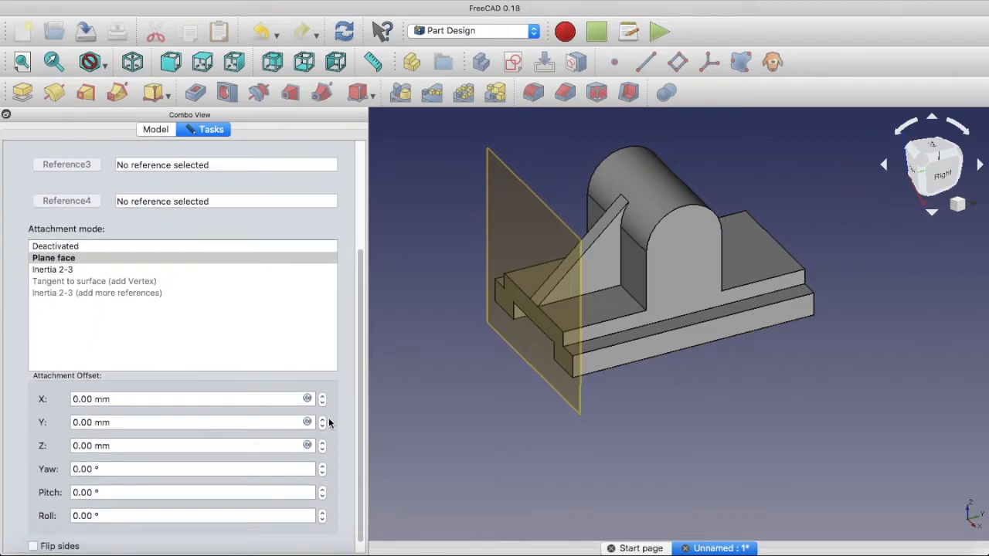
left_click(93, 446)
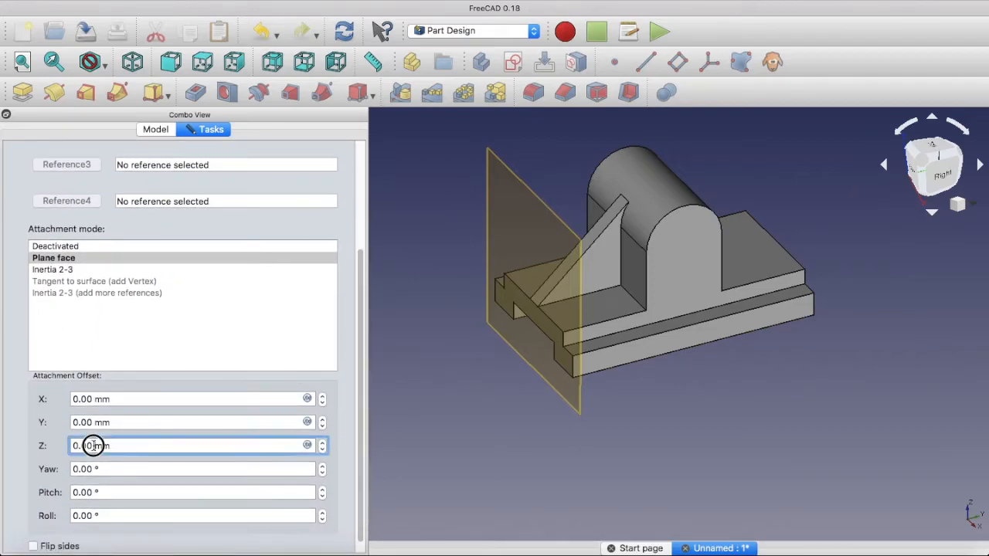
type("-")
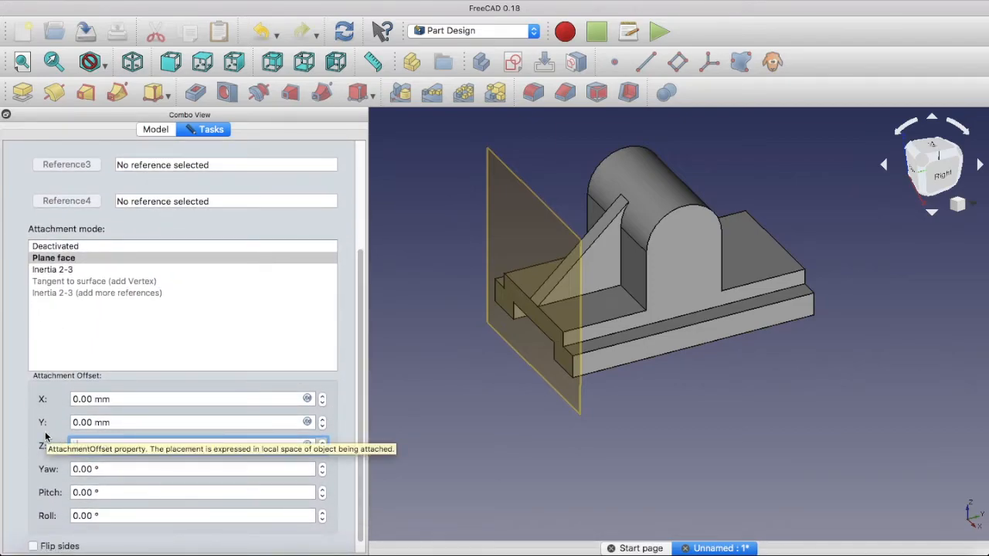
type("100/")
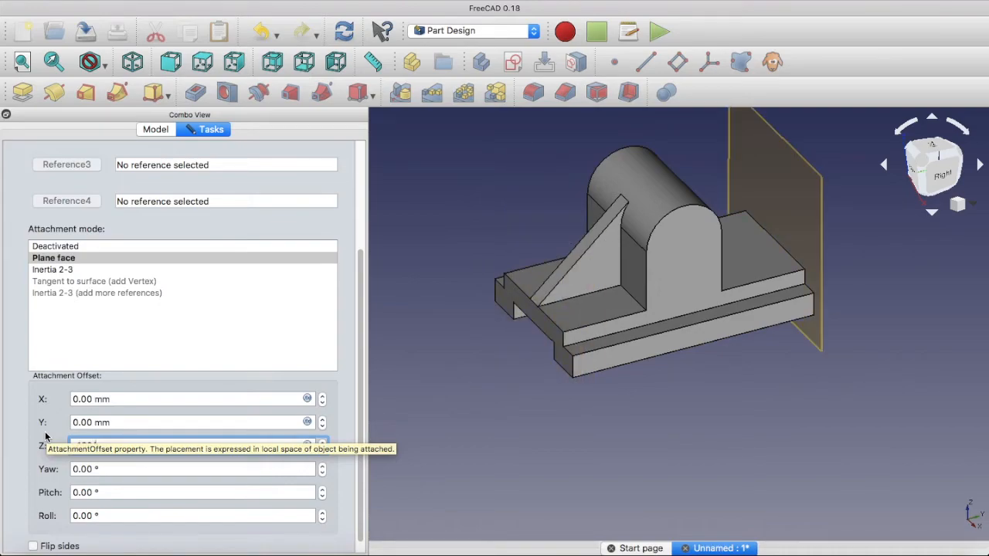
type("2mm")
left_click(363, 346)
left_click_drag(363, 345, 379, 177)
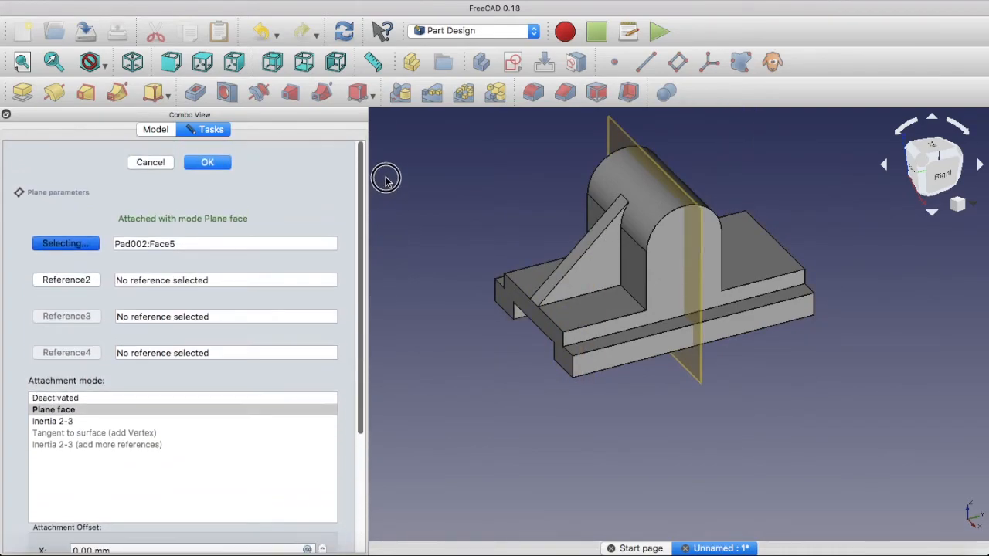
left_click(206, 164)
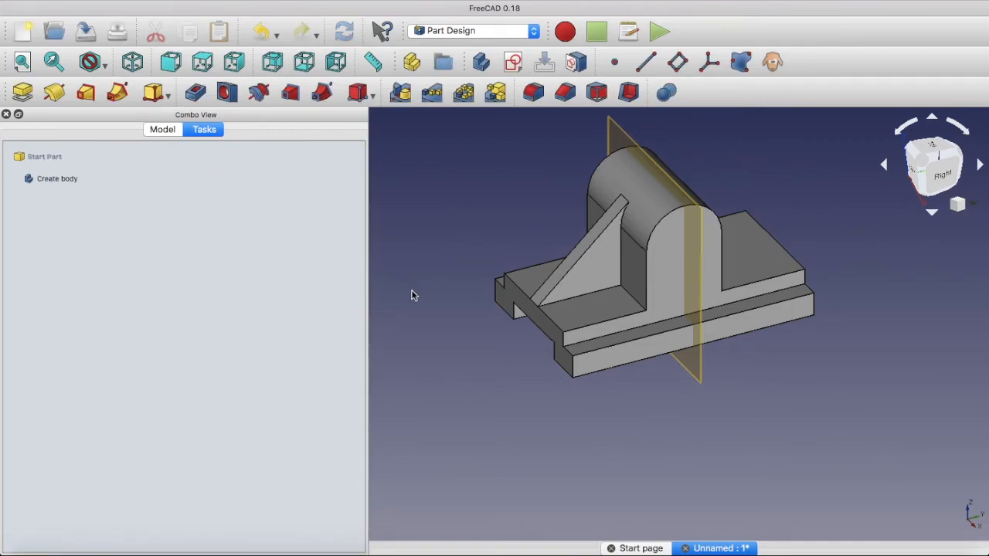
Mirror the rib pad (Pad002) across the mid-support datum plane to form the opposite rib
left_click(590, 283)
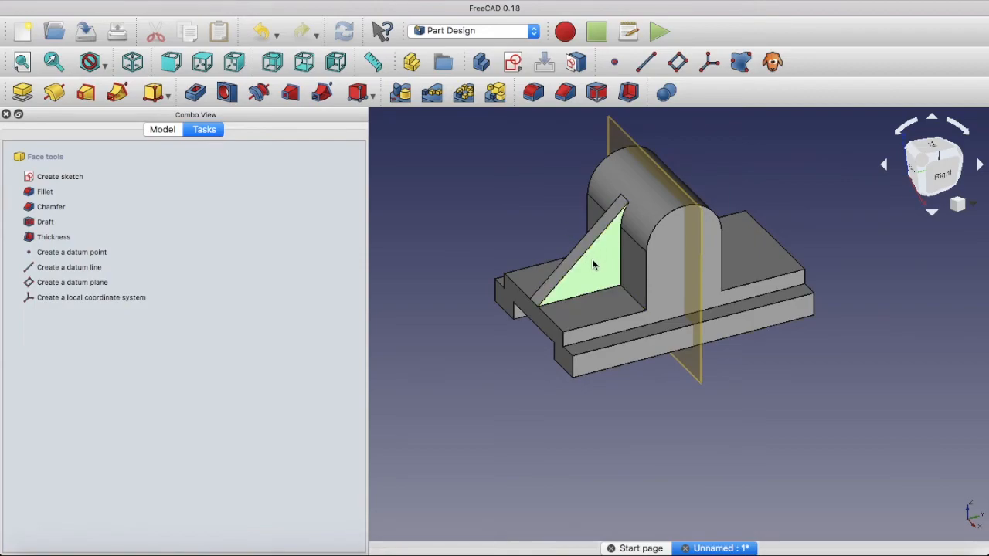
left_click(697, 371)
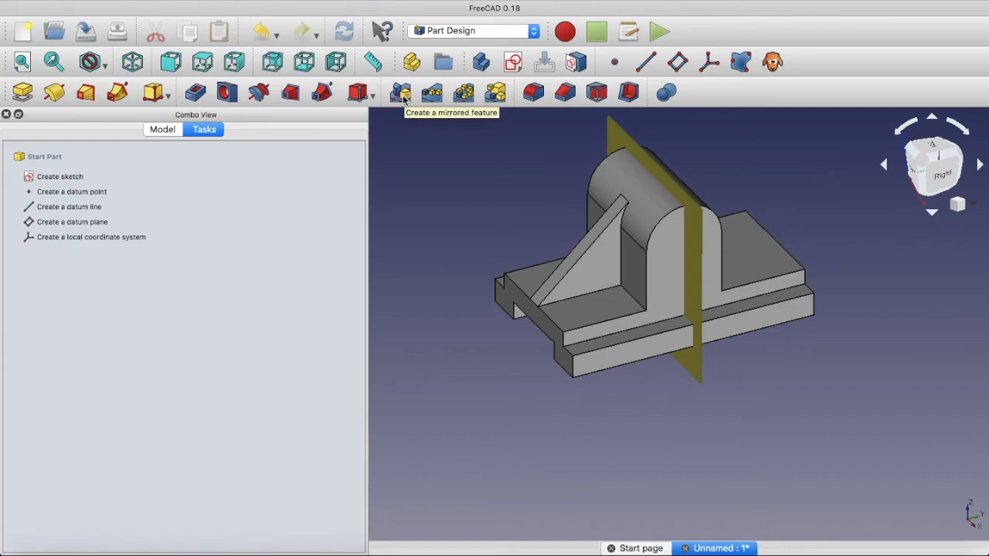
left_click(401, 93)
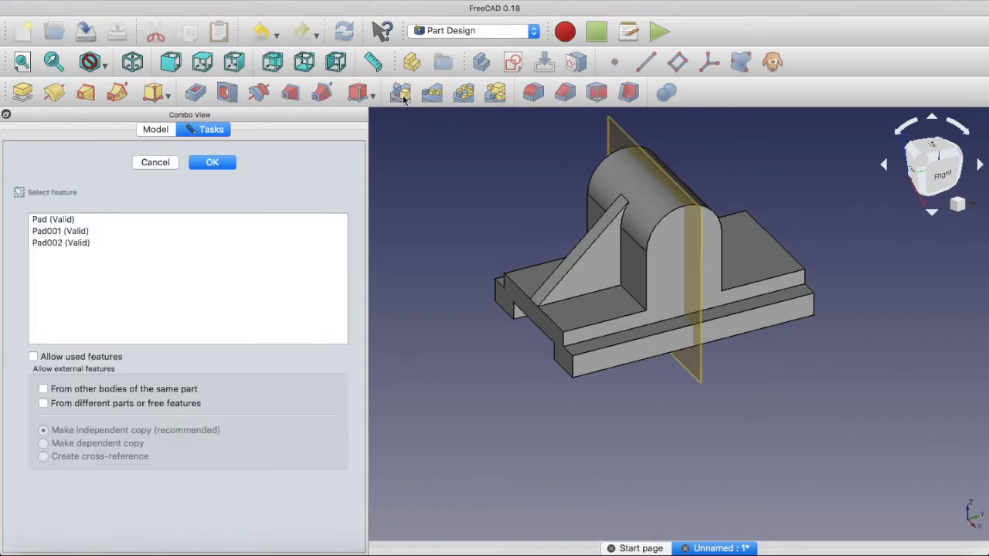
left_click(50, 244)
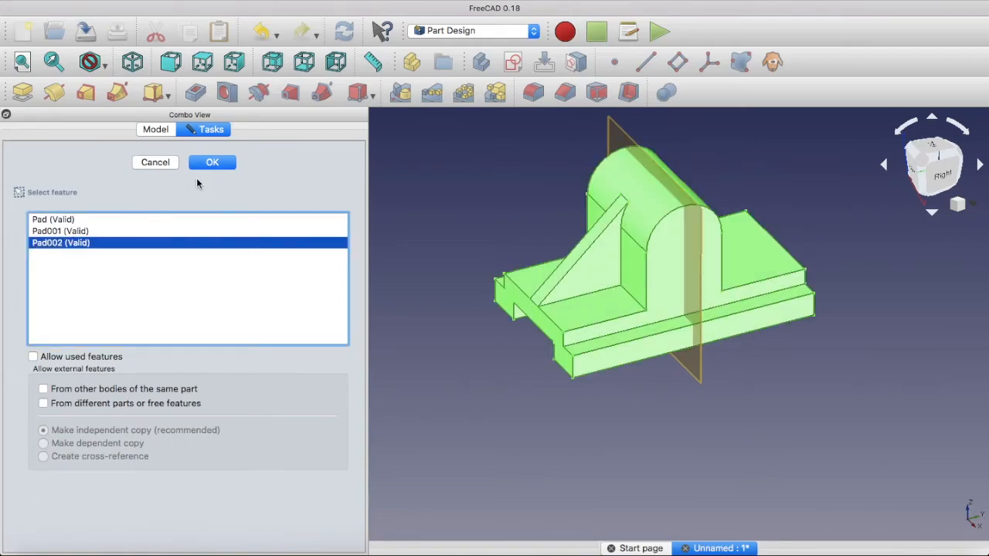
left_click(213, 165)
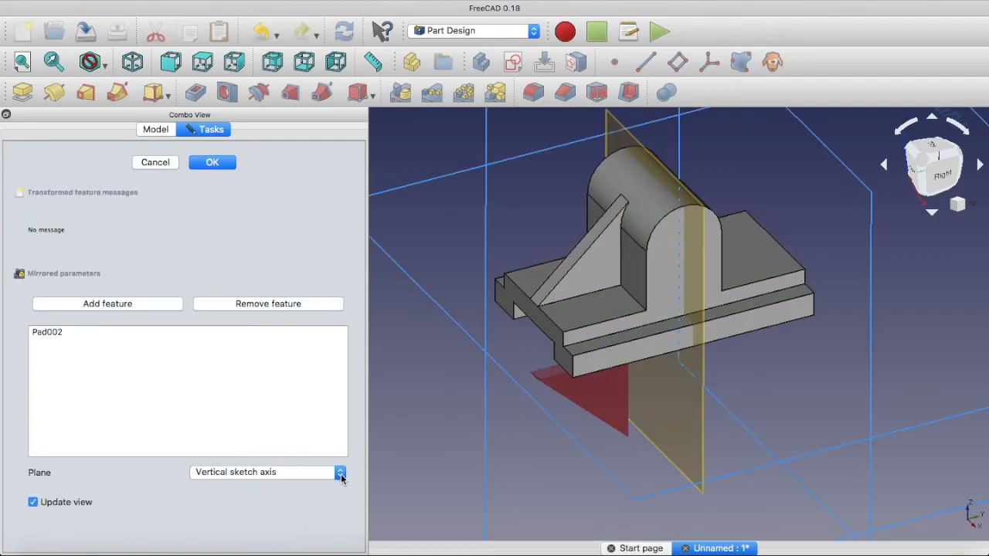
left_click(340, 474)
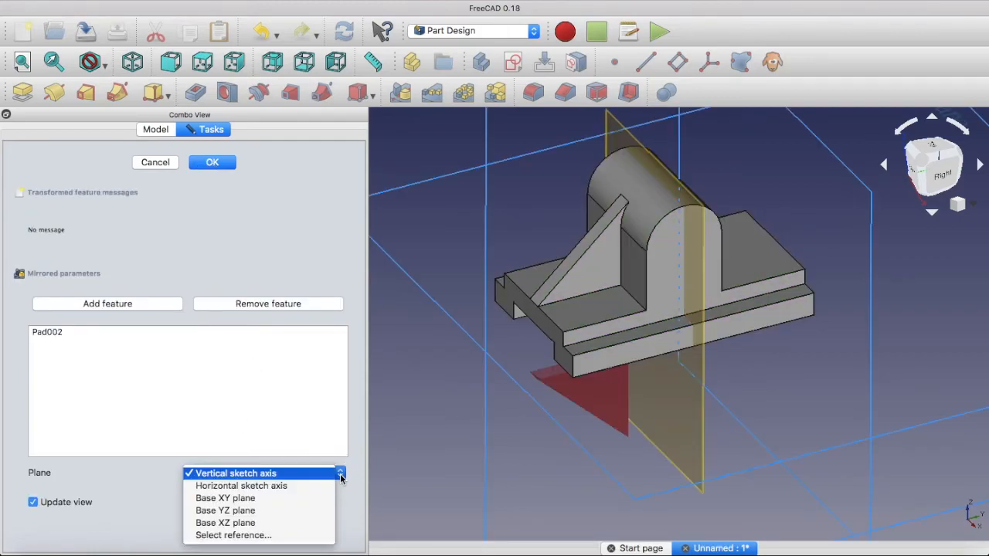
left_click(276, 537)
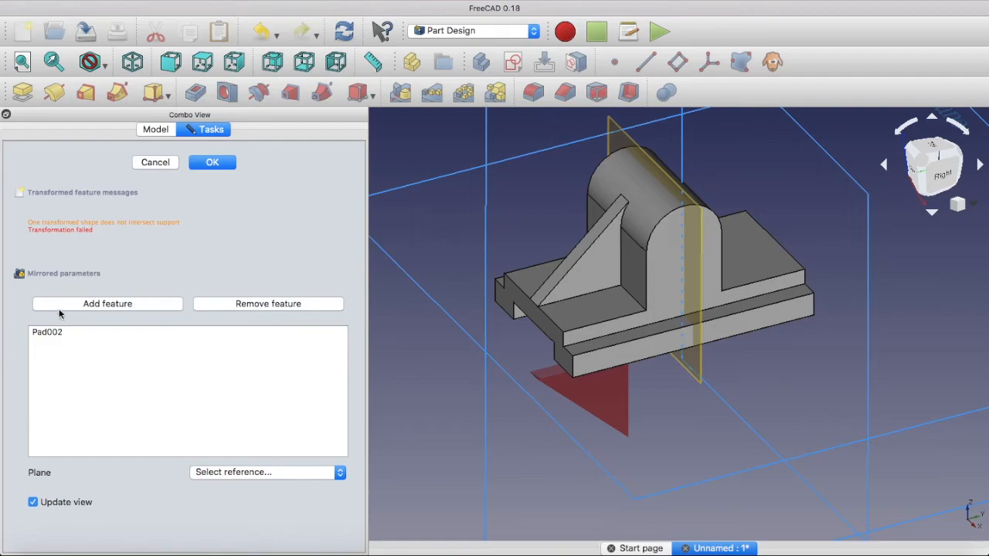
left_click(54, 334)
left_click(700, 295)
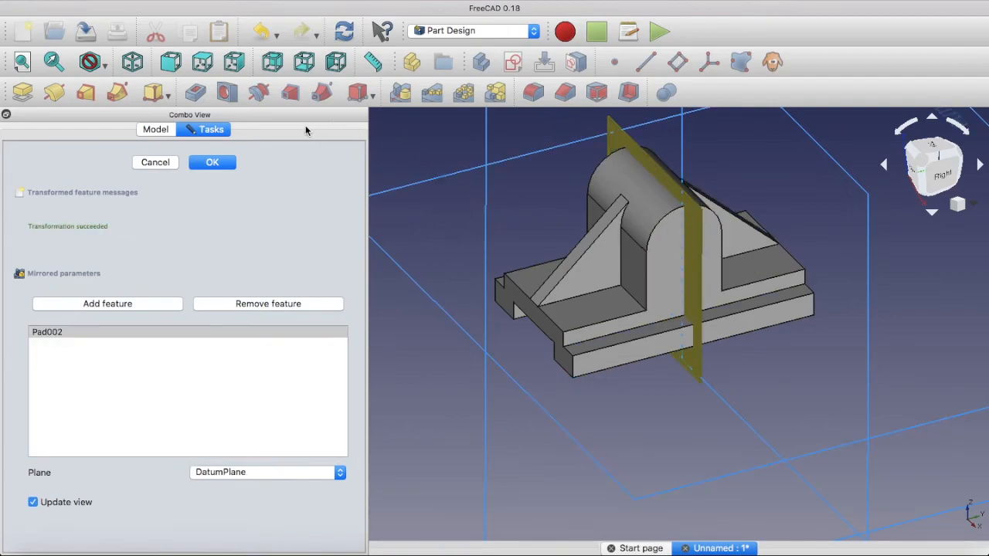
left_click(212, 164)
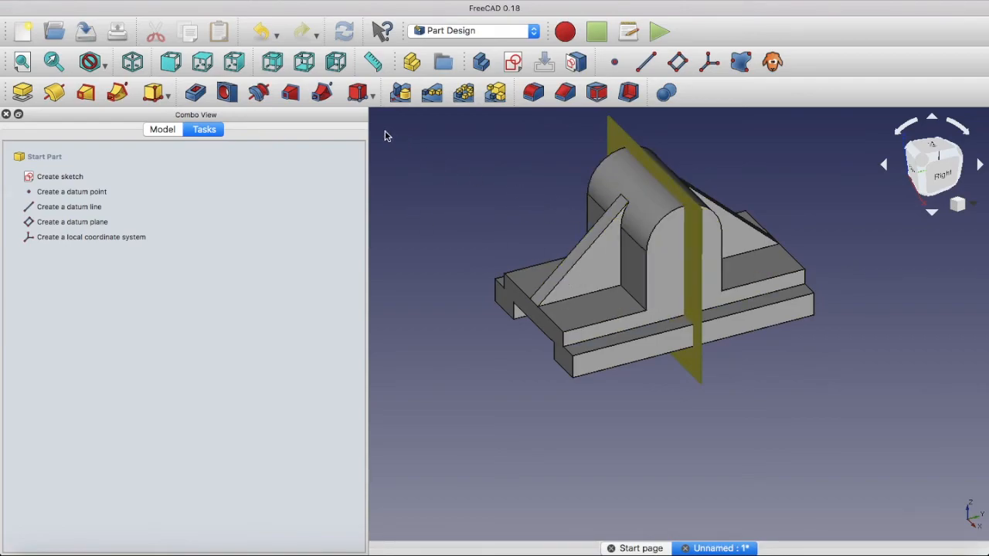
Delete the mid-support datum plane and accept deleting it despite the linked Mirrored feature
left_click(194, 1)
left_click(194, 1)
left_click(194, 1)
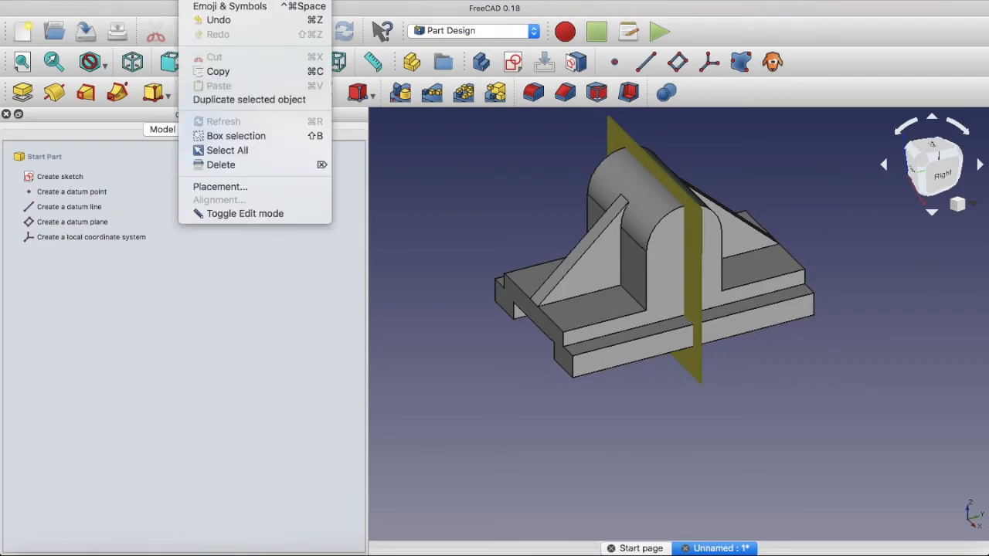
left_click(220, 166)
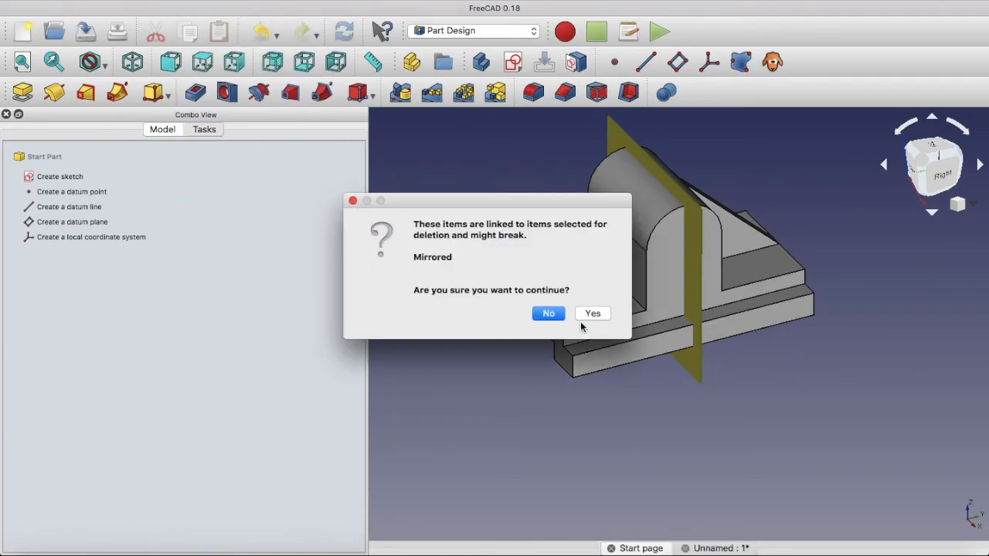
left_click(592, 313)
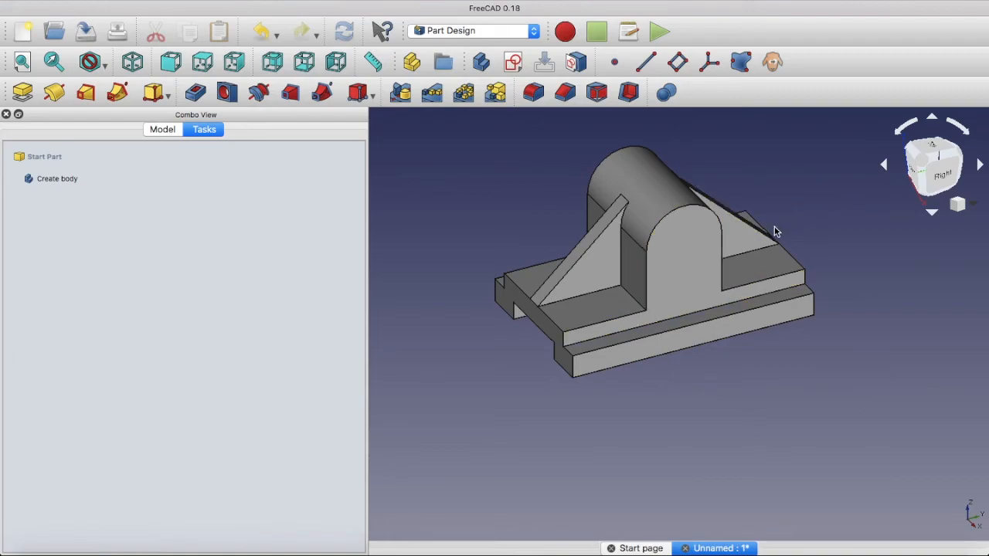
Start a sketch on the round-topped support's front face and draw a circle about 29 mm in diameter near the arc's centre
left_click(687, 250)
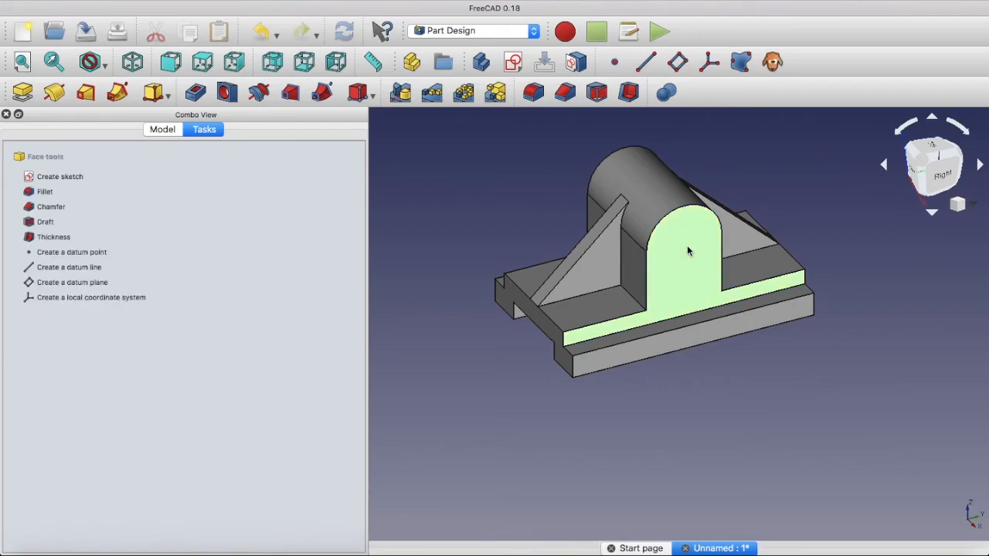
left_click(514, 64)
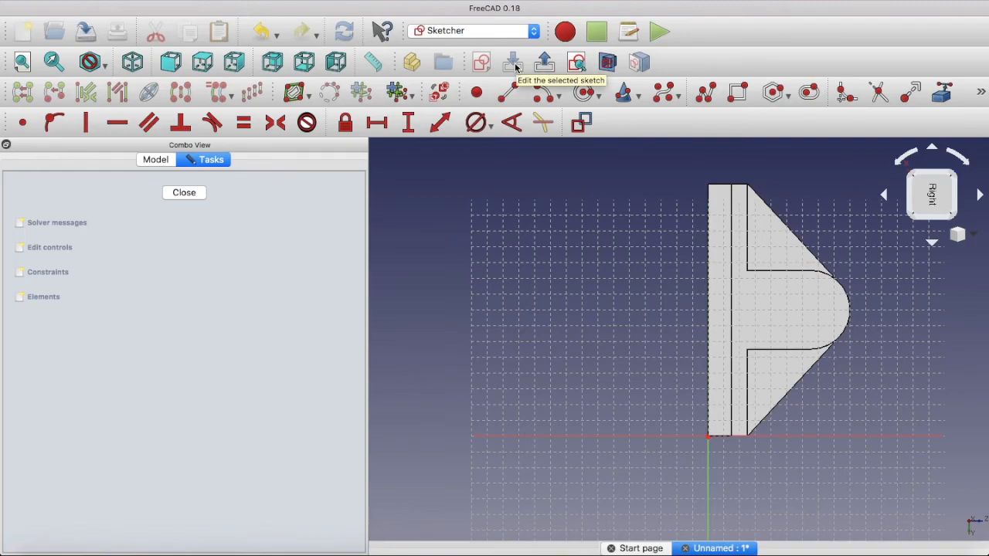
left_click(586, 92)
left_click(818, 312)
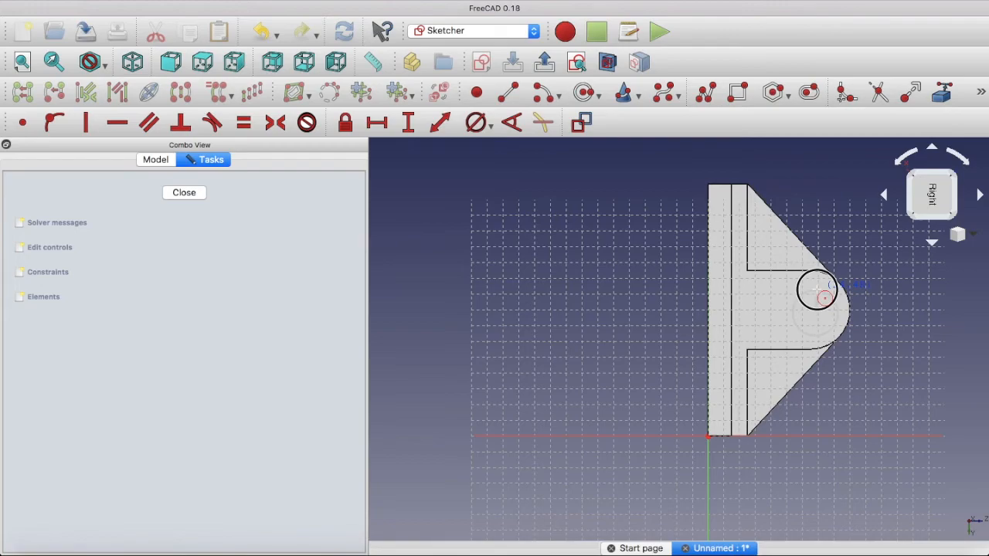
left_click(833, 292)
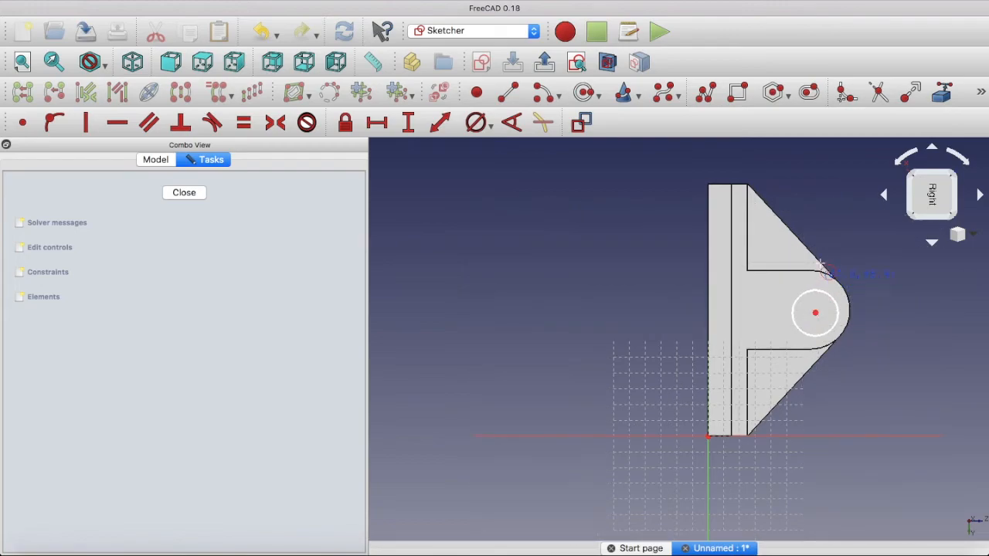
right_click(842, 229)
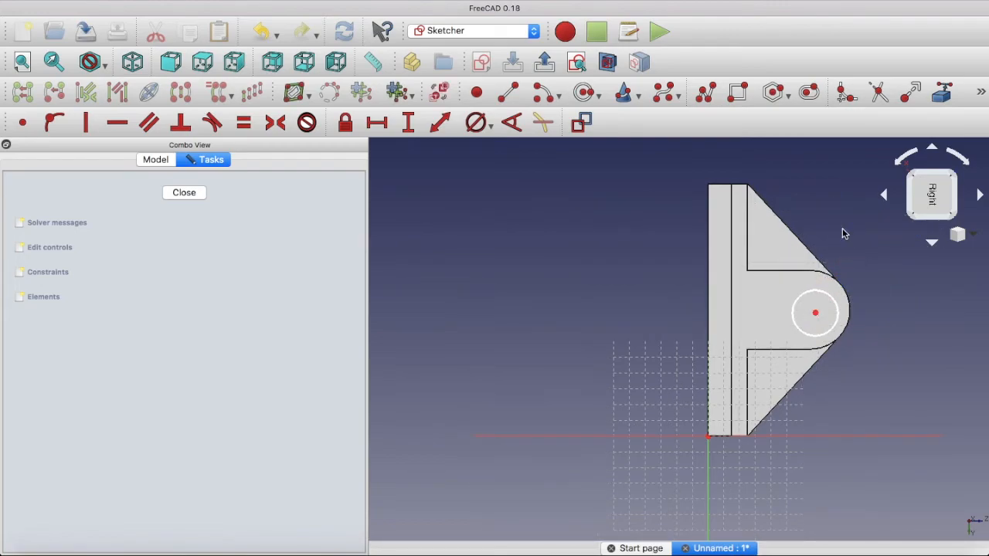
Constrain the circle's diameter to 28 mm
left_click(825, 296)
left_click(491, 128)
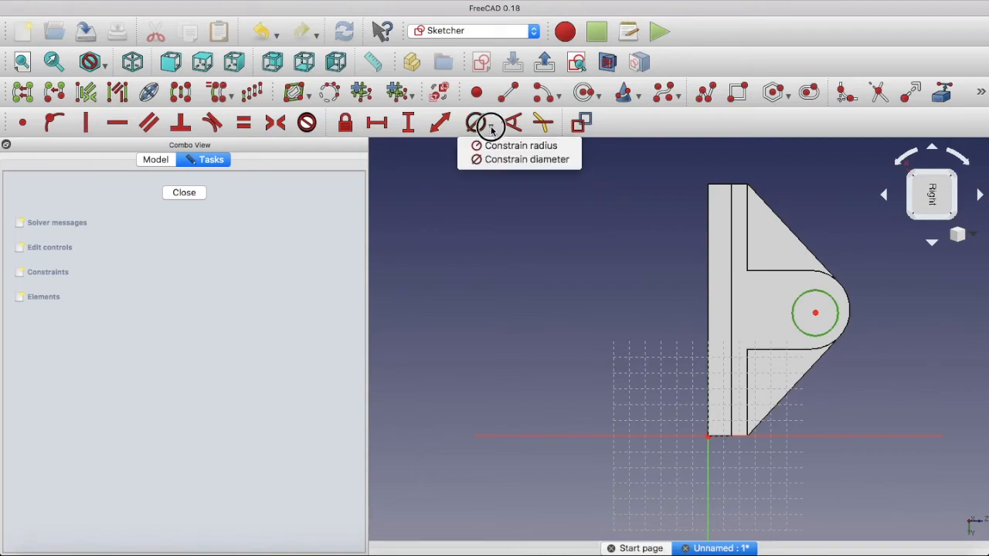
left_click(506, 161)
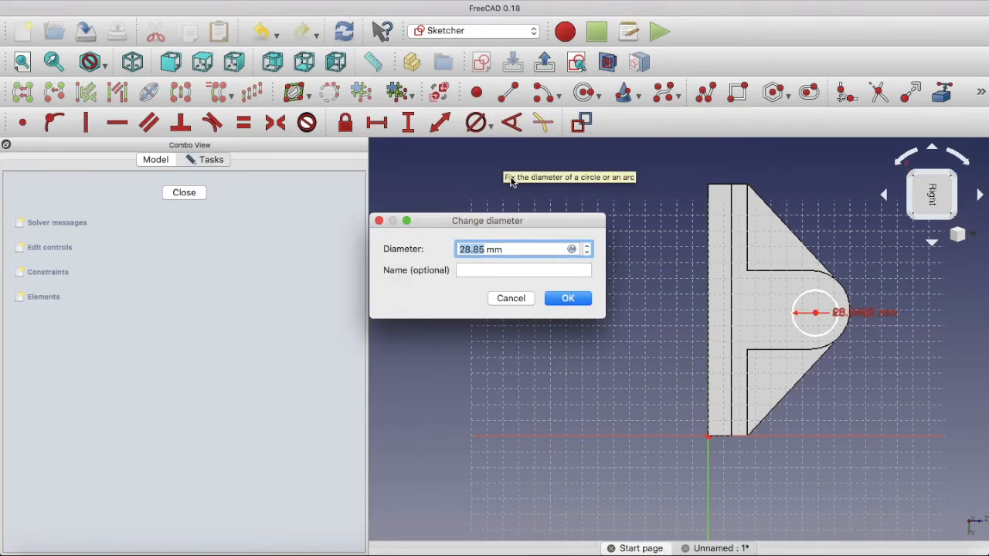
type("28")
left_click(580, 299)
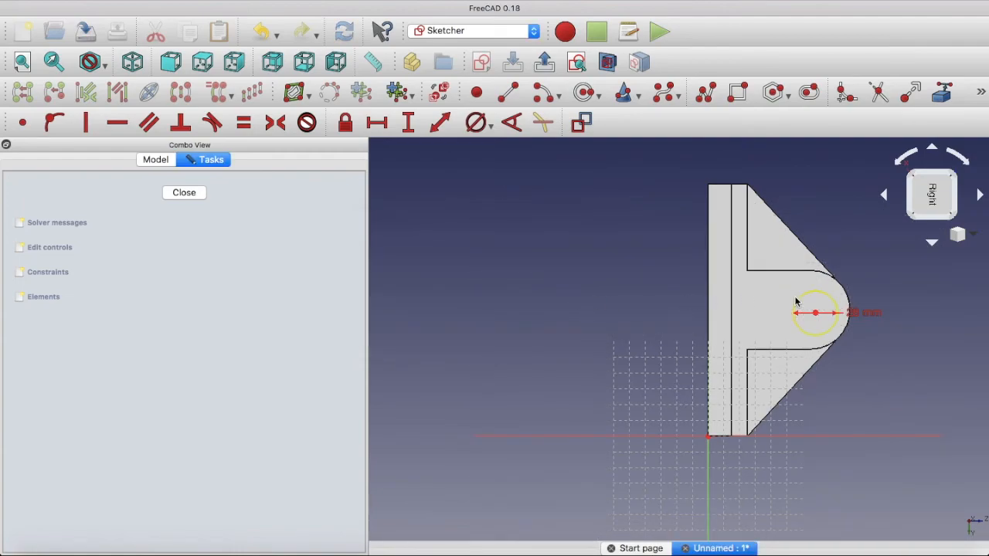
Link the support's arc as external geometry, make the circle's centre coincident with the arc's centre, and close the sketch
left_click_drag(799, 301, 767, 314)
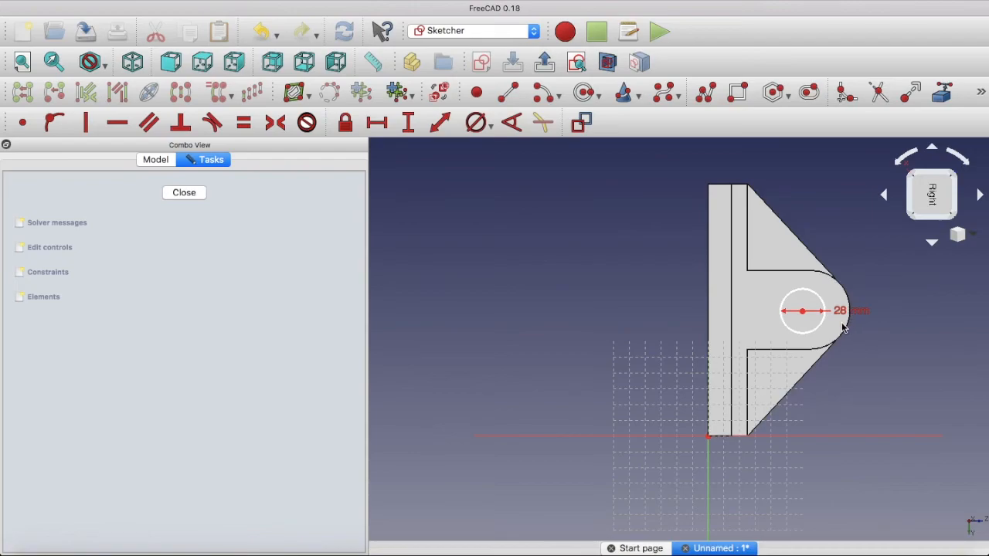
left_click_drag(813, 294, 777, 294)
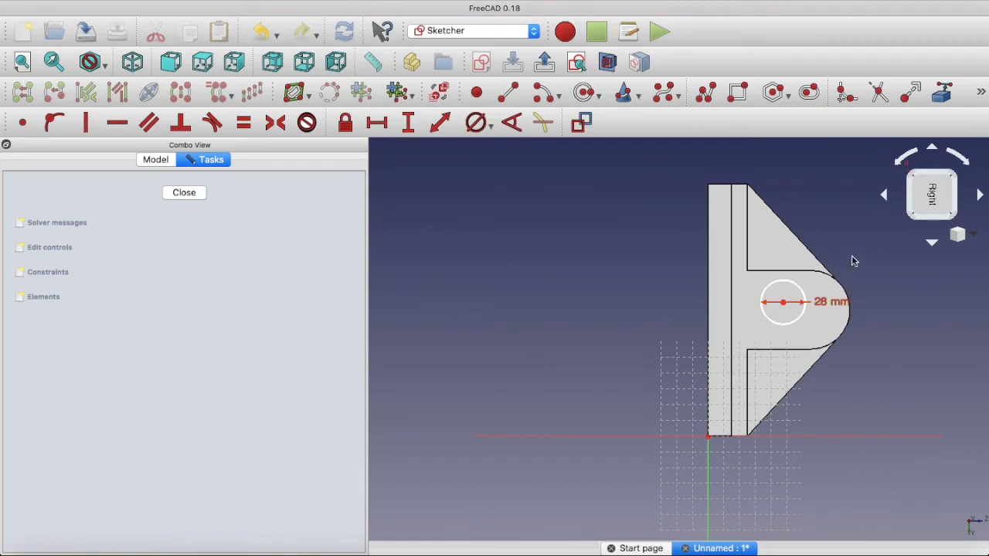
left_click(943, 99)
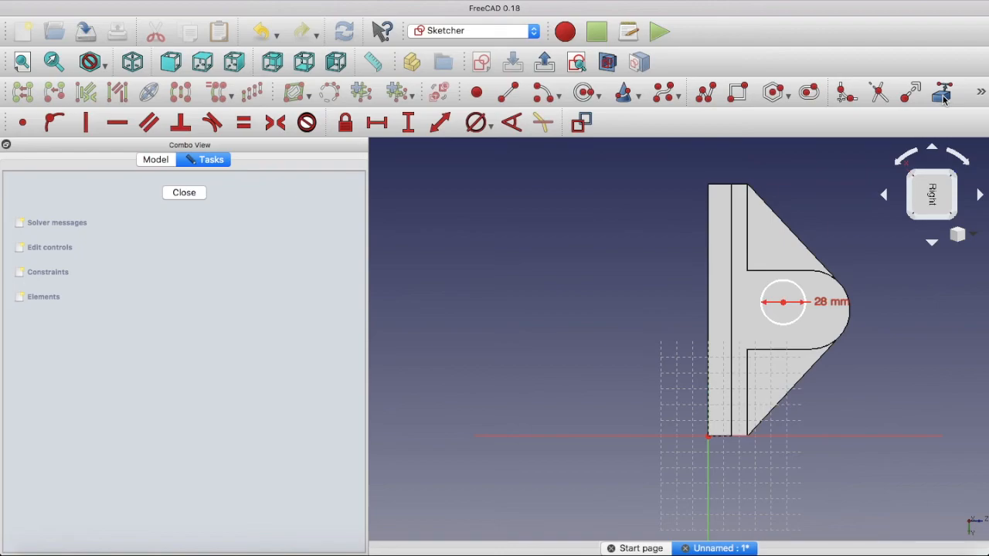
left_click(842, 290)
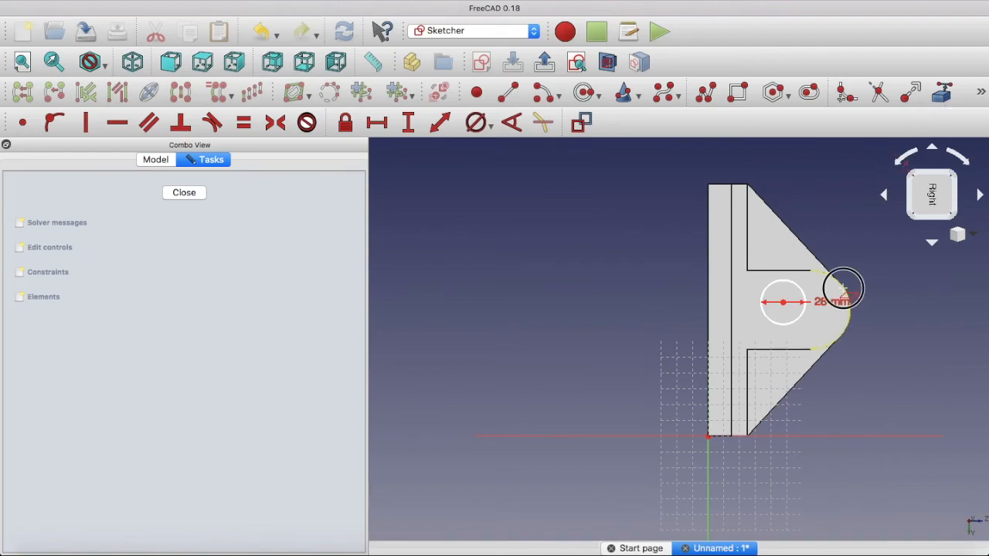
right_click(860, 247)
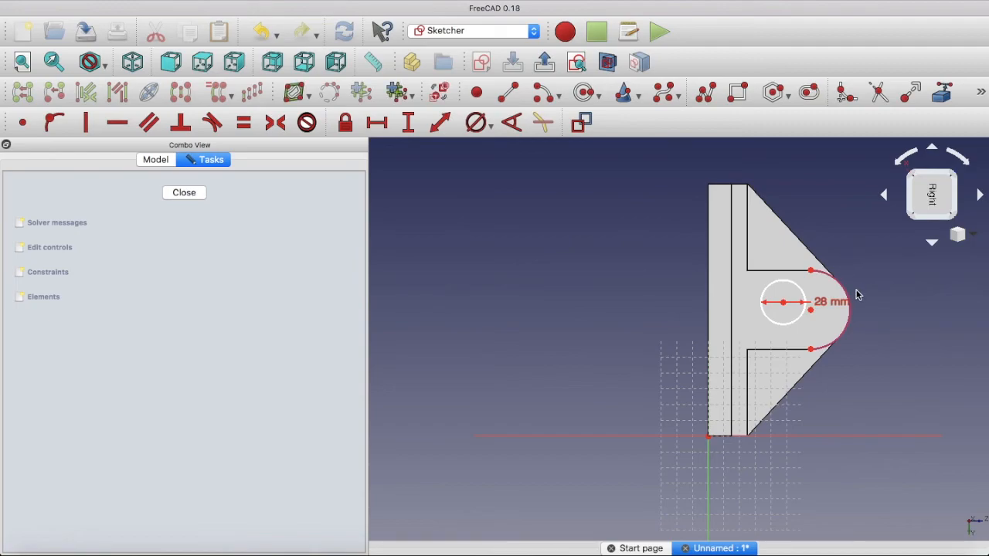
left_click(813, 310)
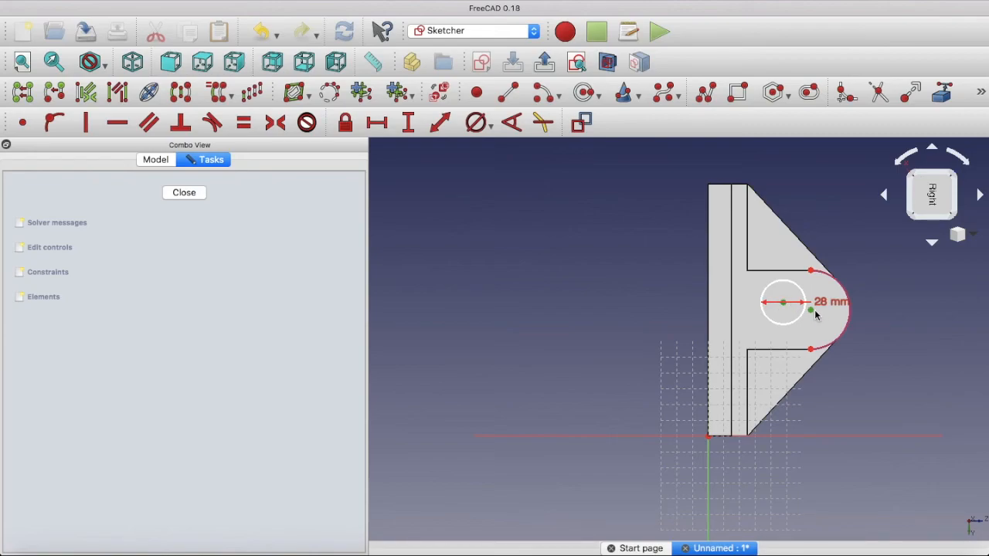
left_click(24, 126)
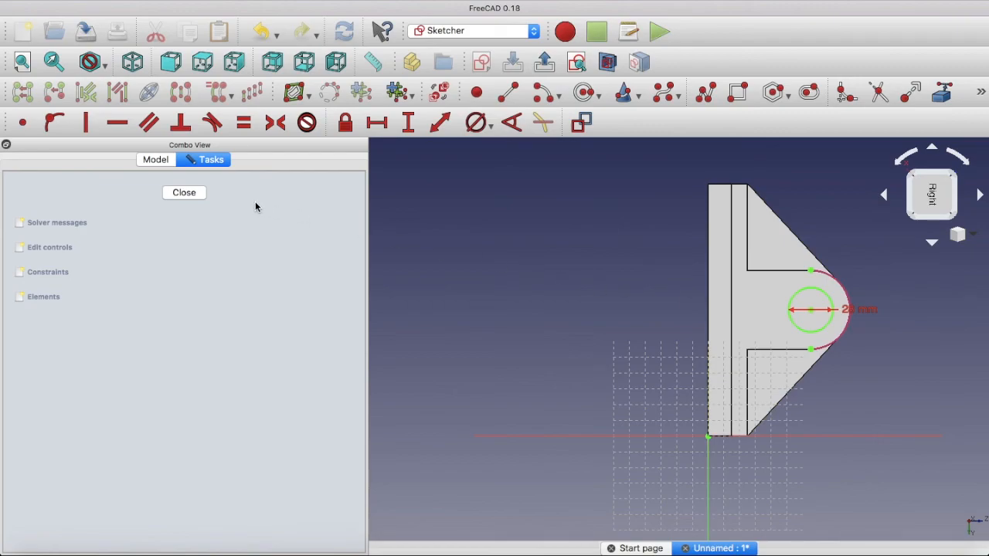
left_click(187, 192)
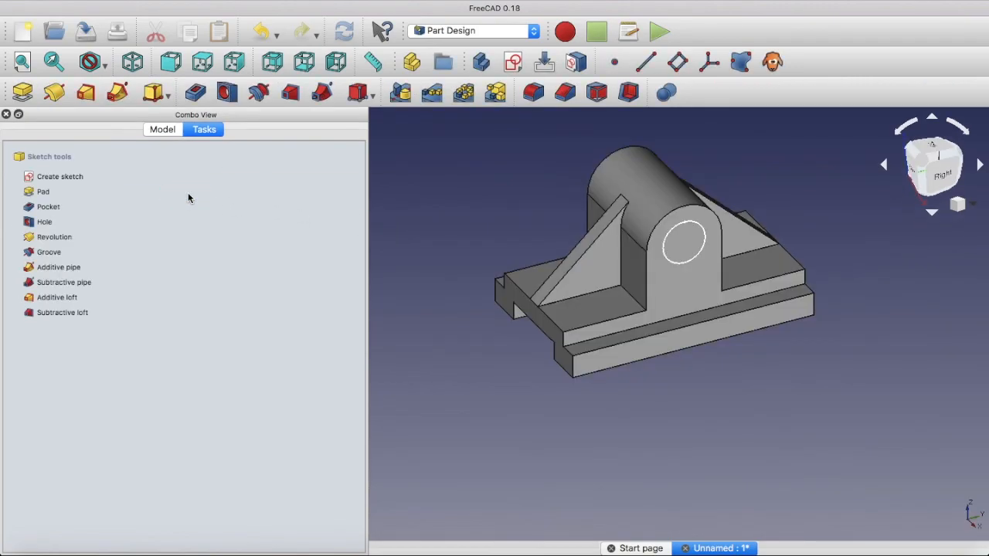
Pocket the circle sketch with type Through all to cut the bore through the support
left_click(194, 93)
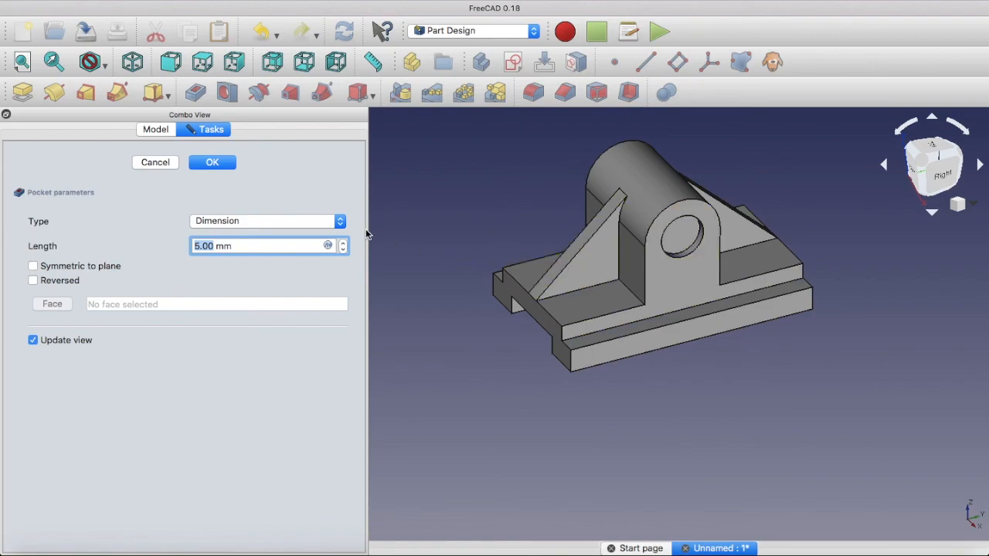
left_click(340, 221)
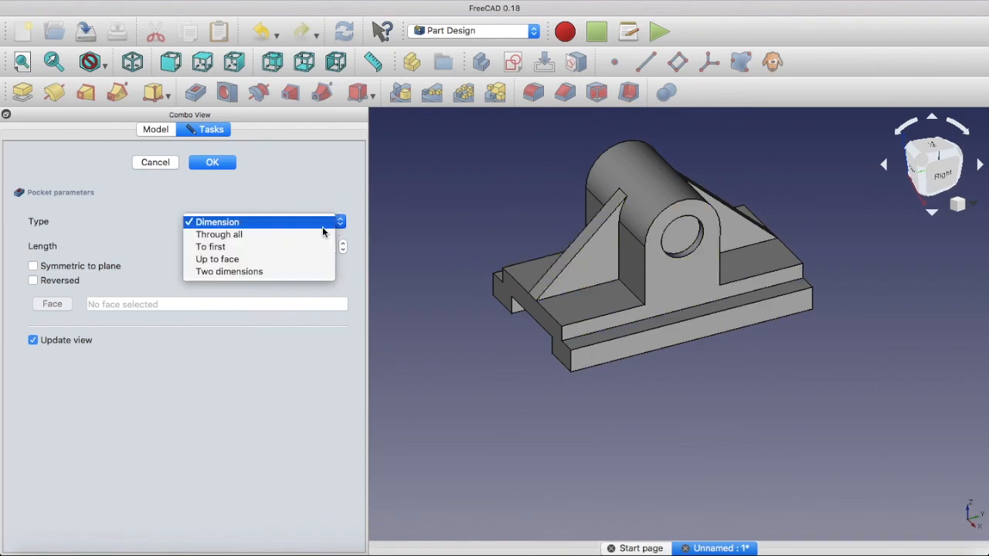
left_click(314, 236)
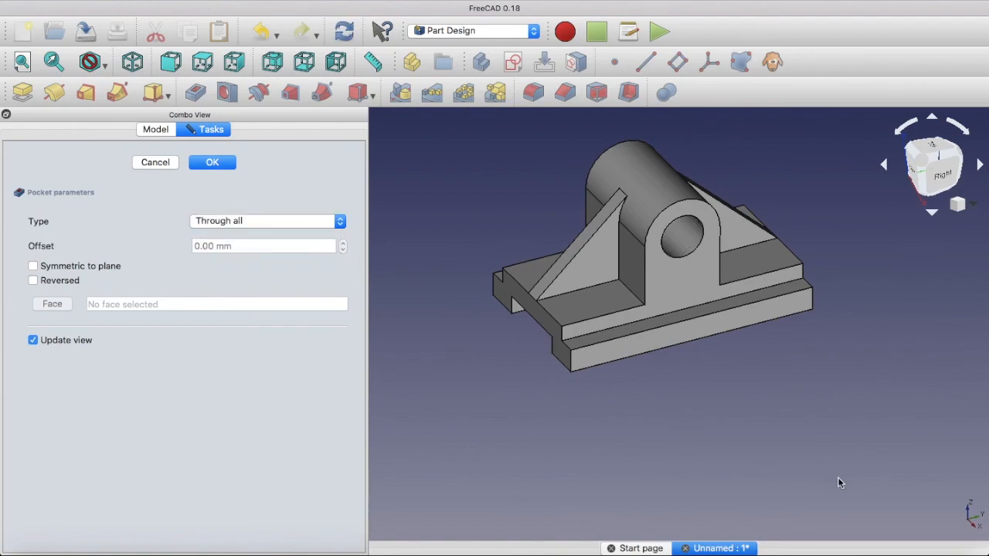
middle_click_drag(845, 487, 785, 438)
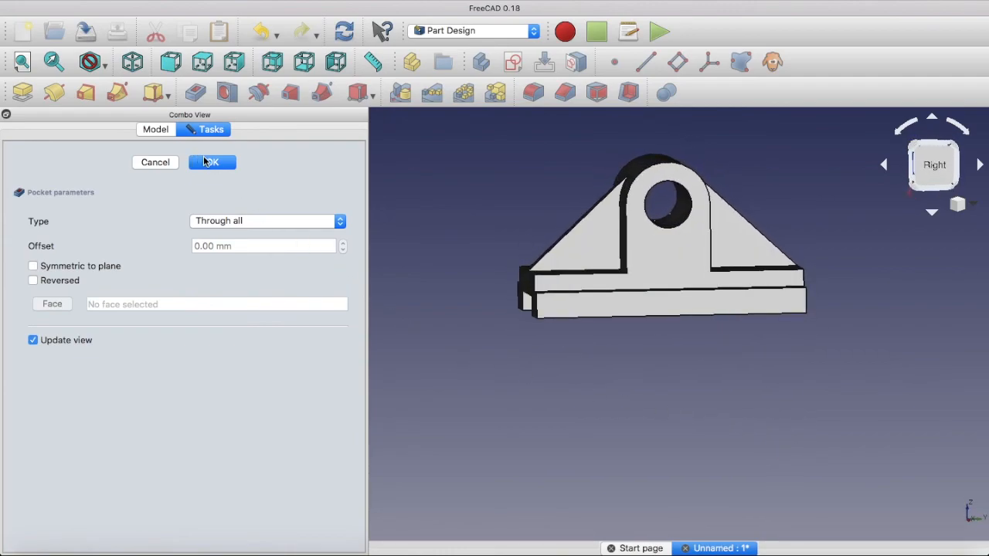
left_click(212, 163)
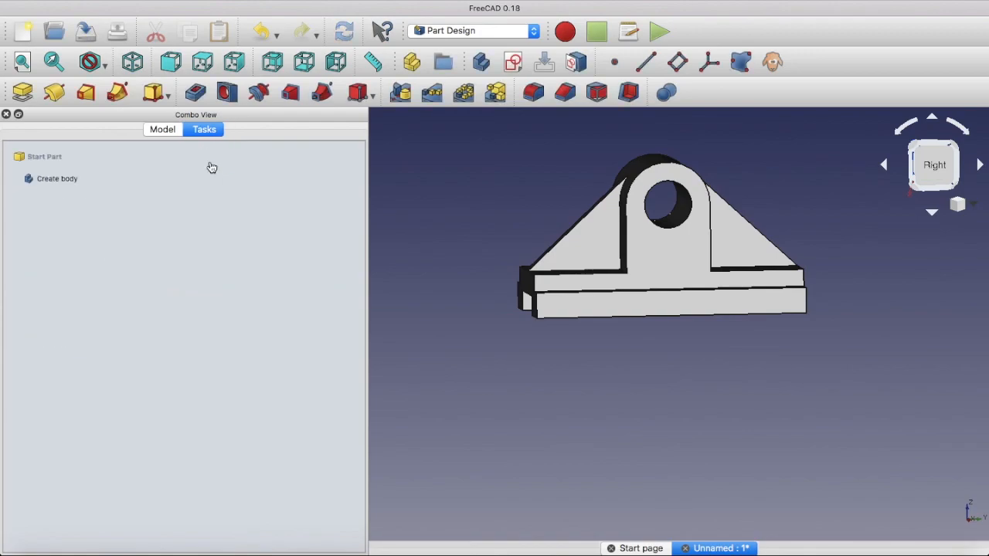